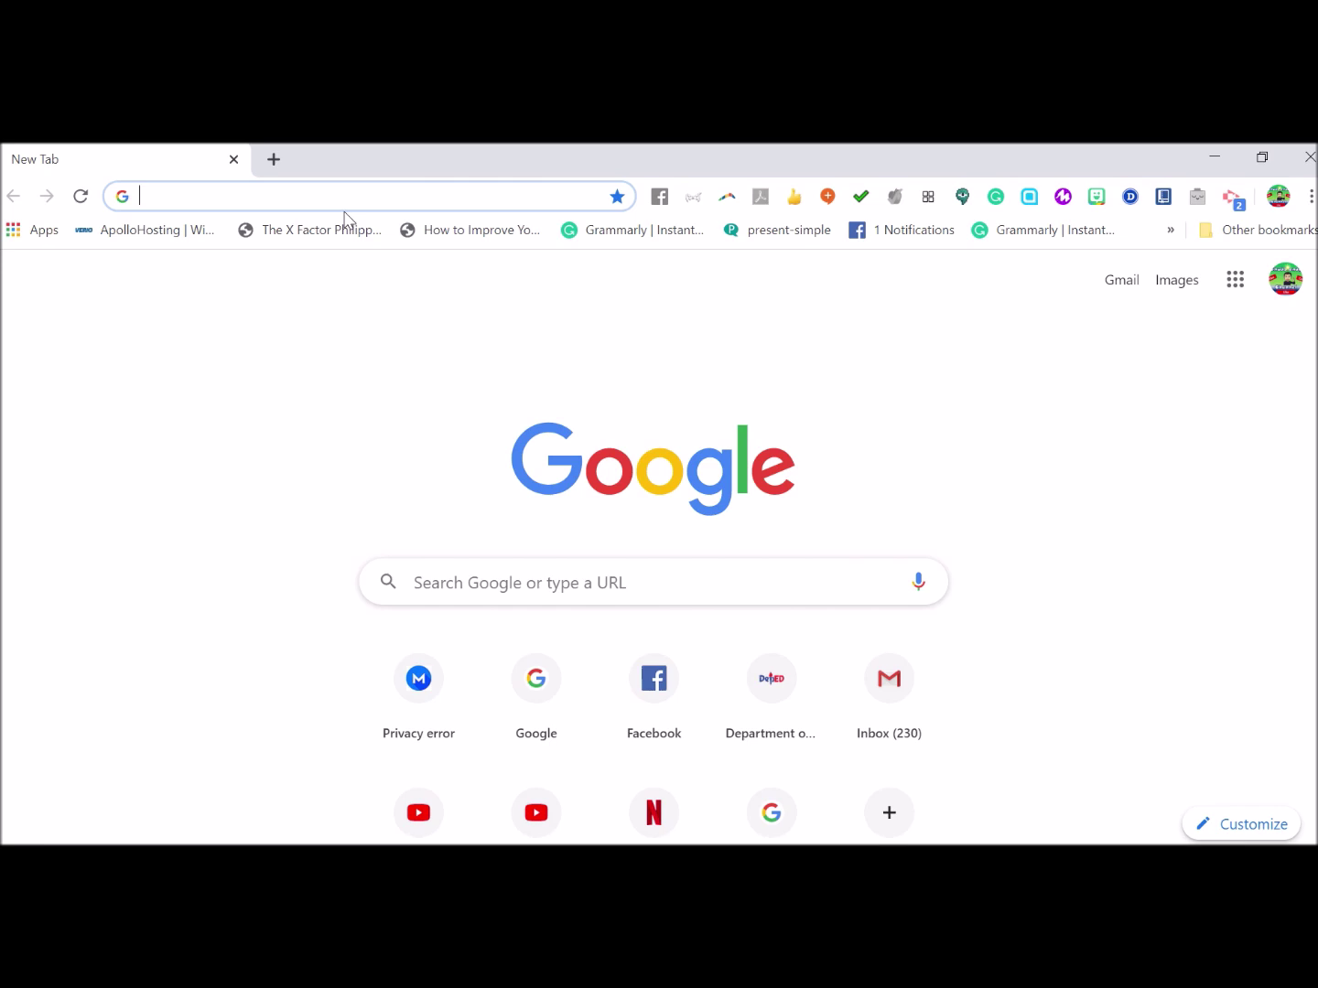
Search Google for 'create printable' and look over the results listing createprintables.com.
{"action": "type", "text": "creat"}
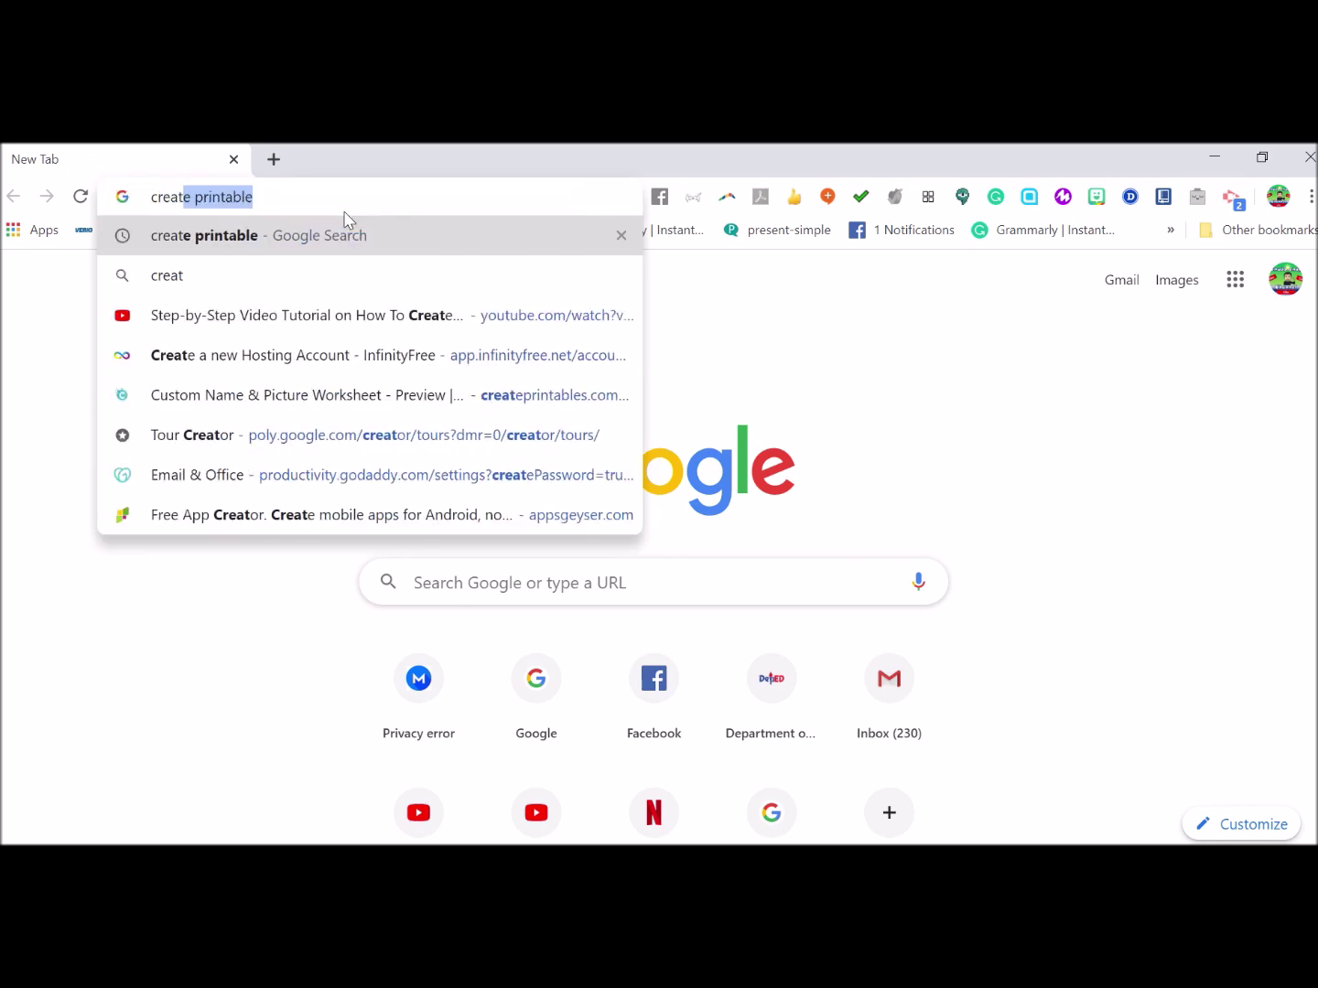
{"action": "key", "text": "Return"}
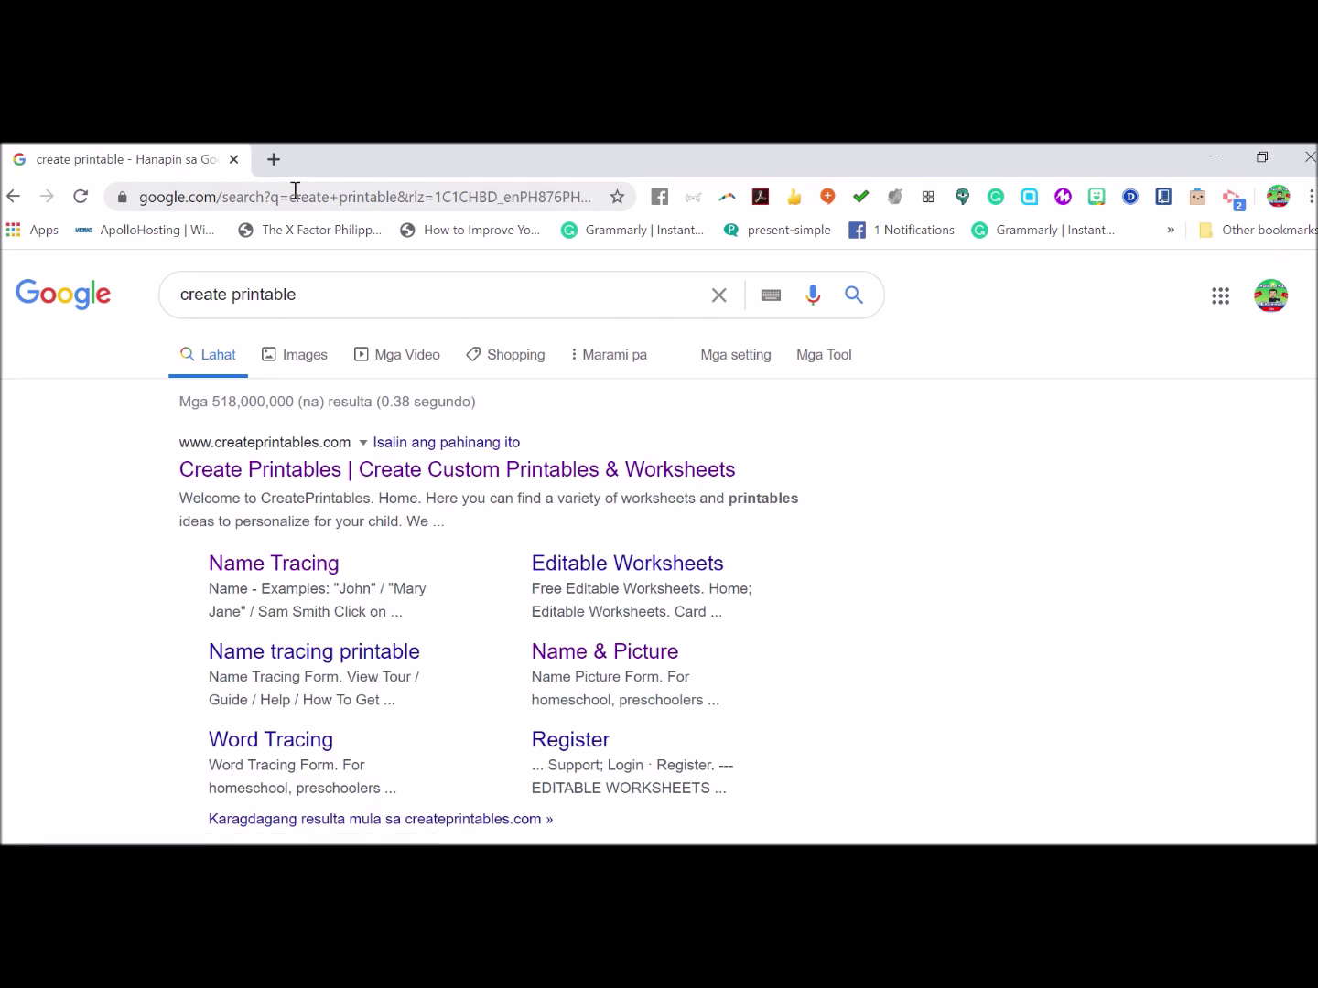
{"action": "left_click", "coordinate": [294, 190]}
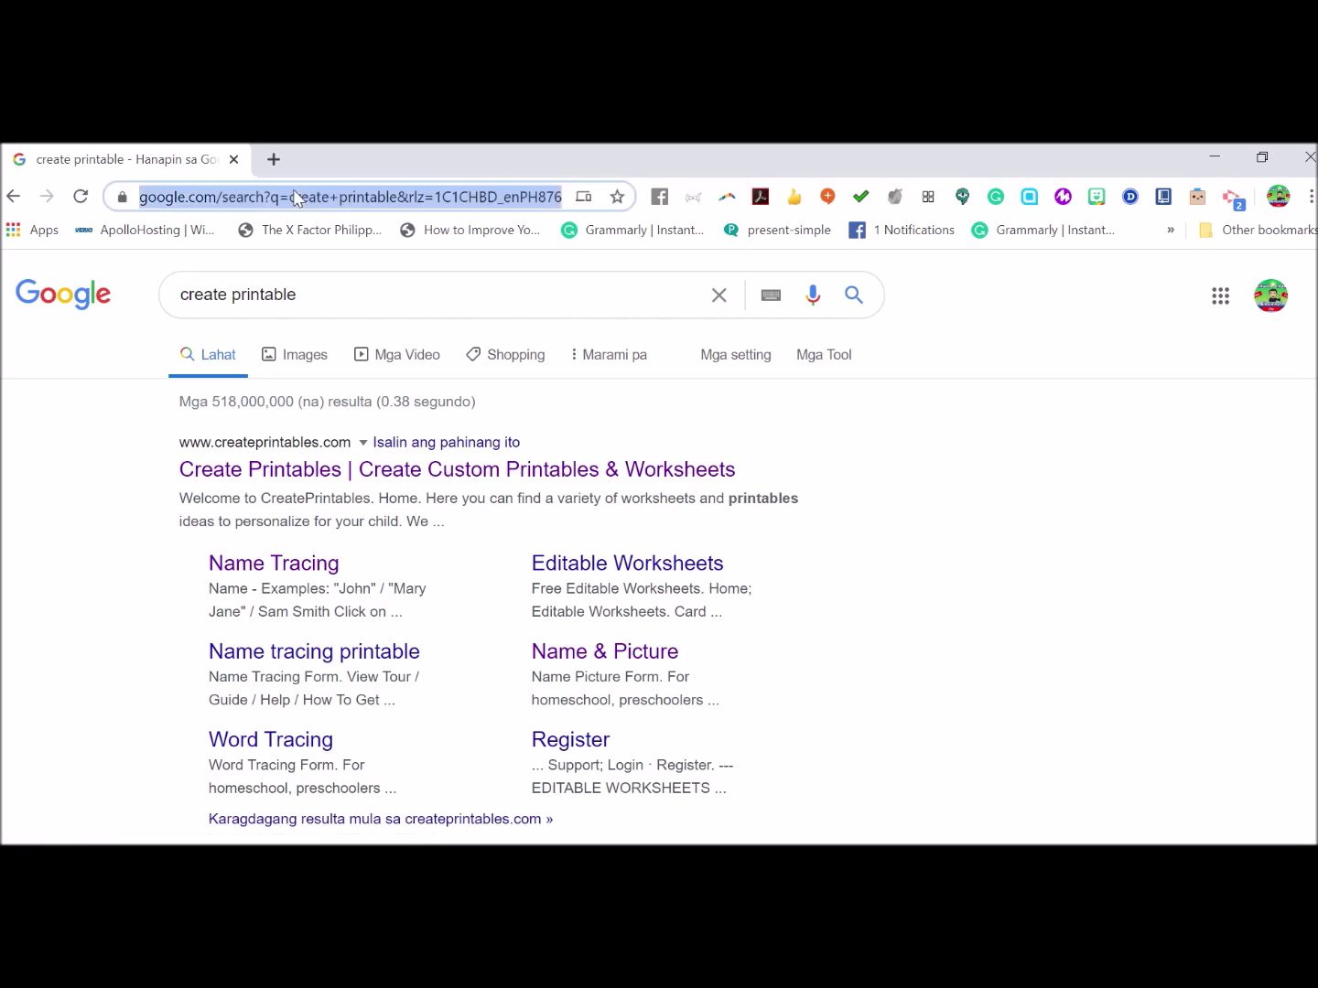
{"action": "left_click", "coordinate": [473, 310]}
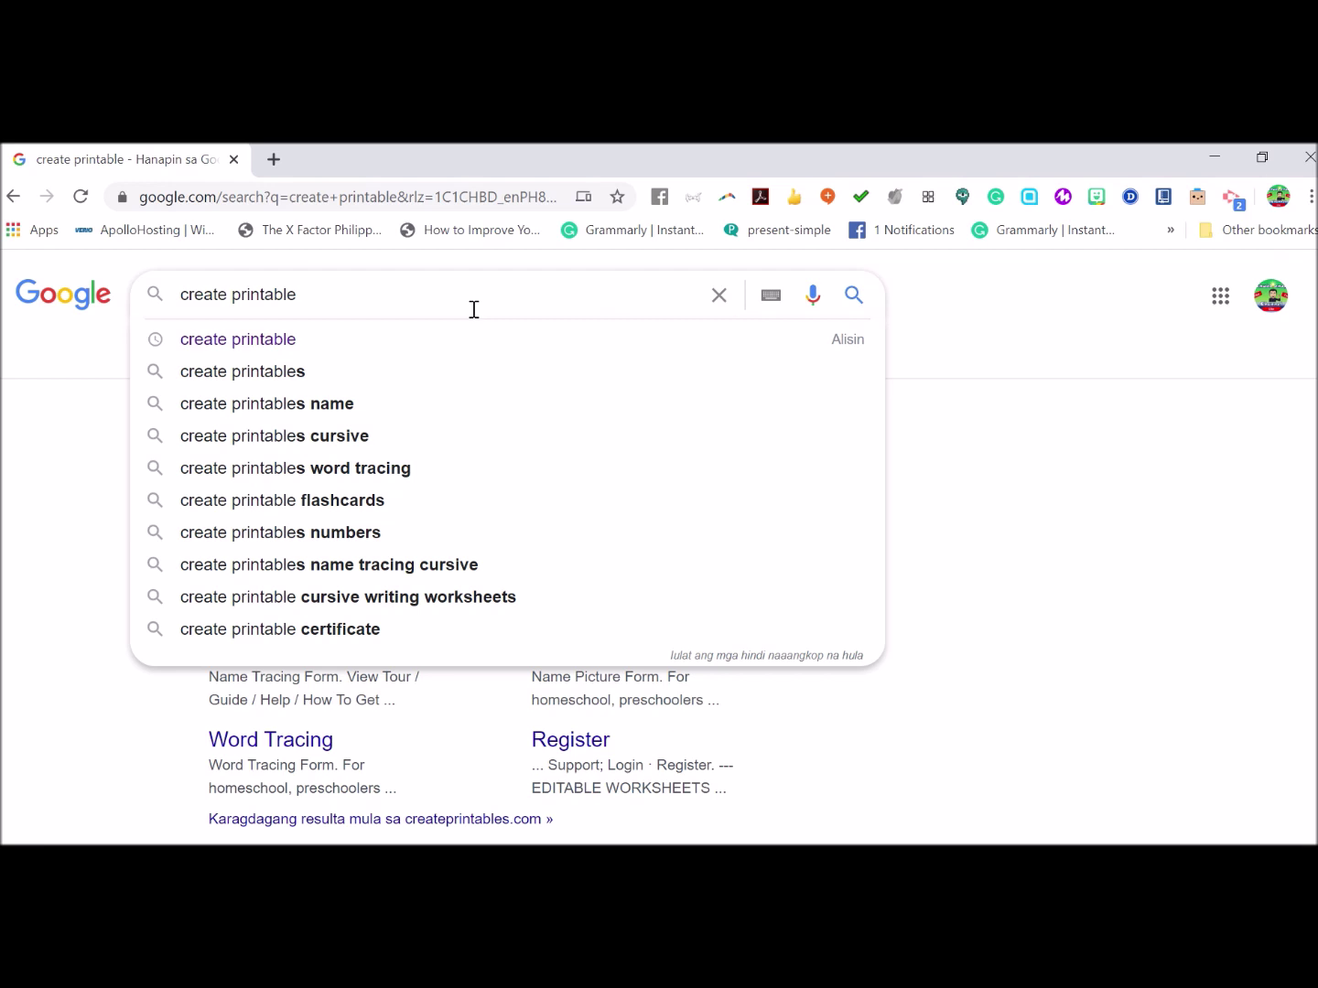
{"action": "left_click", "coordinate": [1108, 302]}
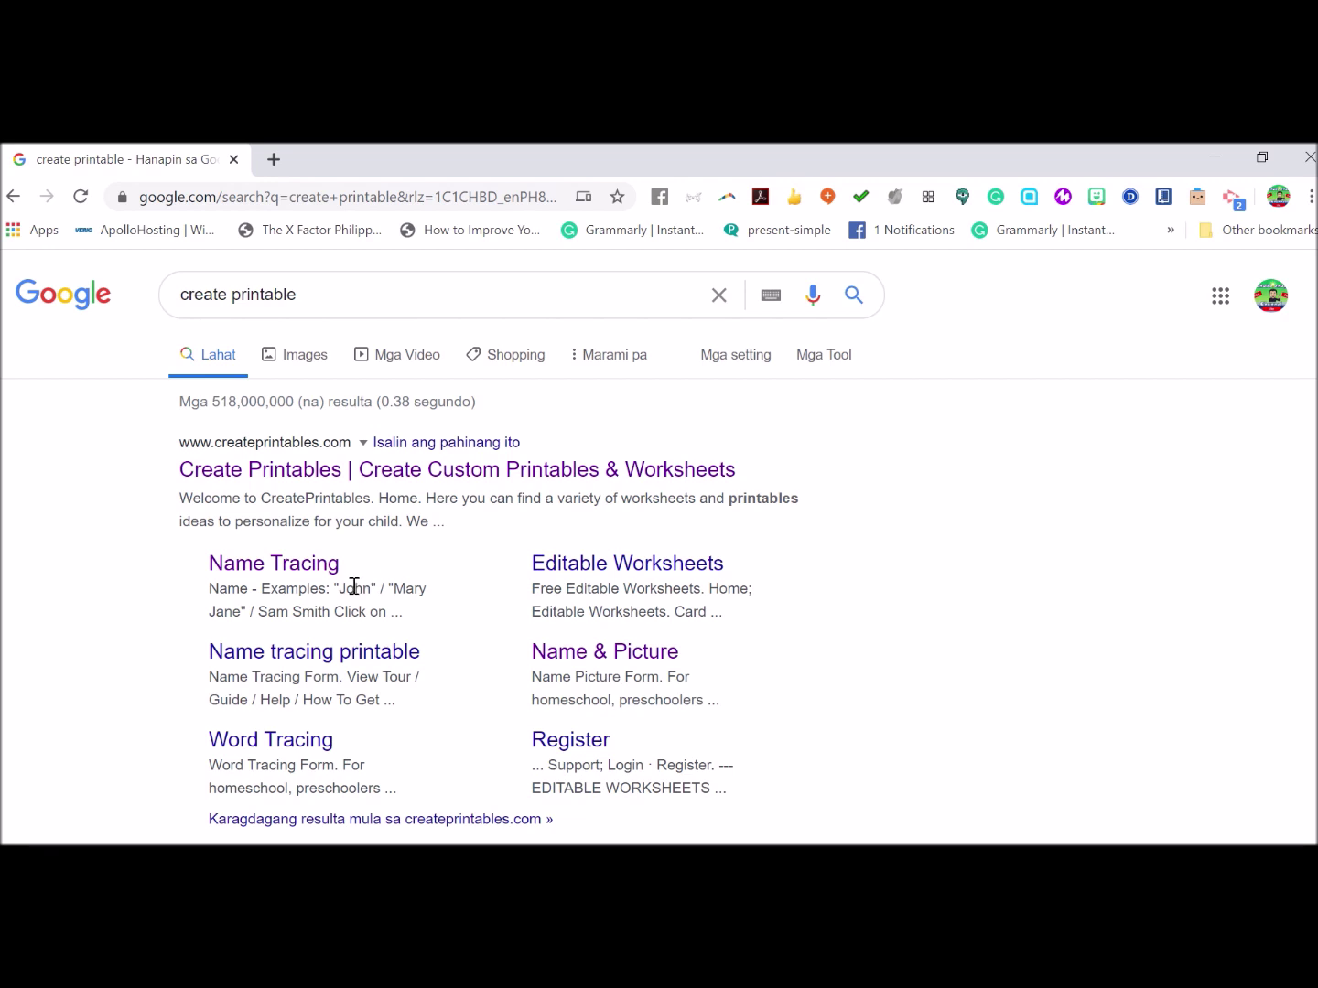
{"action": "scroll", "coordinate": [604, 671], "scroll_direction": "down", "scroll_amount": 2}
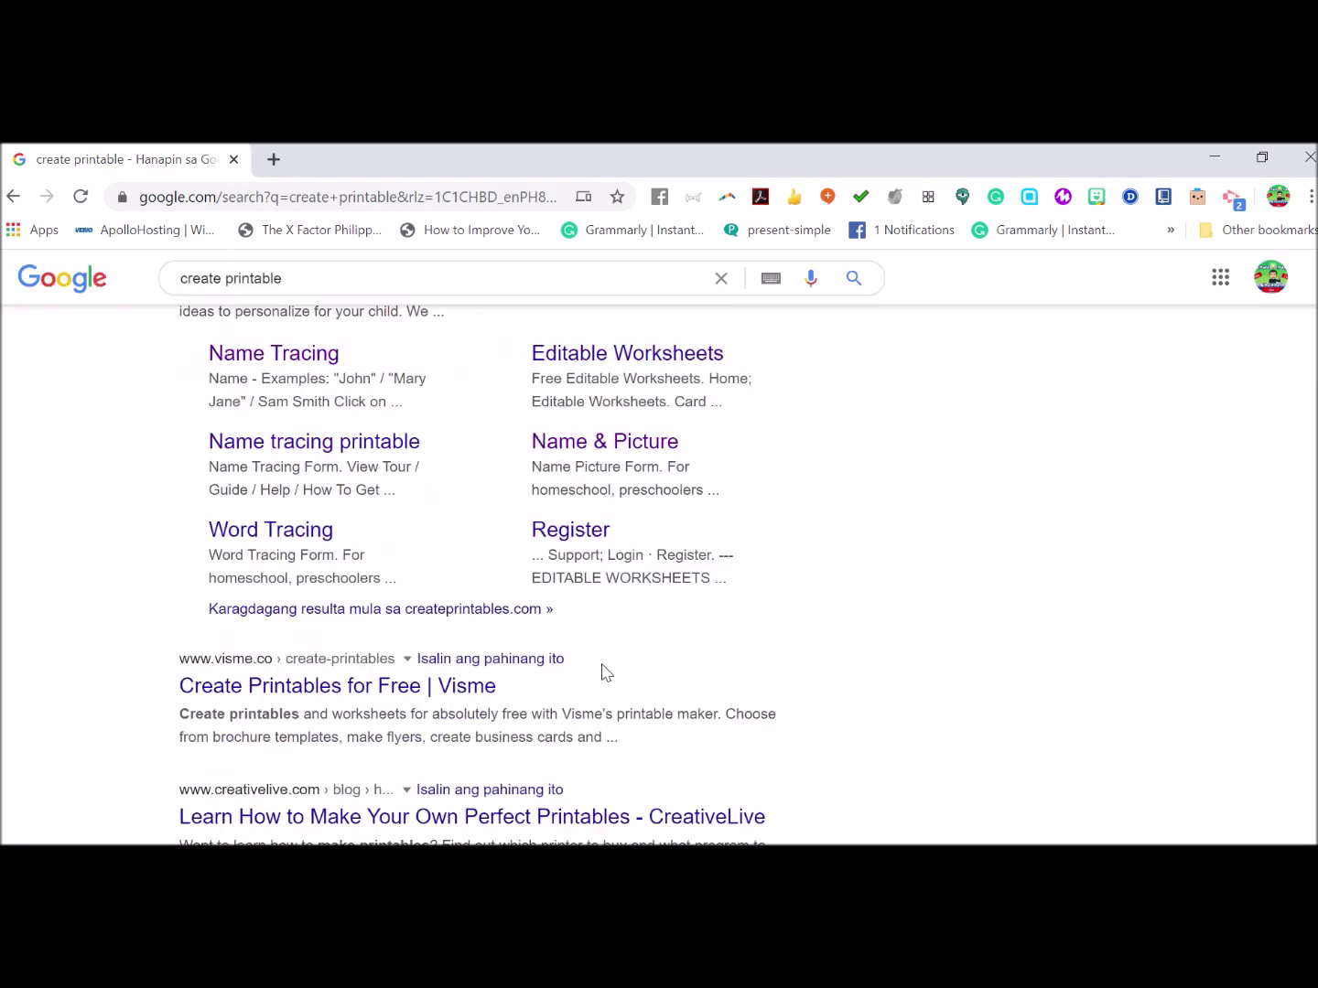
{"action": "scroll", "coordinate": [605, 671], "scroll_direction": "up", "scroll_amount": 2}
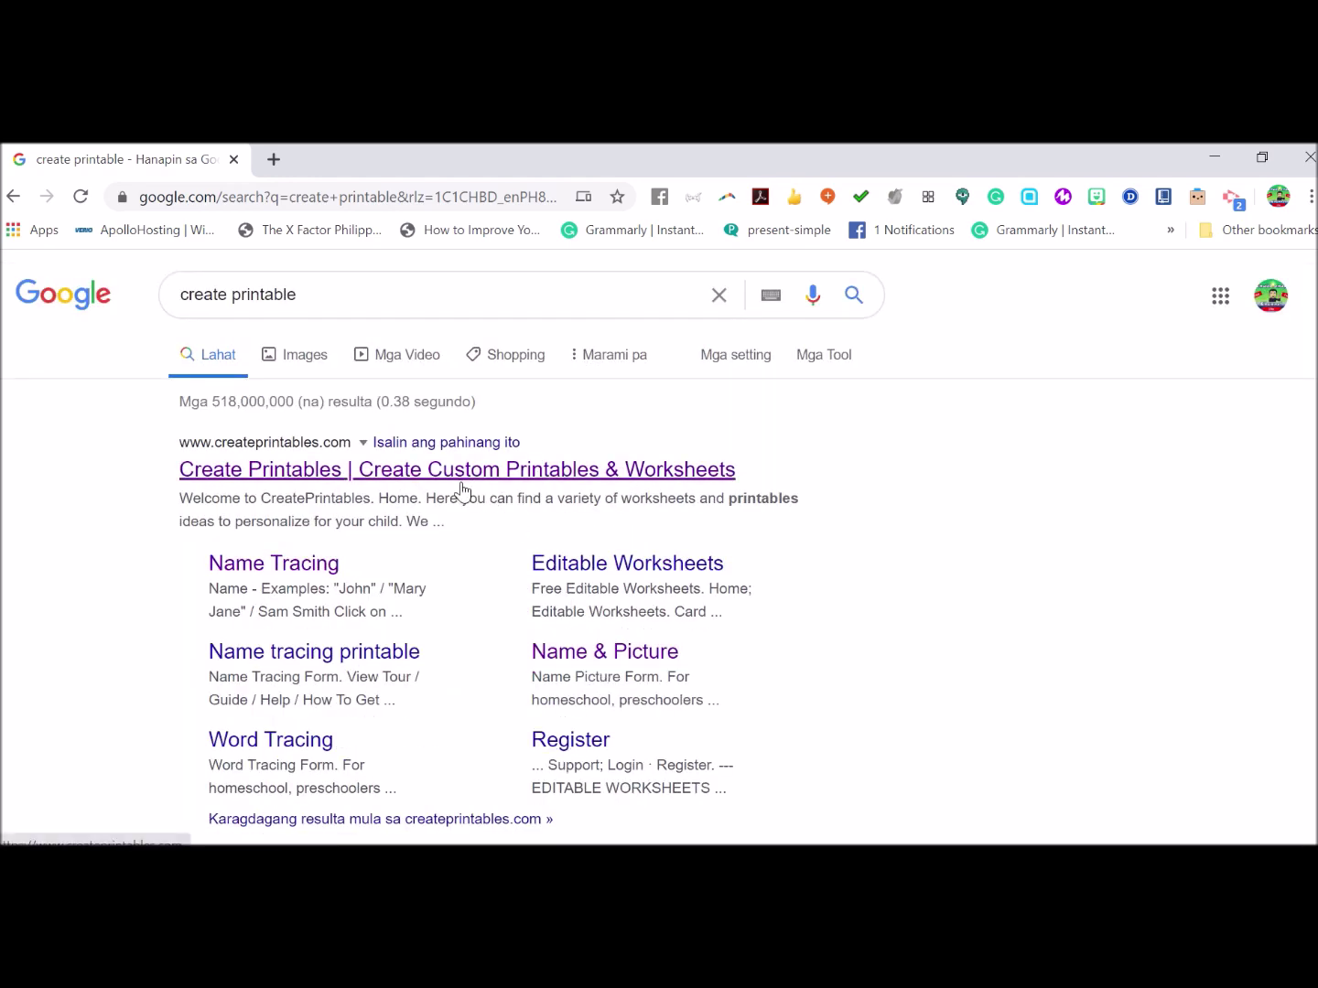
Open createprintables.com and scroll to its Name Tracing, Name & Picture, Name Practice and Word Tracing generators.
{"action": "left_click", "coordinate": [458, 474]}
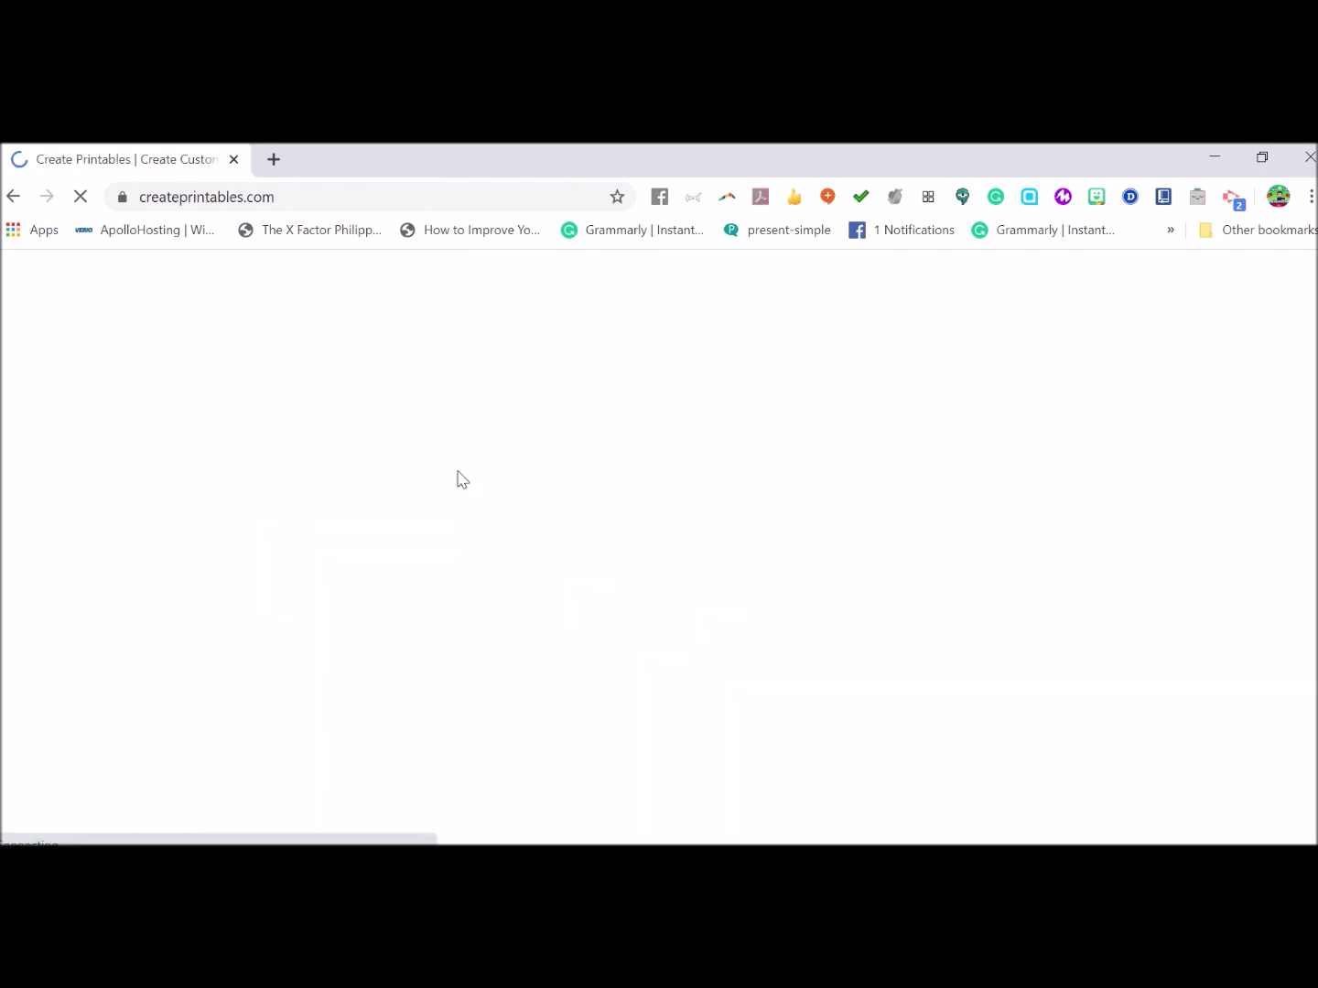
{"action": "scroll", "coordinate": [462, 479], "scroll_direction": "down", "scroll_amount": 2}
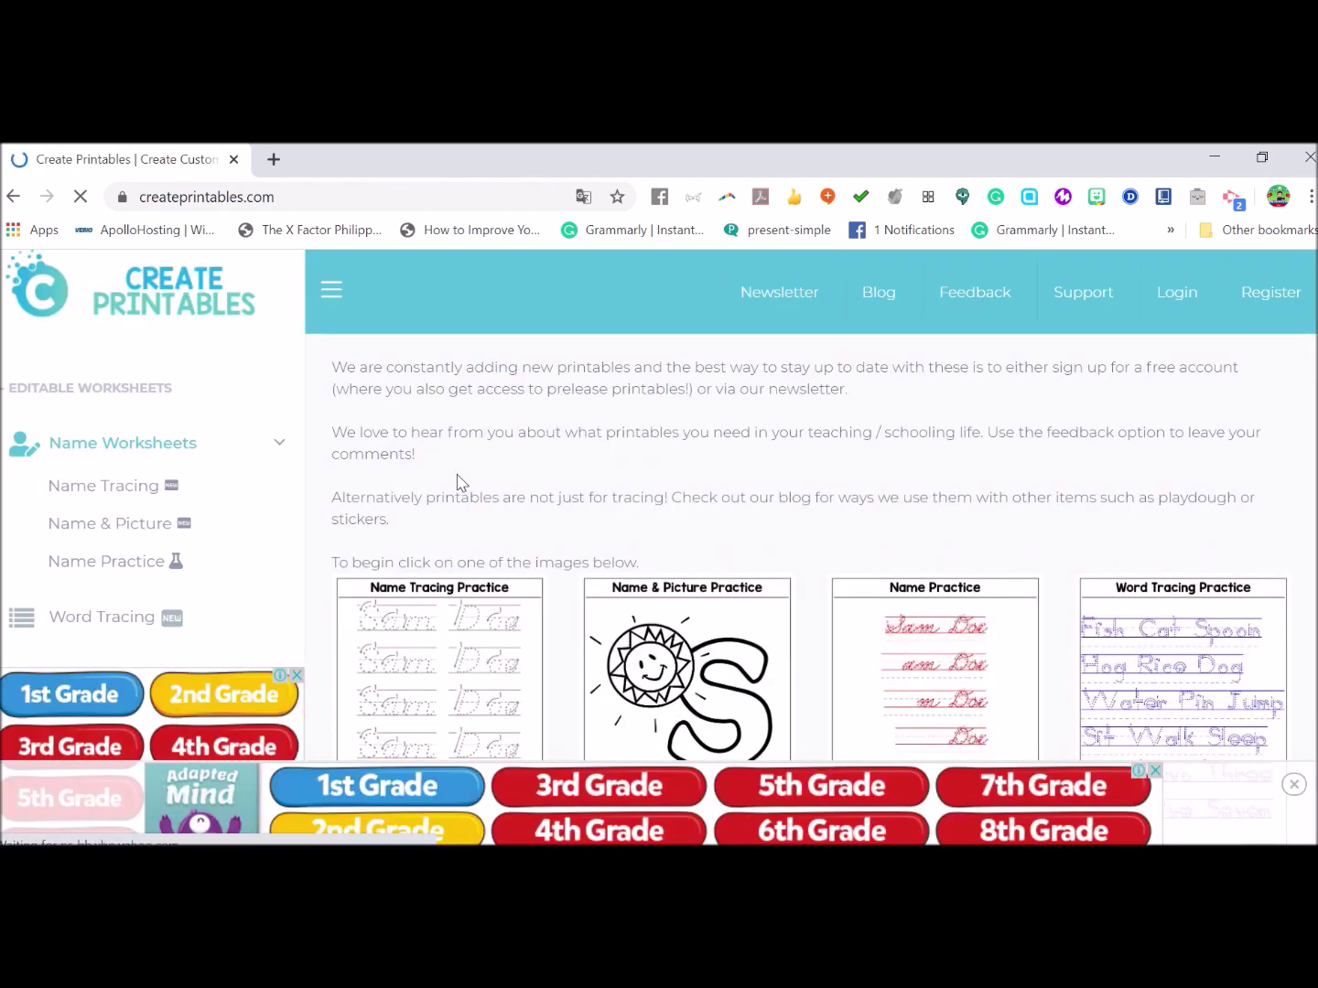
{"action": "scroll", "coordinate": [457, 482], "scroll_direction": "down", "scroll_amount": 2}
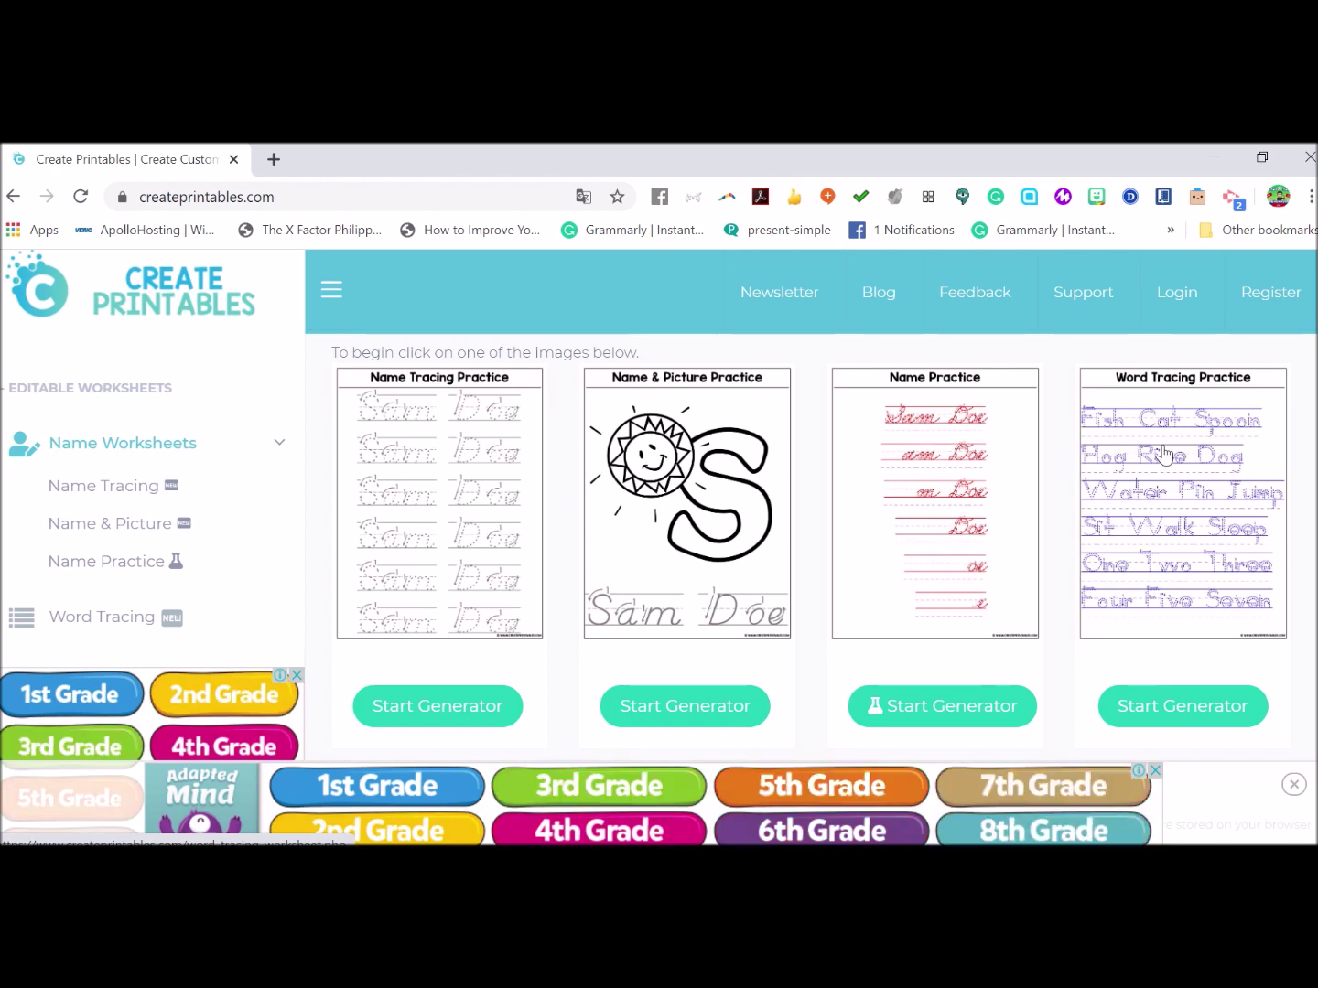
{"action": "scroll", "coordinate": [1165, 454], "scroll_direction": "down", "scroll_amount": 2}
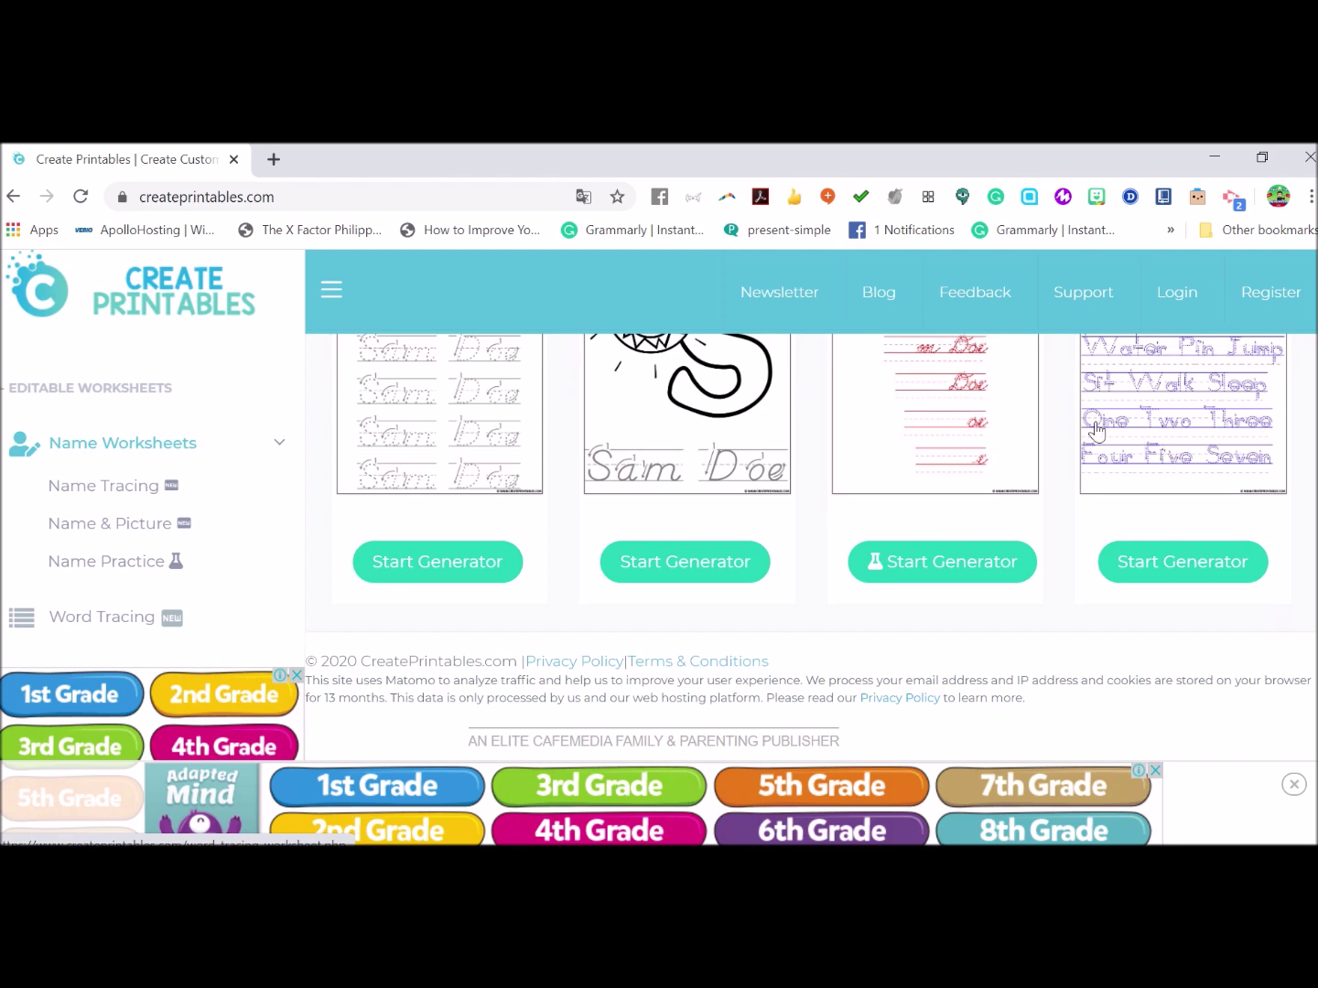
{"action": "scroll", "coordinate": [453, 605], "scroll_direction": "up", "scroll_amount": 2}
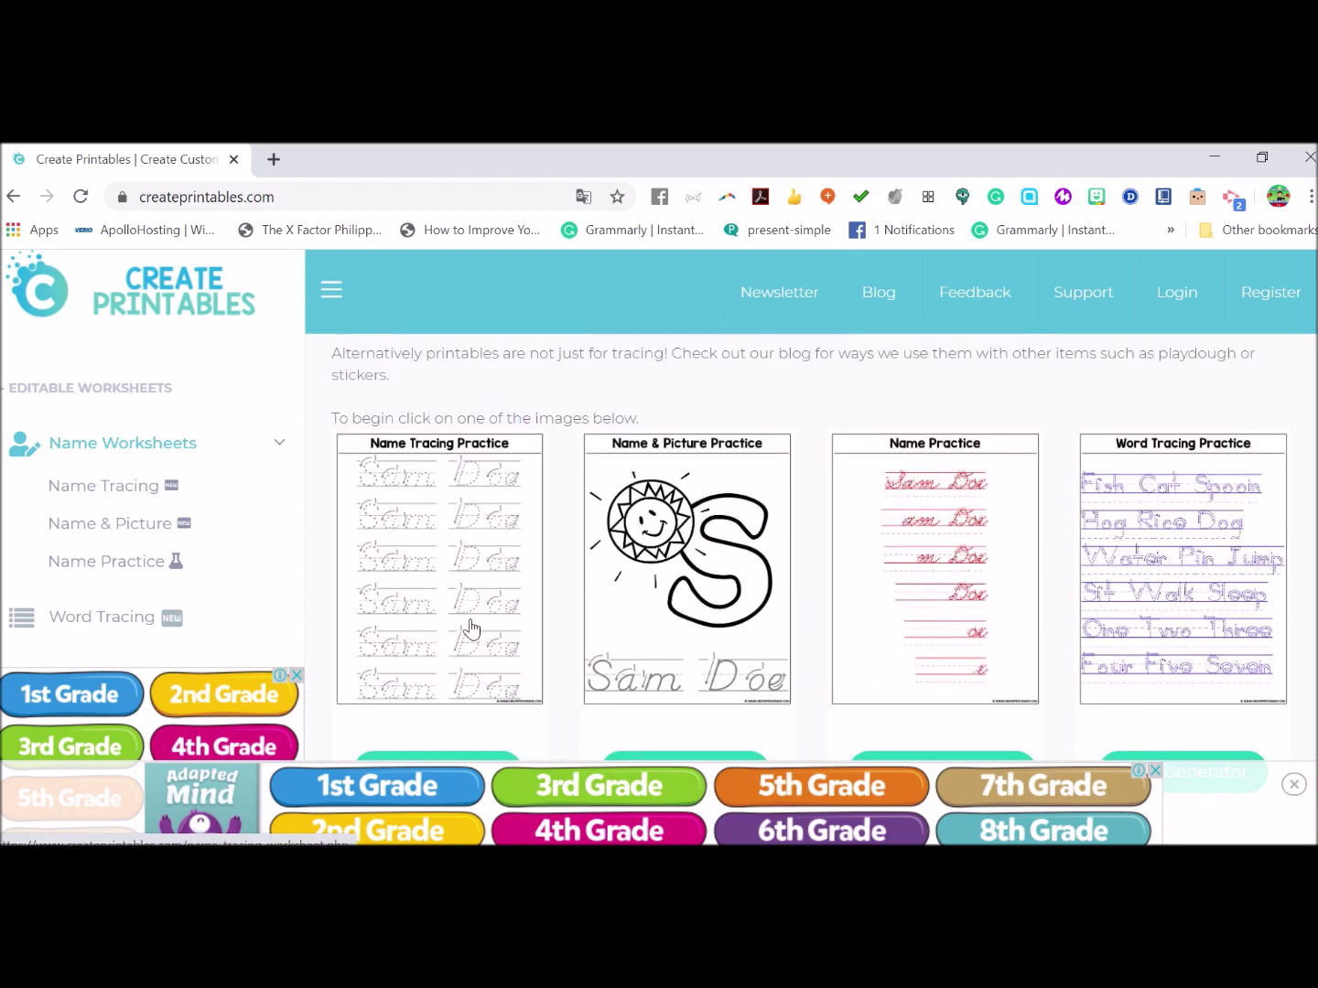
{"action": "scroll", "coordinate": [460, 614], "scroll_direction": "down", "scroll_amount": 2}
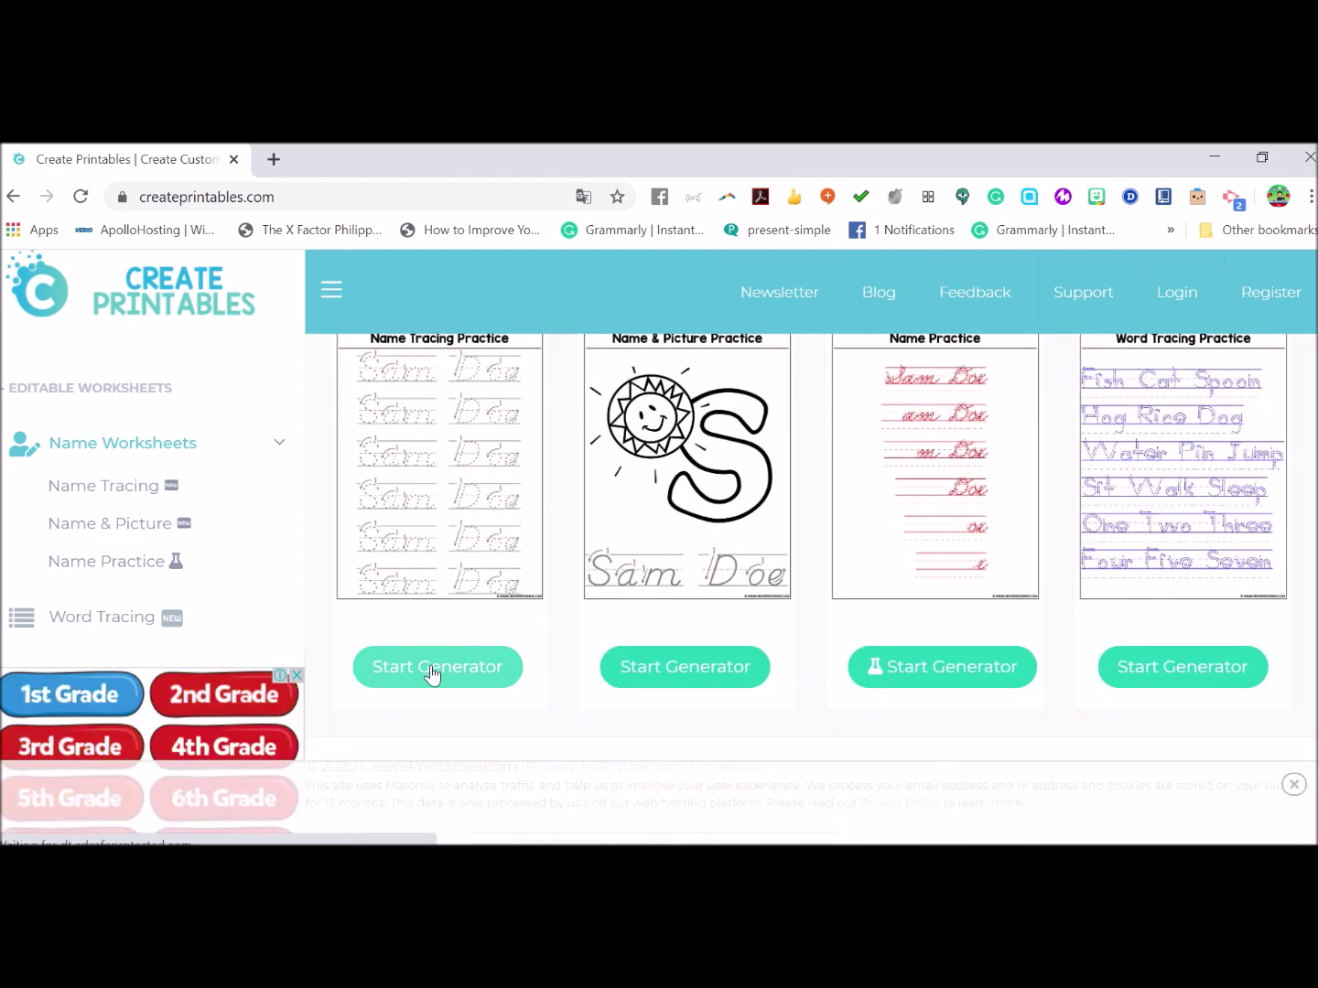
Start the Name Tracing generator and enter the student's full name.
{"action": "left_click", "coordinate": [432, 675]}
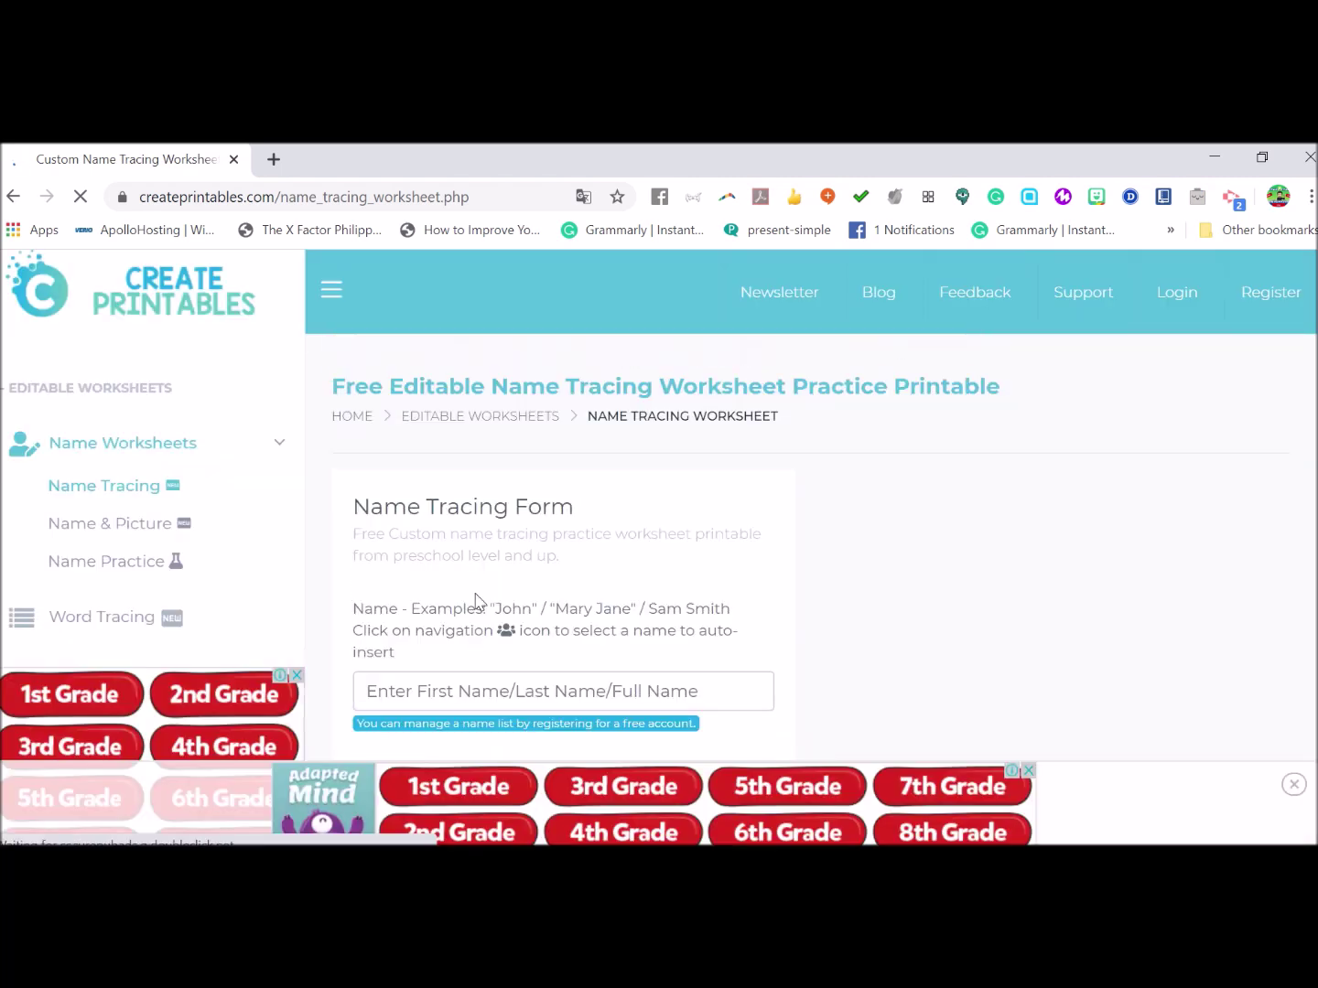
{"action": "scroll", "coordinate": [485, 666], "scroll_direction": "down", "scroll_amount": 1}
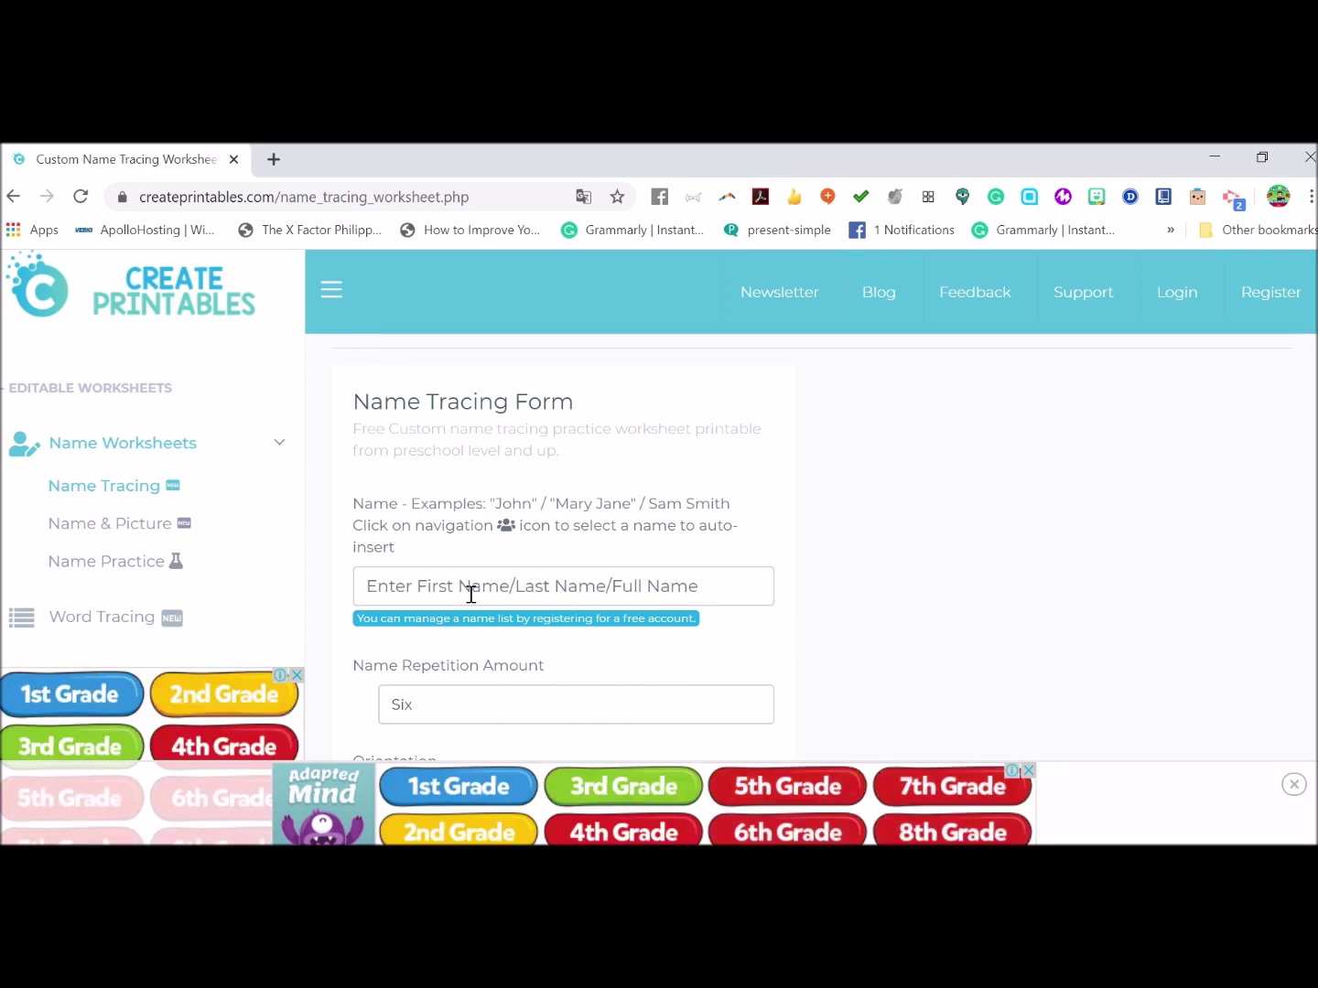
{"action": "left_click", "coordinate": [473, 594]}
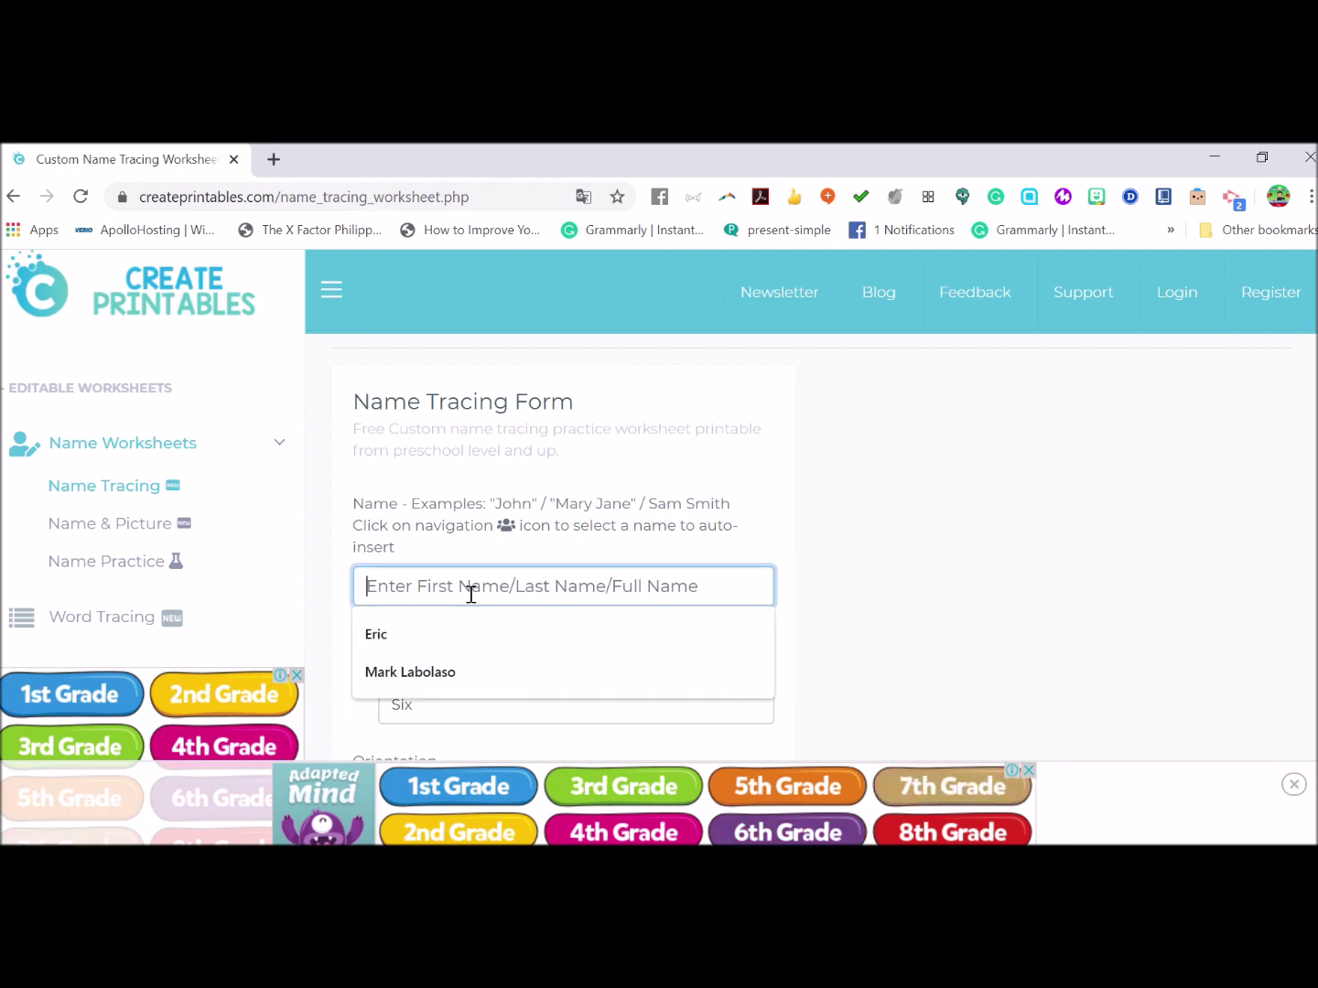
{"action": "left_click", "coordinate": [399, 680]}
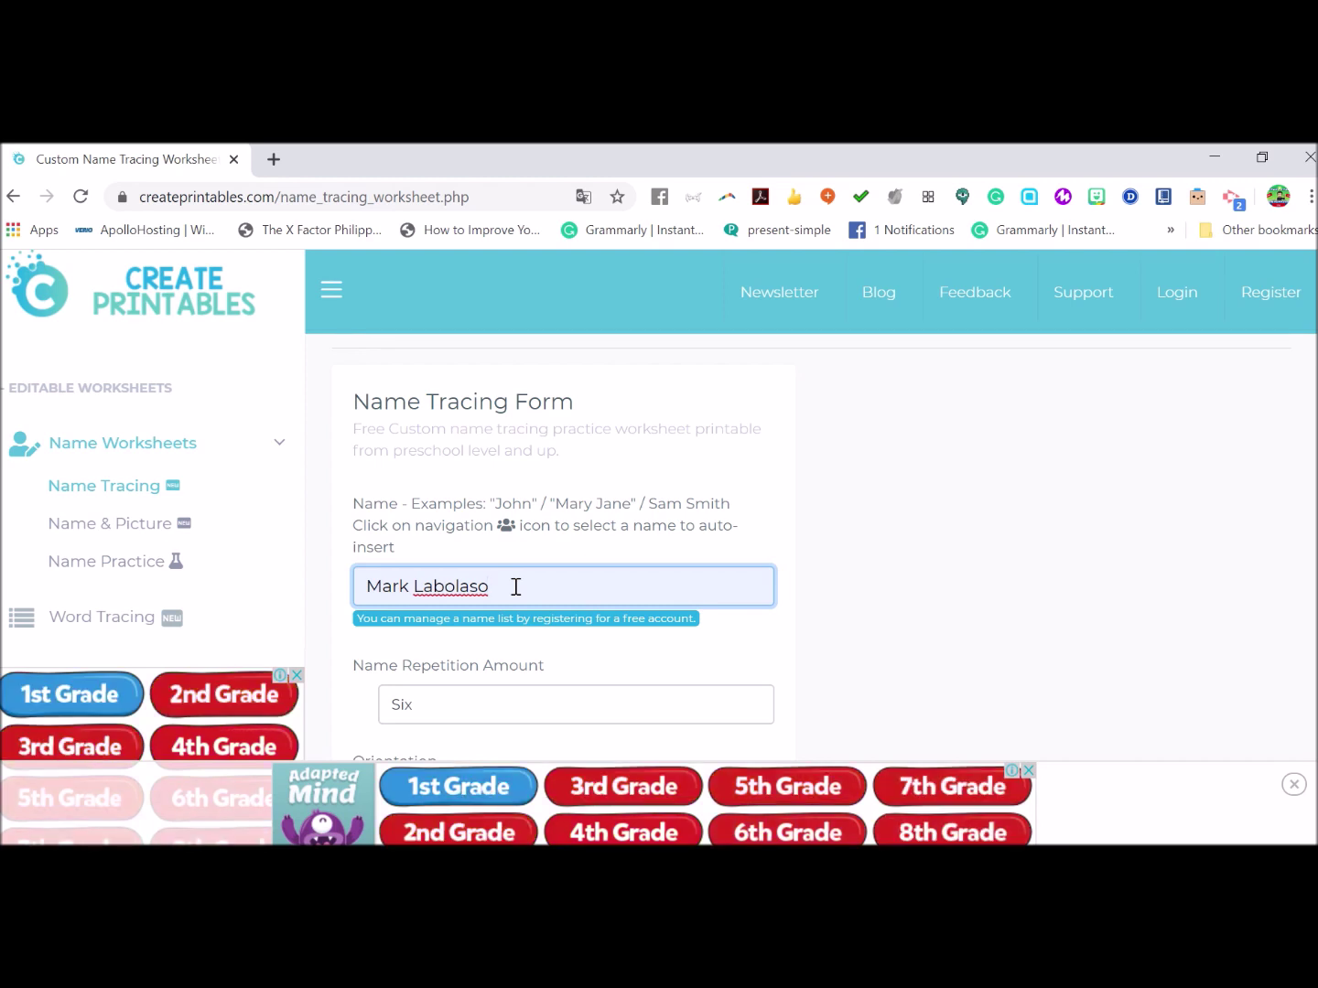
{"action": "key", "text": "BackSpace"}
{"action": "key", "text": "BackSpace"}
{"action": "key", "text": "BackSpace"}
{"action": "key", "text": "BackSpace"}
{"action": "key", "text": "BackSpace"}
{"action": "key", "text": "BackSpace"}
{"action": "key", "text": "BackSpace"}
{"action": "key", "text": "BackSpace"}
{"action": "type", "text": "Santos"}
Set name repetitions to Ten, keep Portrait and Letter, and continue to the preview.
{"action": "scroll", "coordinate": [514, 588], "scroll_direction": "down", "scroll_amount": 1}
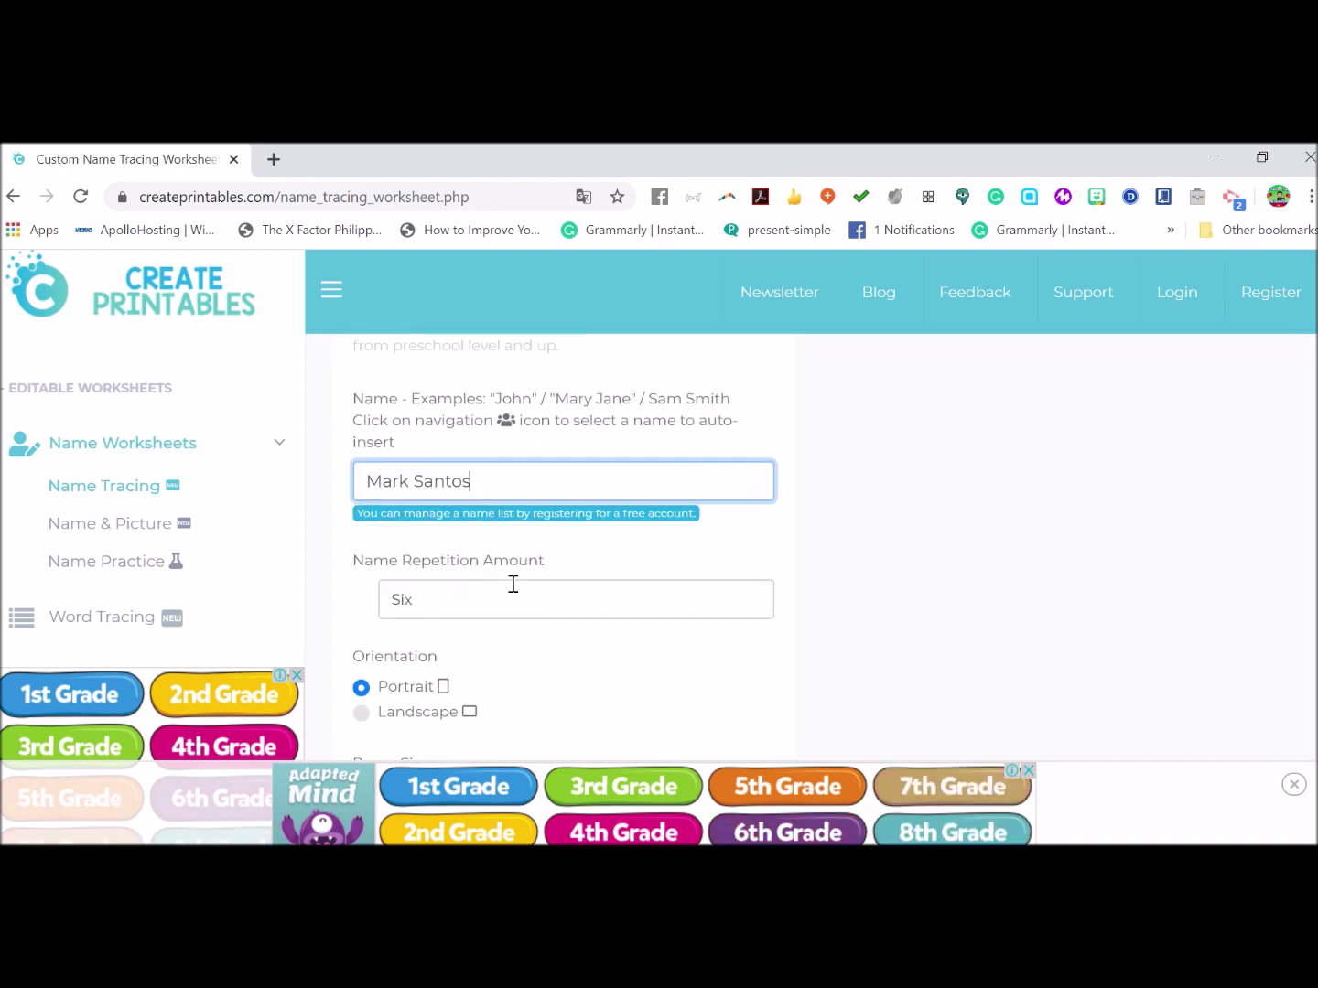
{"action": "left_click", "coordinate": [495, 611]}
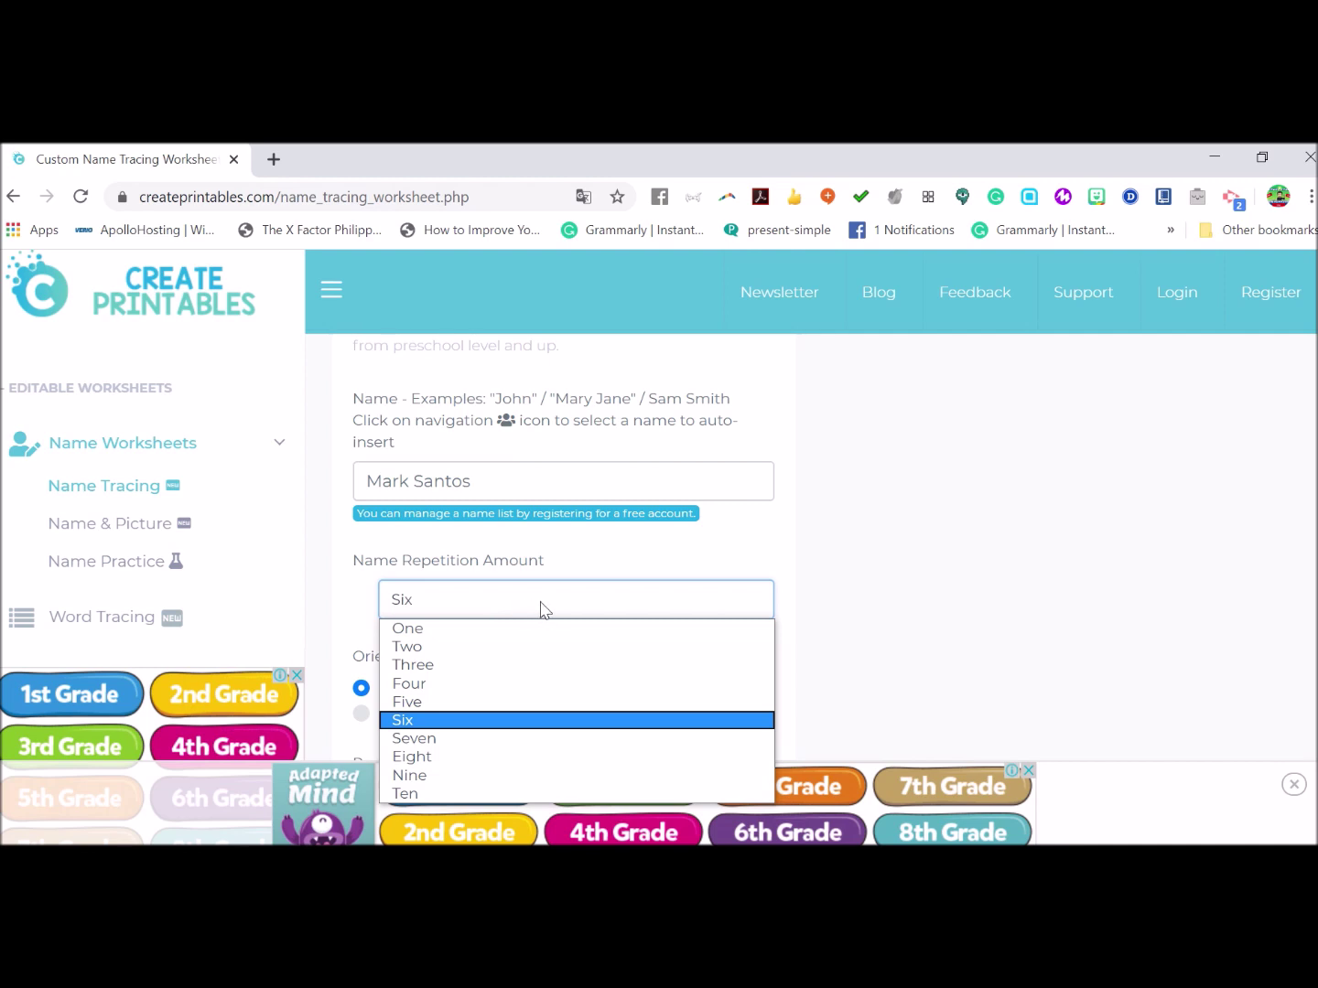
{"action": "left_click", "coordinate": [432, 794]}
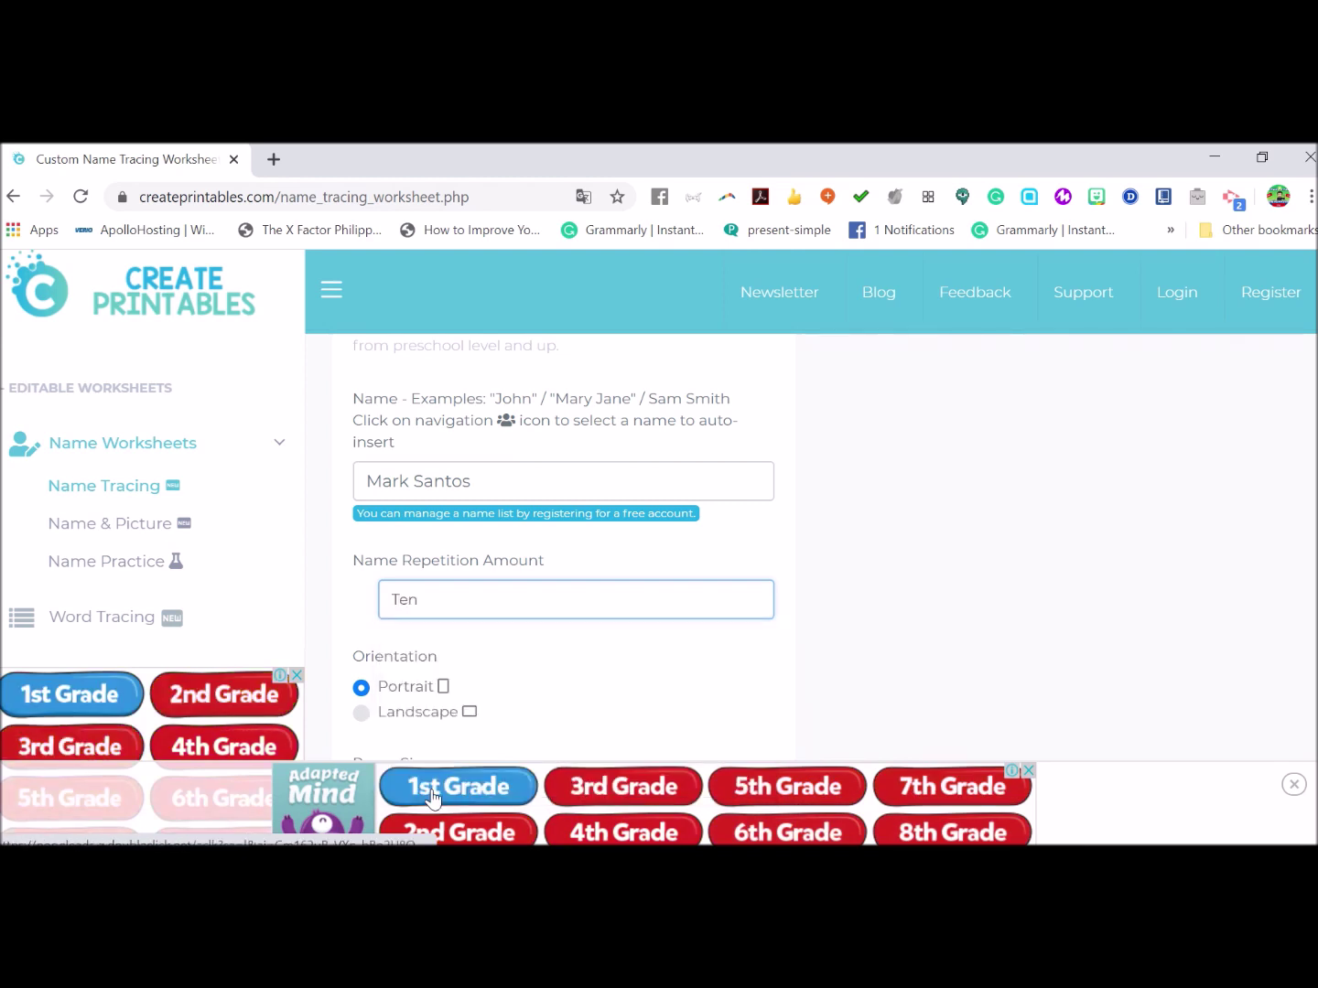
{"action": "scroll", "coordinate": [490, 677], "scroll_direction": "down", "scroll_amount": 1}
{"action": "scroll", "coordinate": [494, 661], "scroll_direction": "down", "scroll_amount": 1}
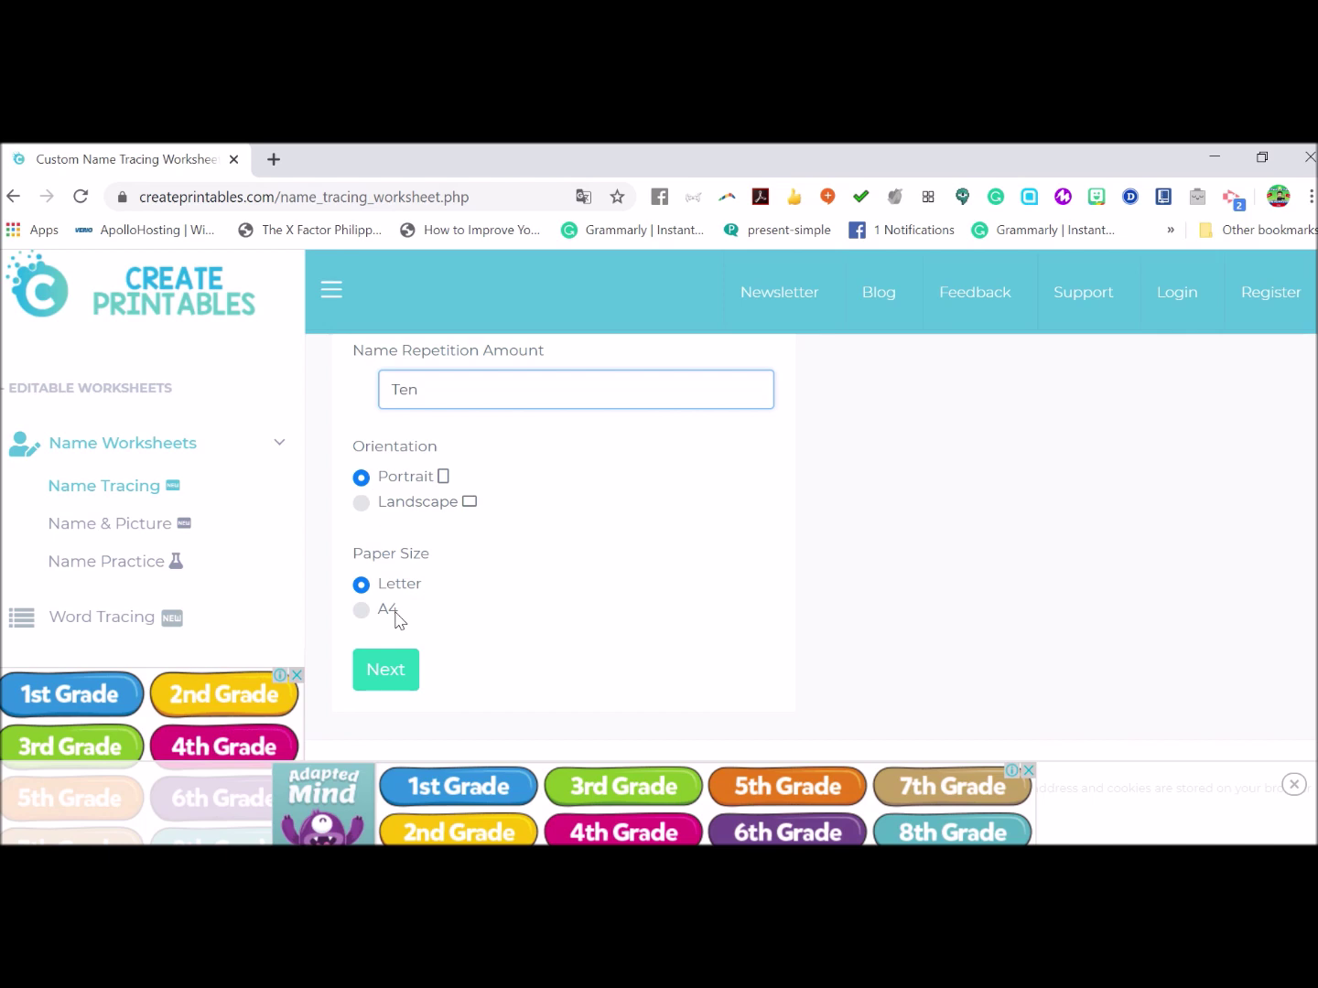
{"action": "left_click", "coordinate": [401, 673]}
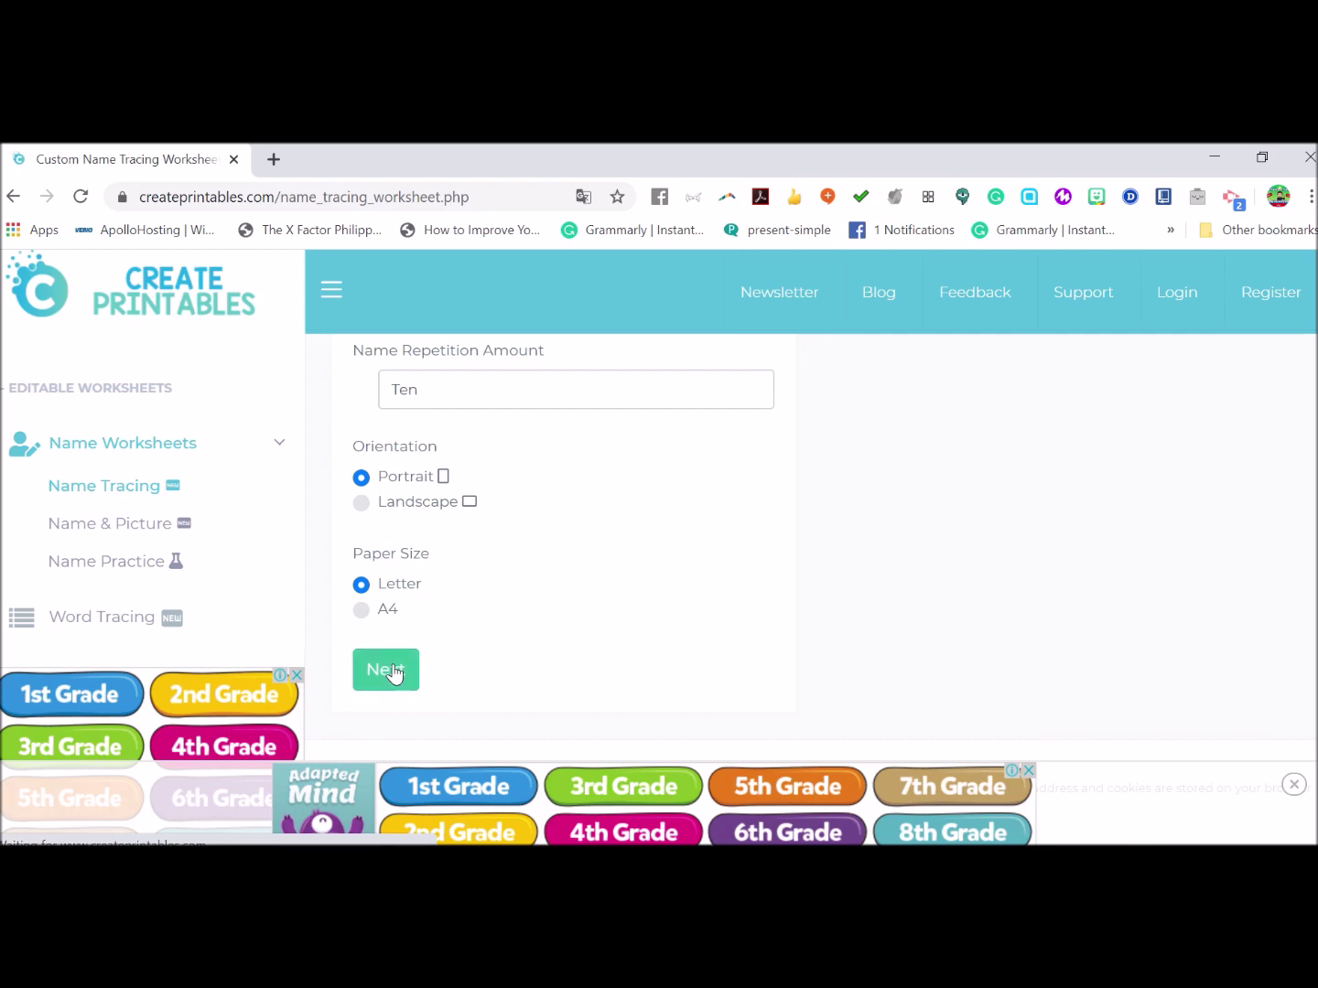
Apply the Dotted Guided sub-font style to the name tracing worksheet.
{"action": "scroll", "coordinate": [522, 590], "scroll_direction": "down", "scroll_amount": 1}
{"action": "scroll", "coordinate": [532, 576], "scroll_direction": "down", "scroll_amount": 2}
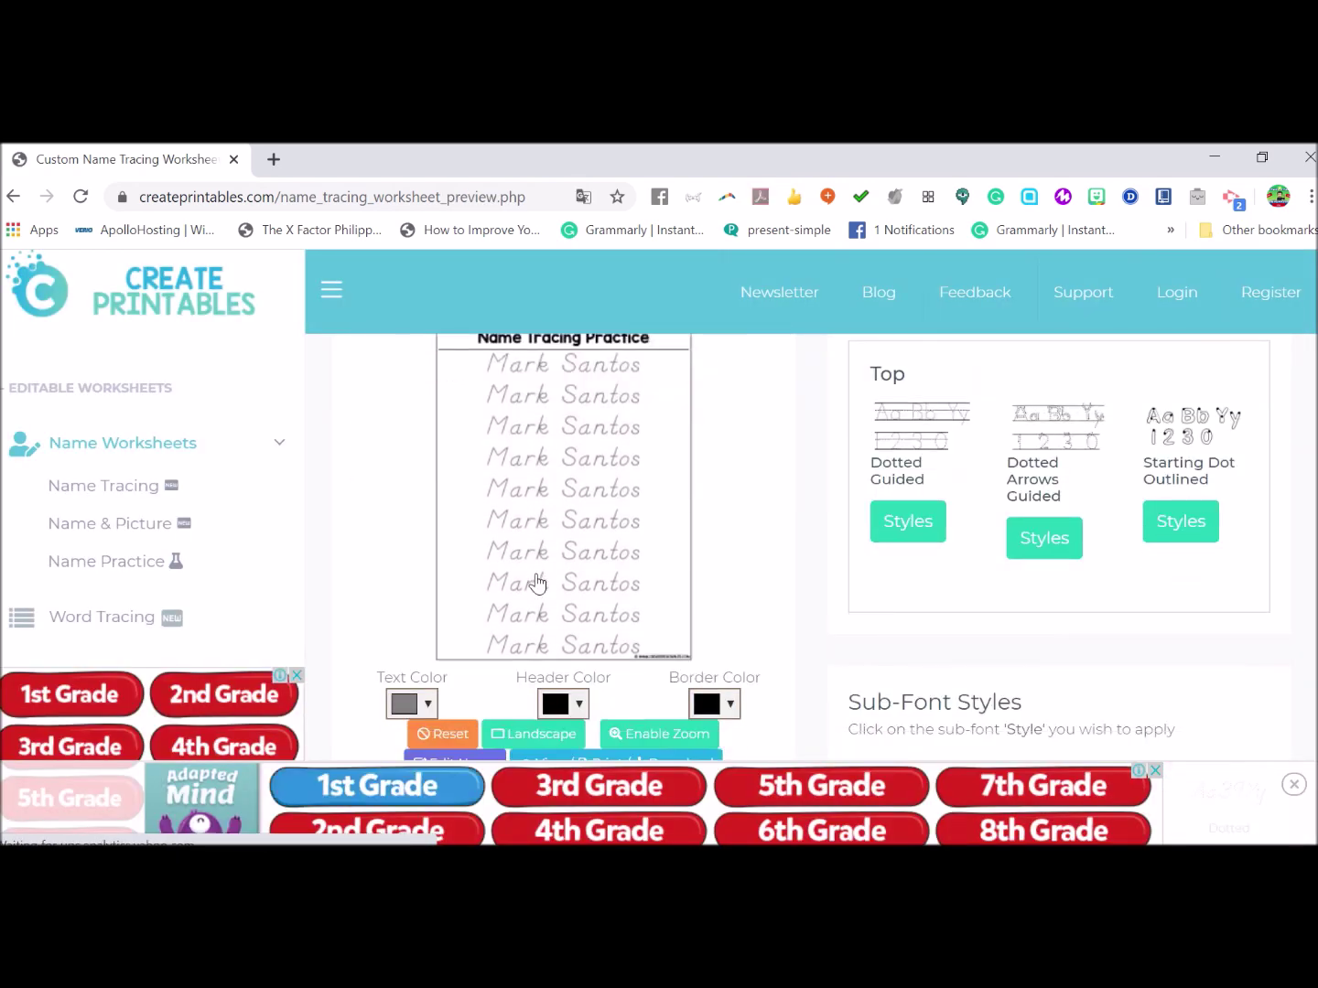
{"action": "scroll", "coordinate": [558, 586], "scroll_direction": "up", "scroll_amount": 1}
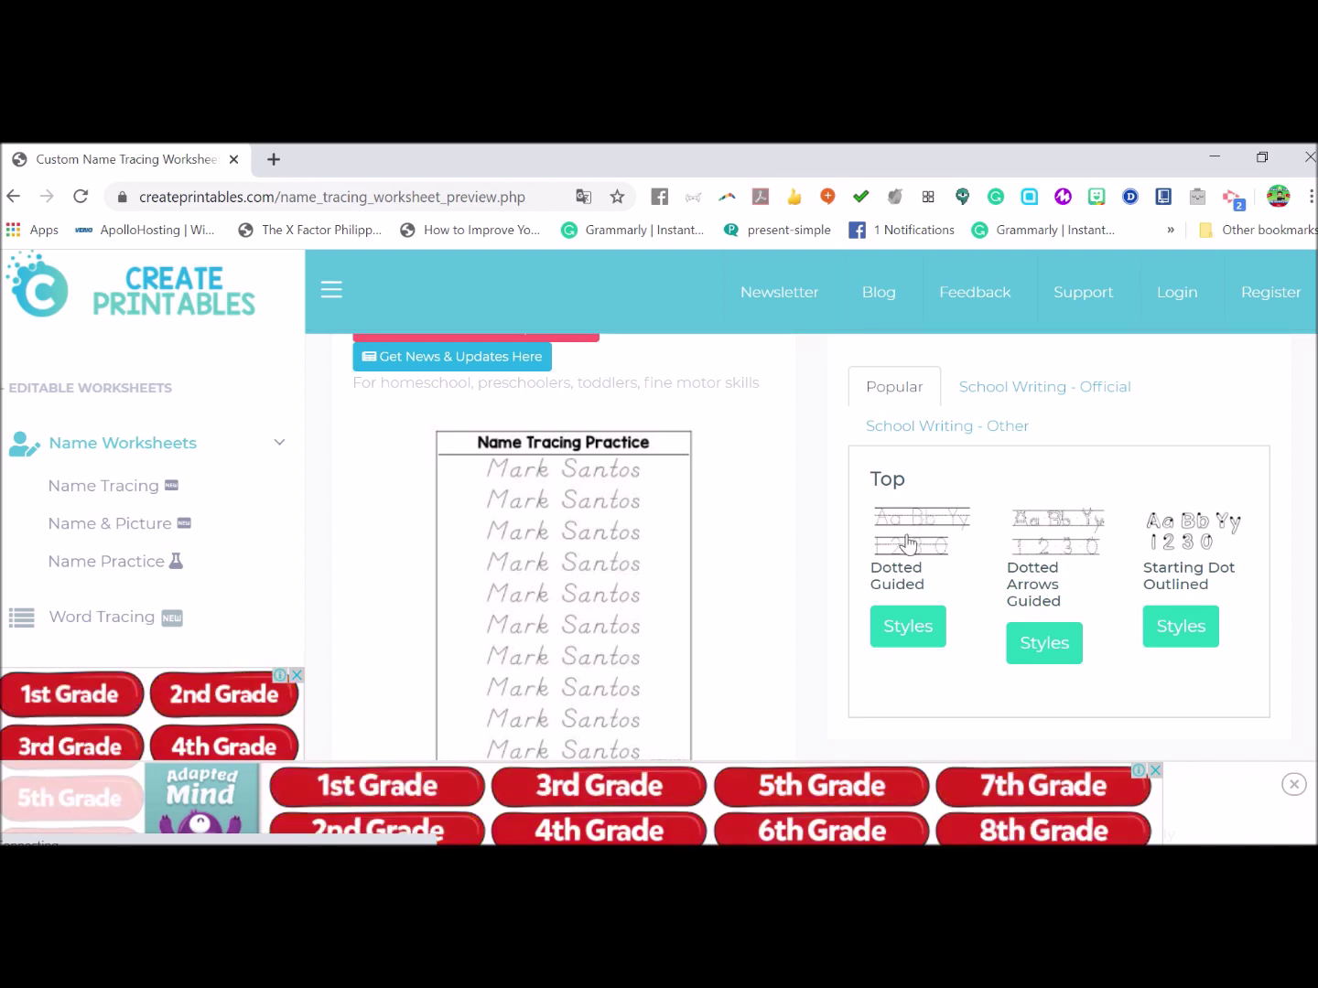
{"action": "left_click", "coordinate": [909, 645]}
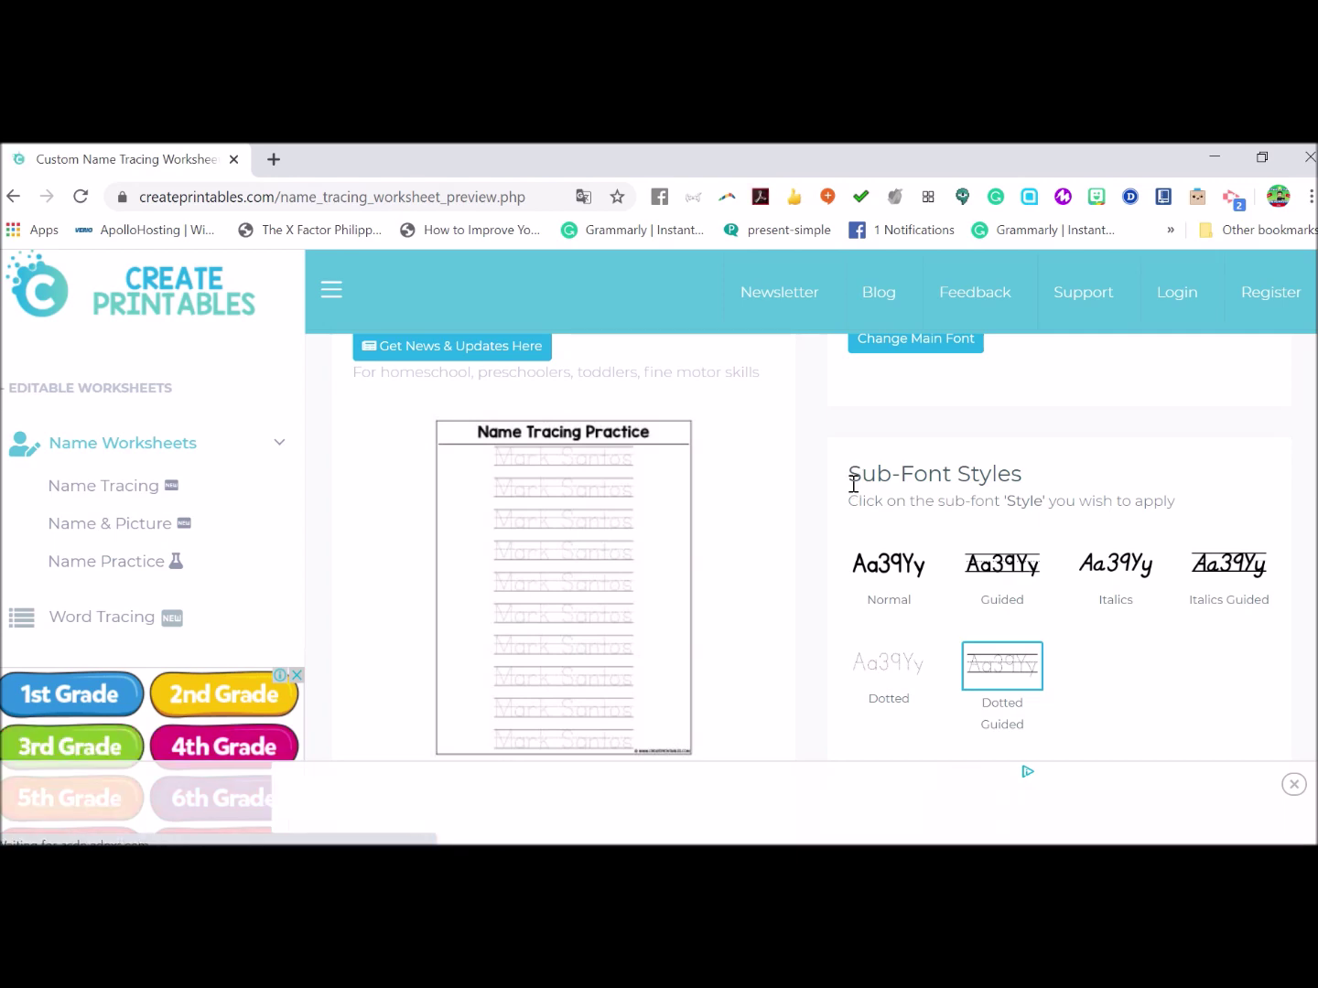
Review the KG Primary Dotted Guided preview and proceed to the download page.
{"action": "scroll", "coordinate": [992, 419], "scroll_direction": "up", "scroll_amount": 1}
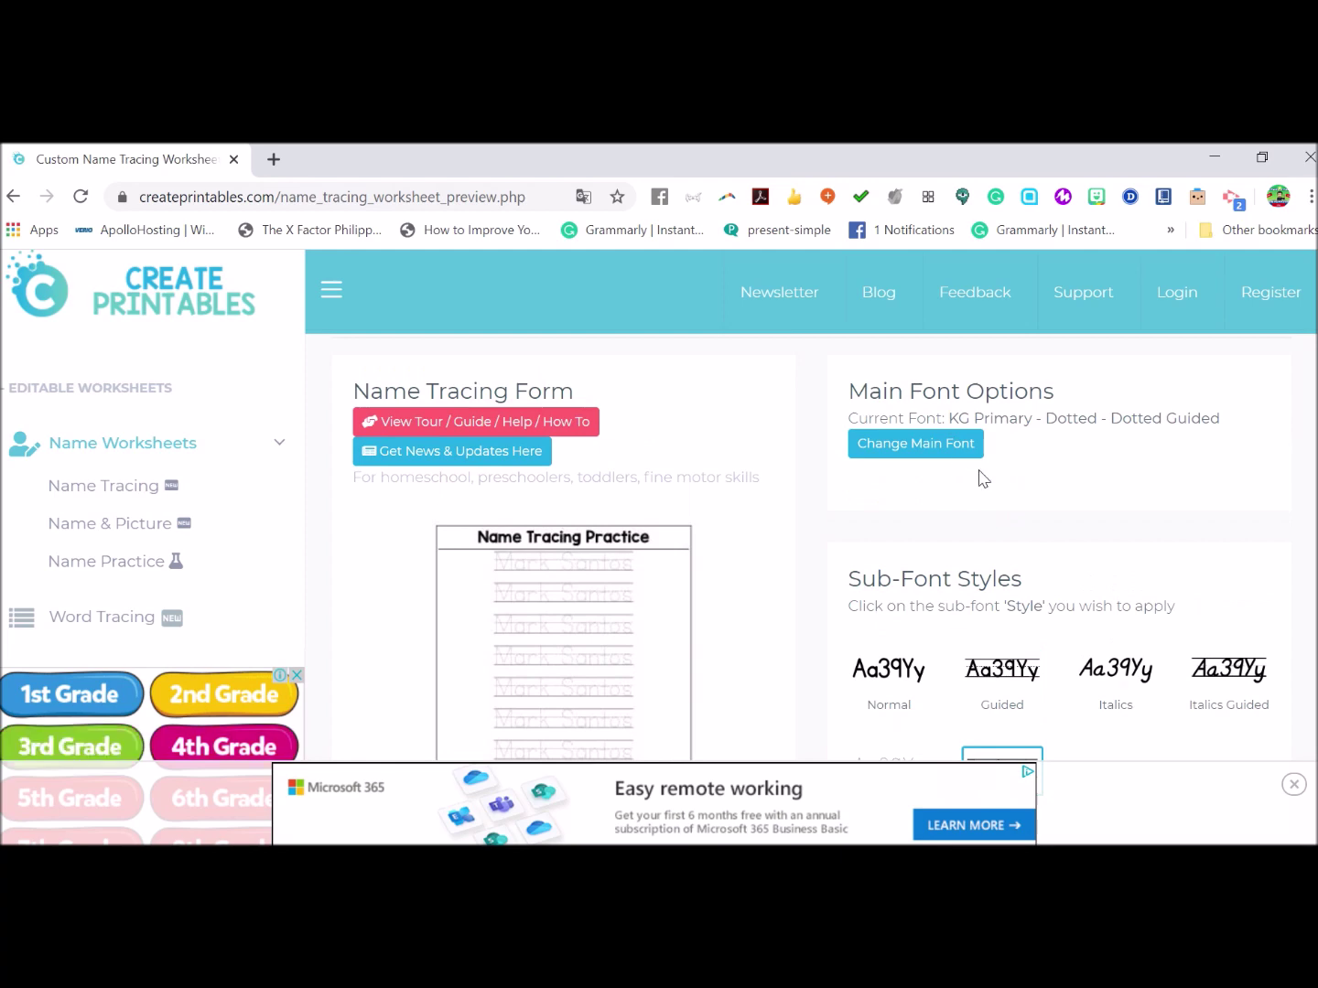
{"action": "scroll", "coordinate": [924, 482], "scroll_direction": "down", "scroll_amount": 4}
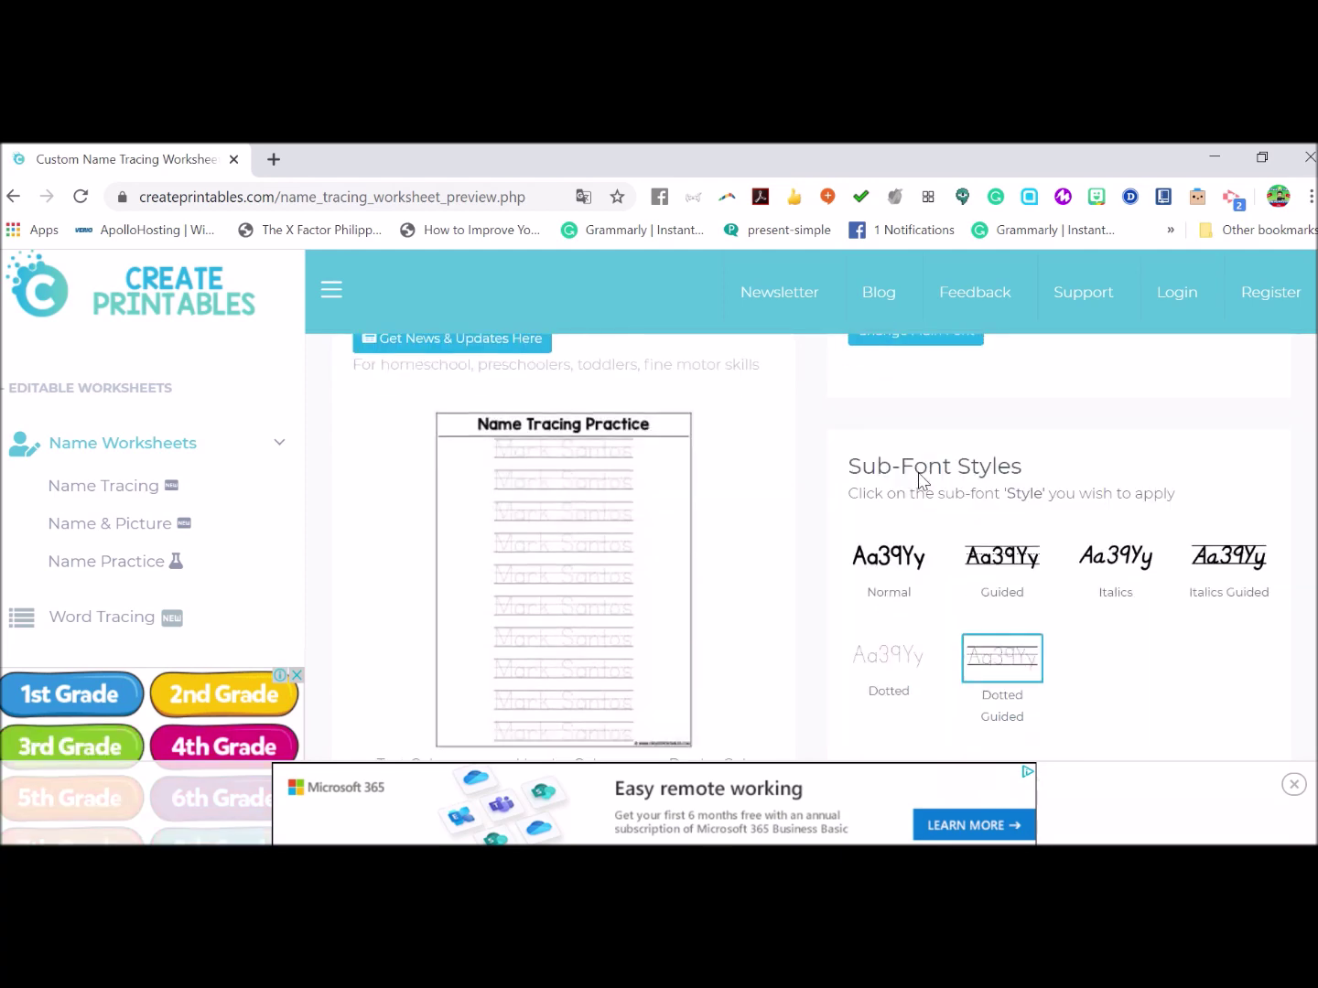
{"action": "scroll", "coordinate": [921, 481], "scroll_direction": "up", "scroll_amount": 2}
{"action": "scroll", "coordinate": [920, 481], "scroll_direction": "up", "scroll_amount": 2}
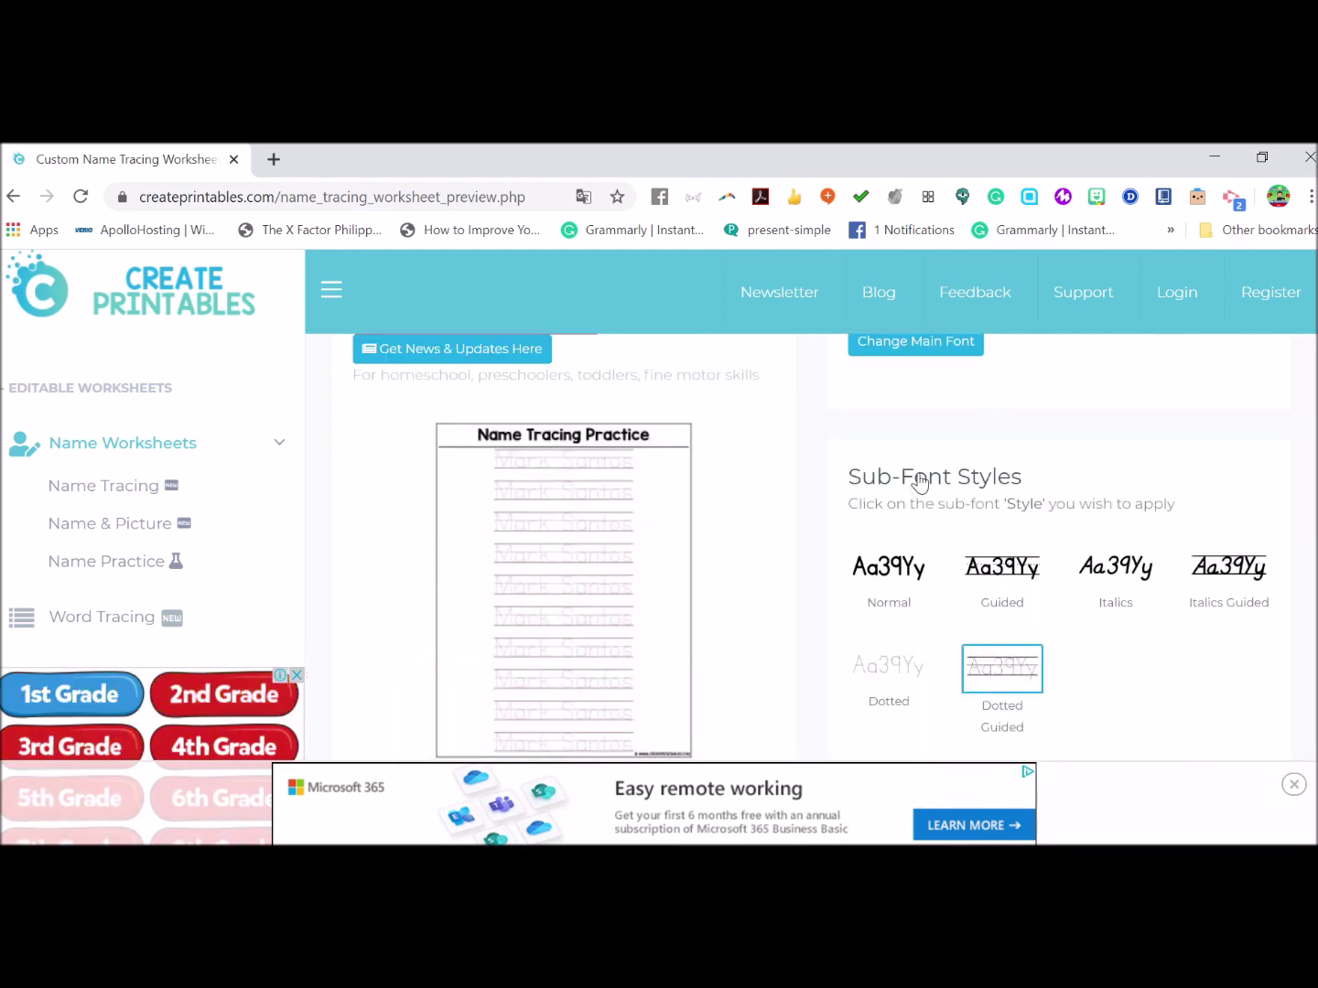
{"action": "scroll", "coordinate": [920, 482], "scroll_direction": "up", "scroll_amount": 1}
{"action": "scroll", "coordinate": [922, 482], "scroll_direction": "up", "scroll_amount": 1}
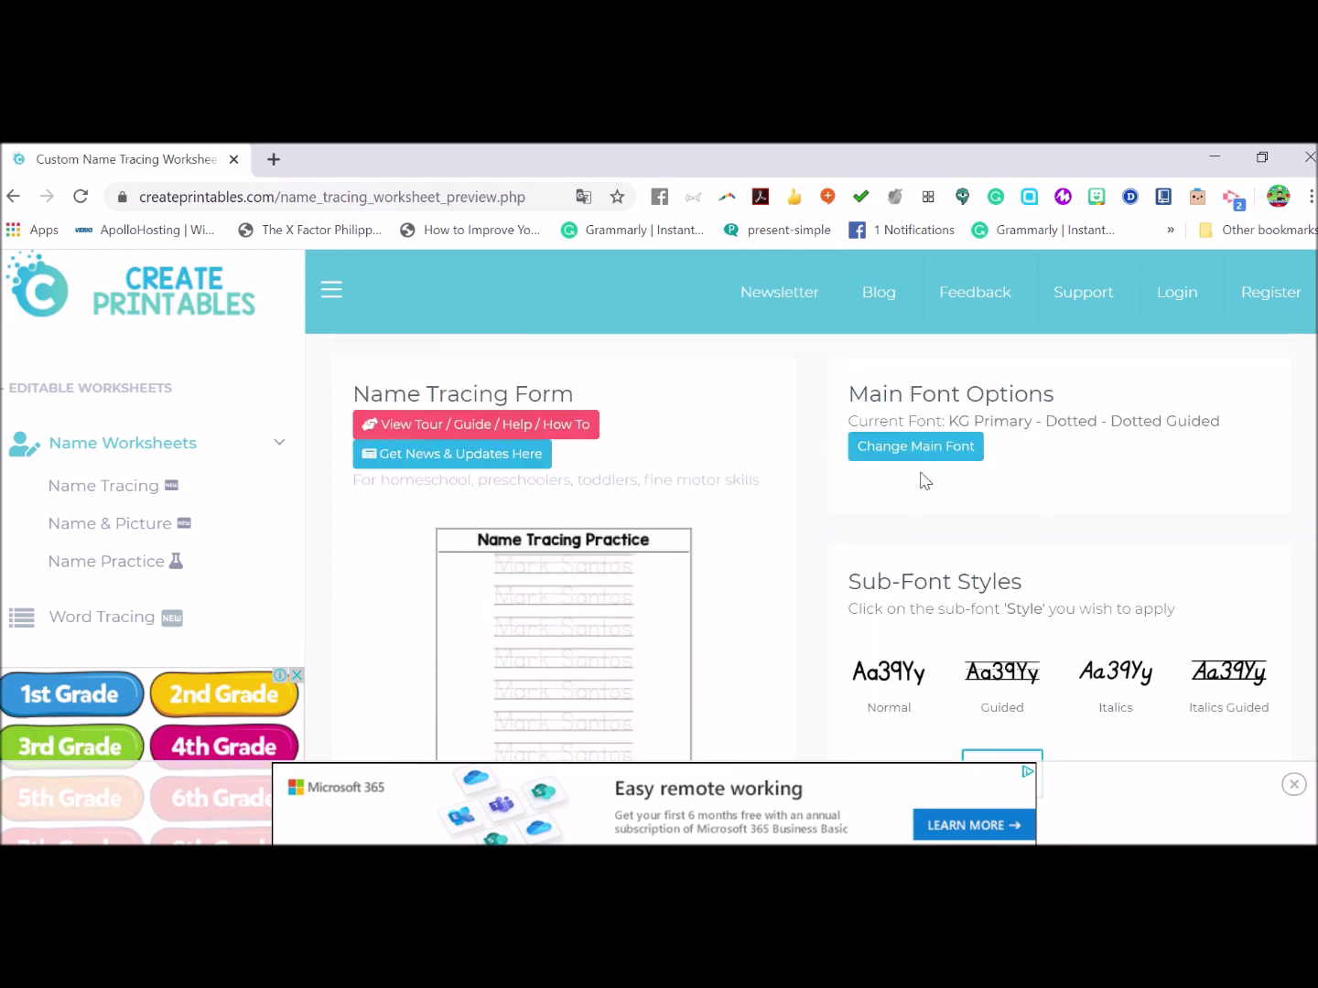
{"action": "scroll", "coordinate": [823, 545], "scroll_direction": "down", "scroll_amount": 2}
{"action": "scroll", "coordinate": [821, 547], "scroll_direction": "down", "scroll_amount": 1}
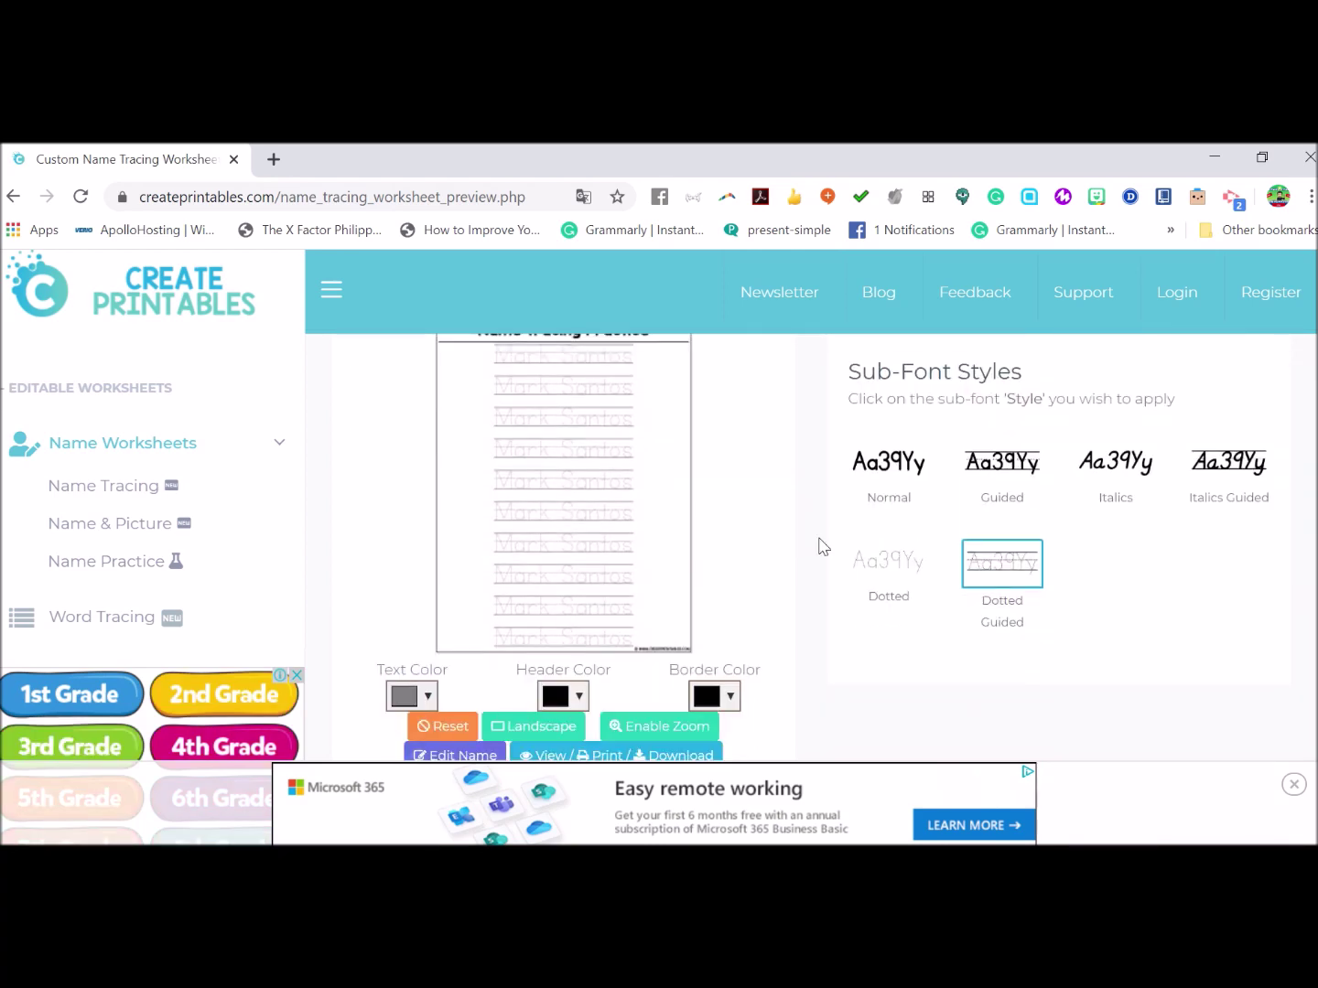
{"action": "scroll", "coordinate": [824, 547], "scroll_direction": "up", "scroll_amount": 1}
{"action": "scroll", "coordinate": [824, 547], "scroll_direction": "down", "scroll_amount": 1}
{"action": "scroll", "coordinate": [825, 546], "scroll_direction": "down", "scroll_amount": 1}
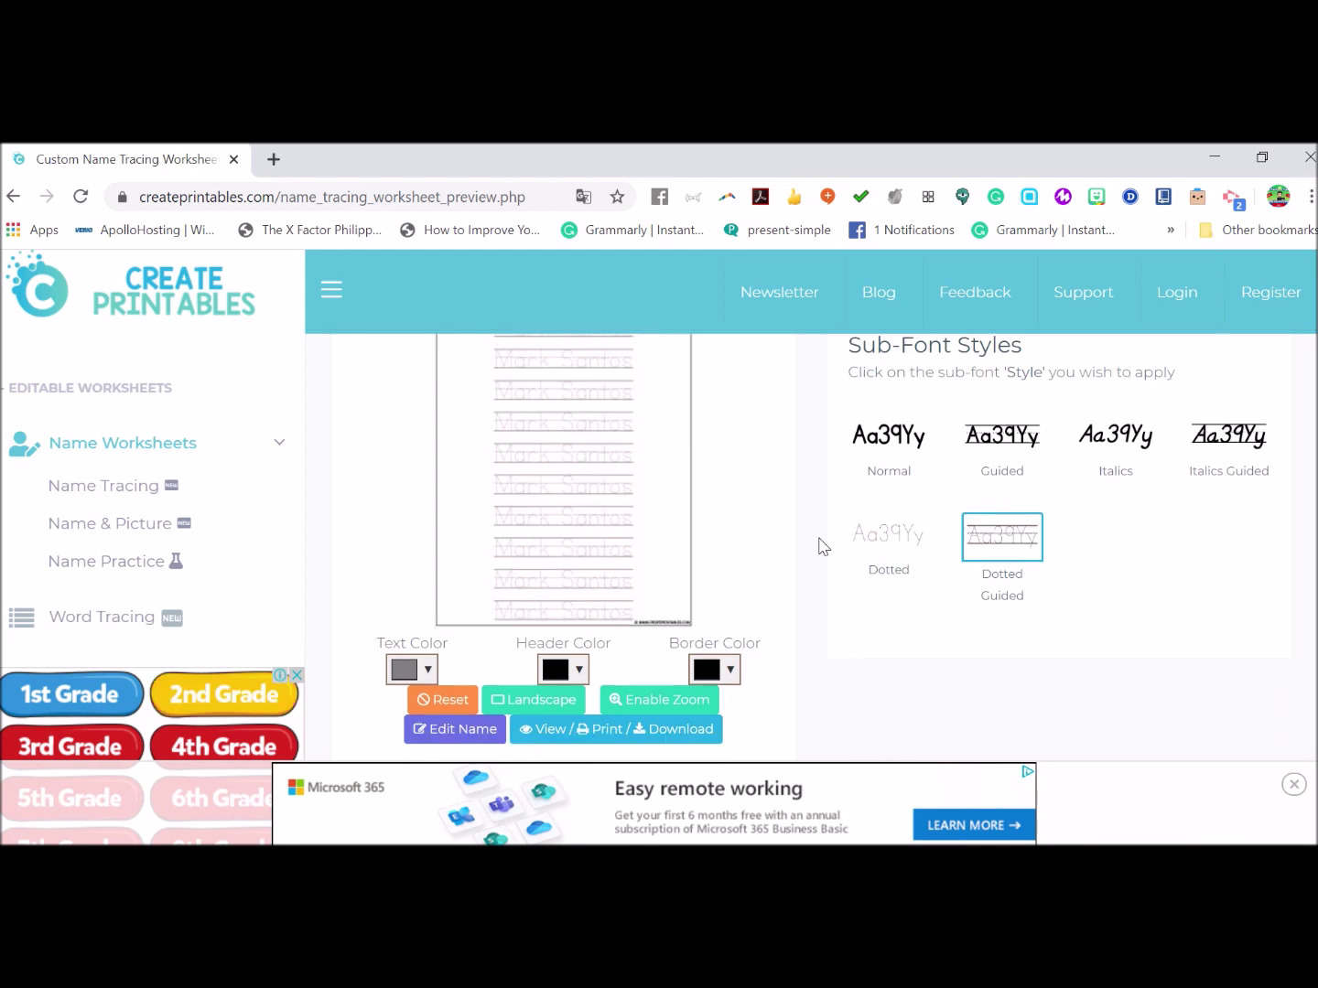
{"action": "scroll", "coordinate": [824, 547], "scroll_direction": "down", "scroll_amount": 1}
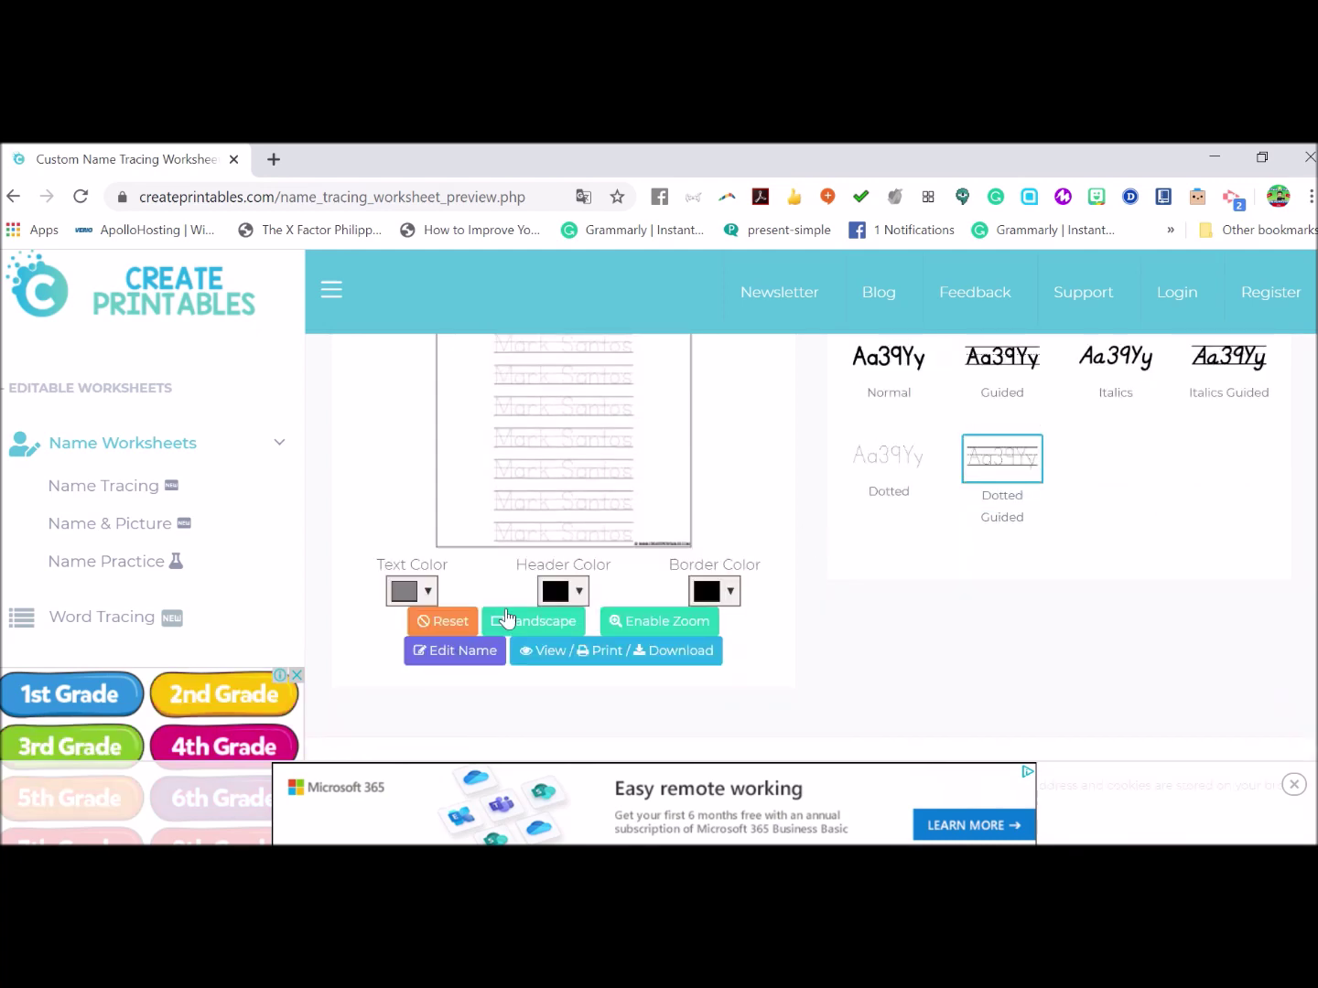
{"action": "left_click", "coordinate": [553, 661]}
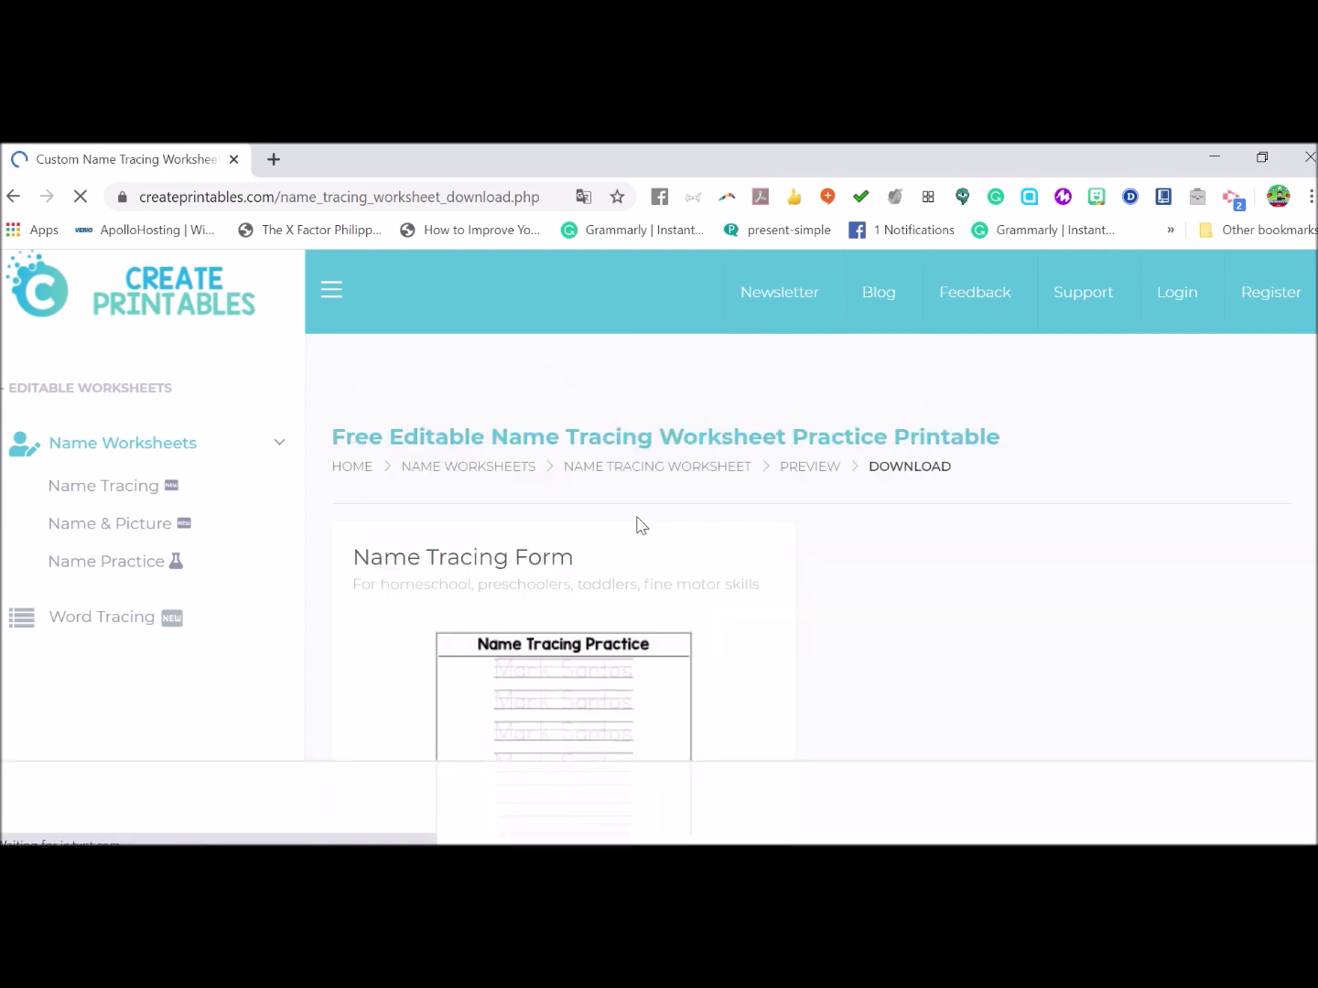
Open the Name Tracing worksheet as a PDF in a new tab and scroll through the page.
{"action": "scroll", "coordinate": [628, 531], "scroll_direction": "down", "scroll_amount": 1}
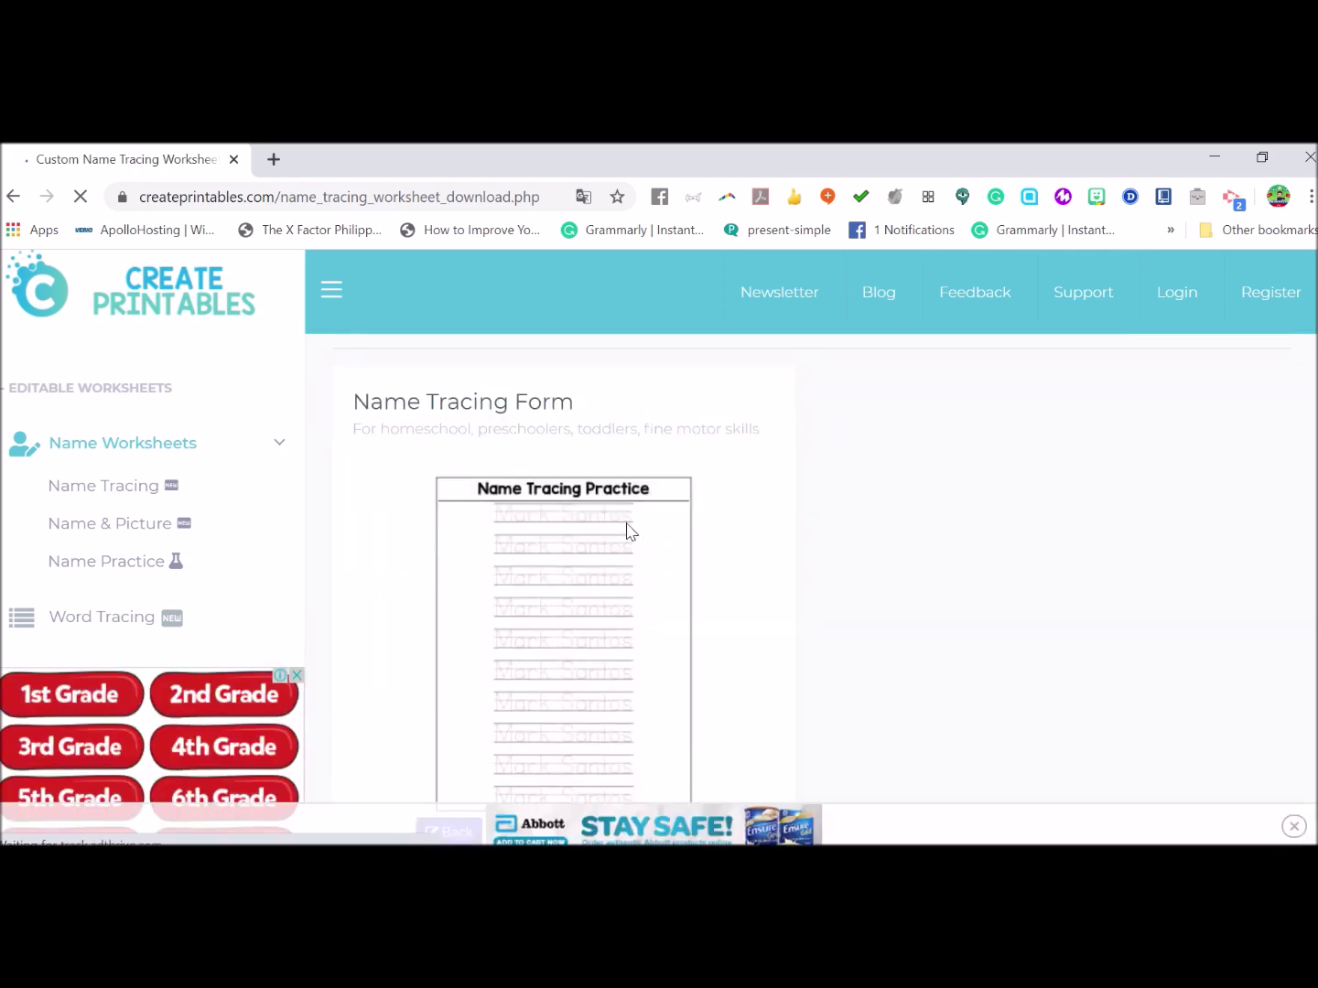
{"action": "scroll", "coordinate": [629, 530], "scroll_direction": "down", "scroll_amount": 1}
{"action": "scroll", "coordinate": [552, 728], "scroll_direction": "down", "scroll_amount": 3}
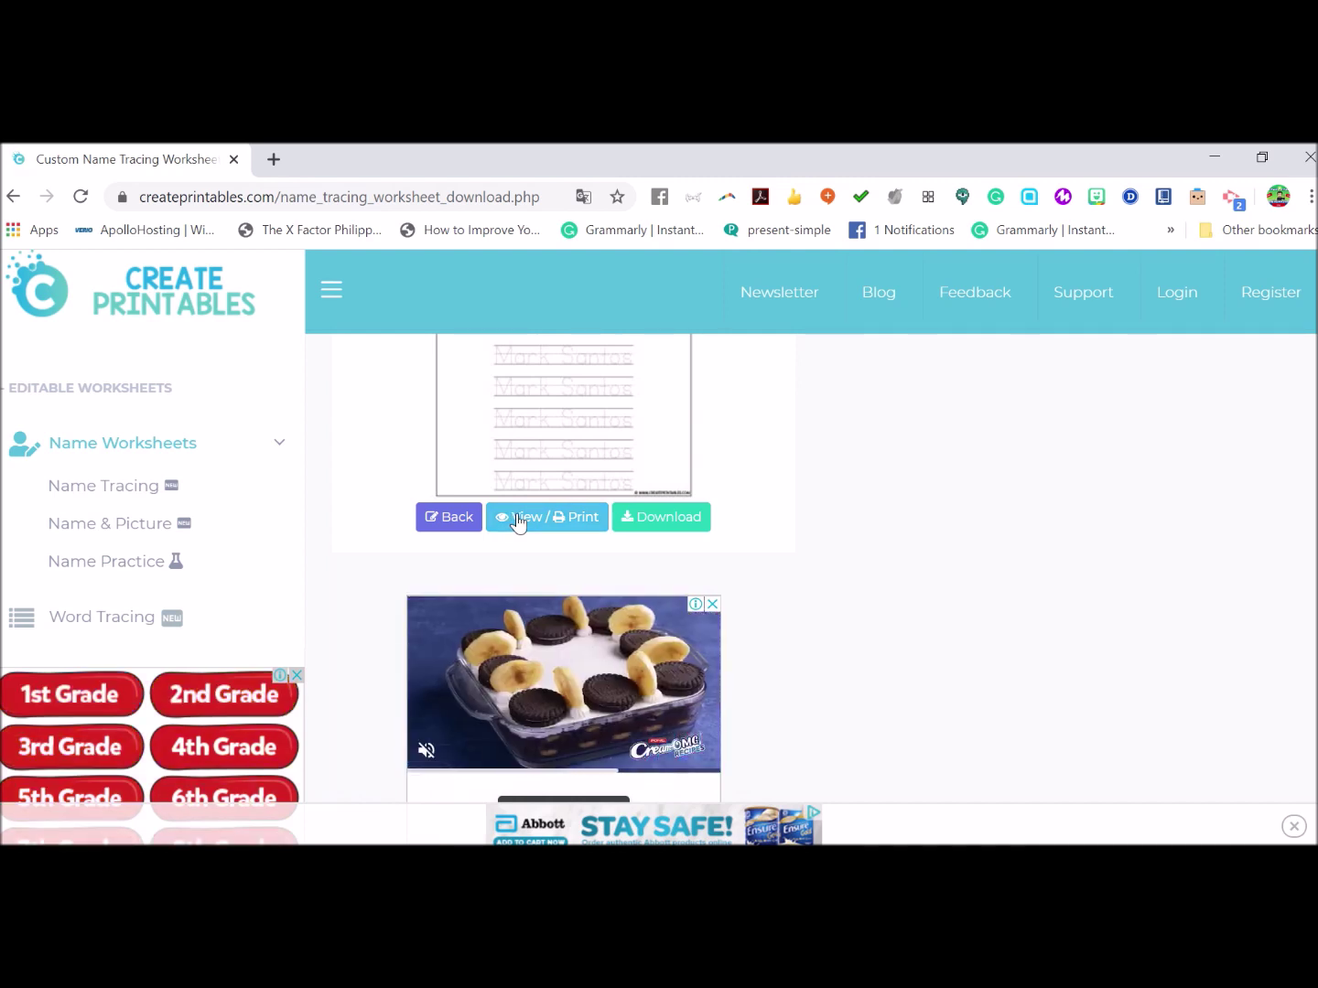
{"action": "left_click", "coordinate": [517, 518]}
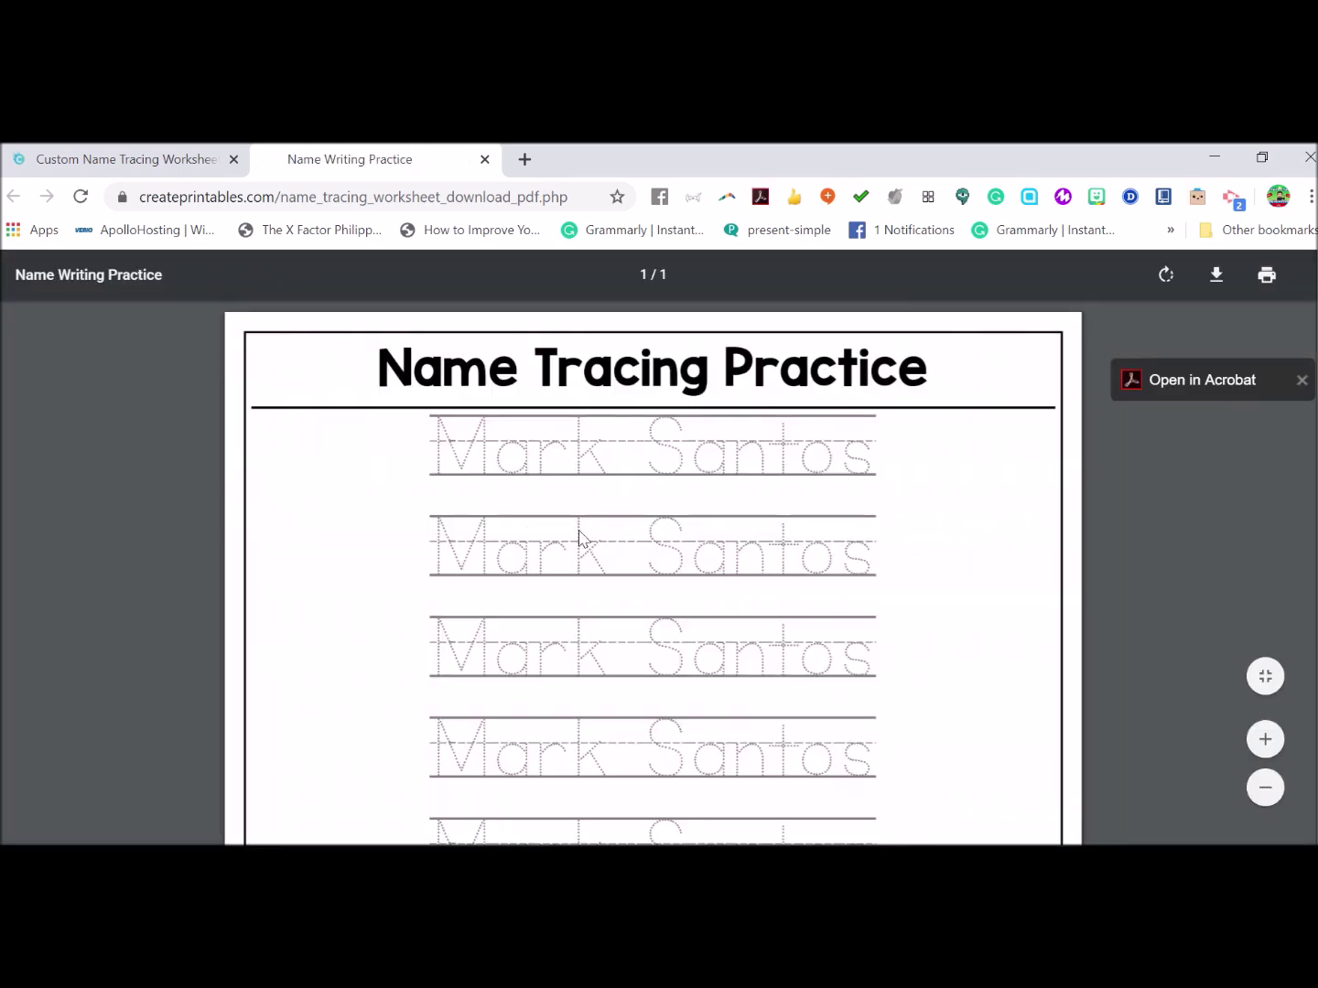
{"action": "scroll", "coordinate": [579, 536], "scroll_direction": "down", "scroll_amount": 2}
{"action": "scroll", "coordinate": [579, 536], "scroll_direction": "up", "scroll_amount": 2}
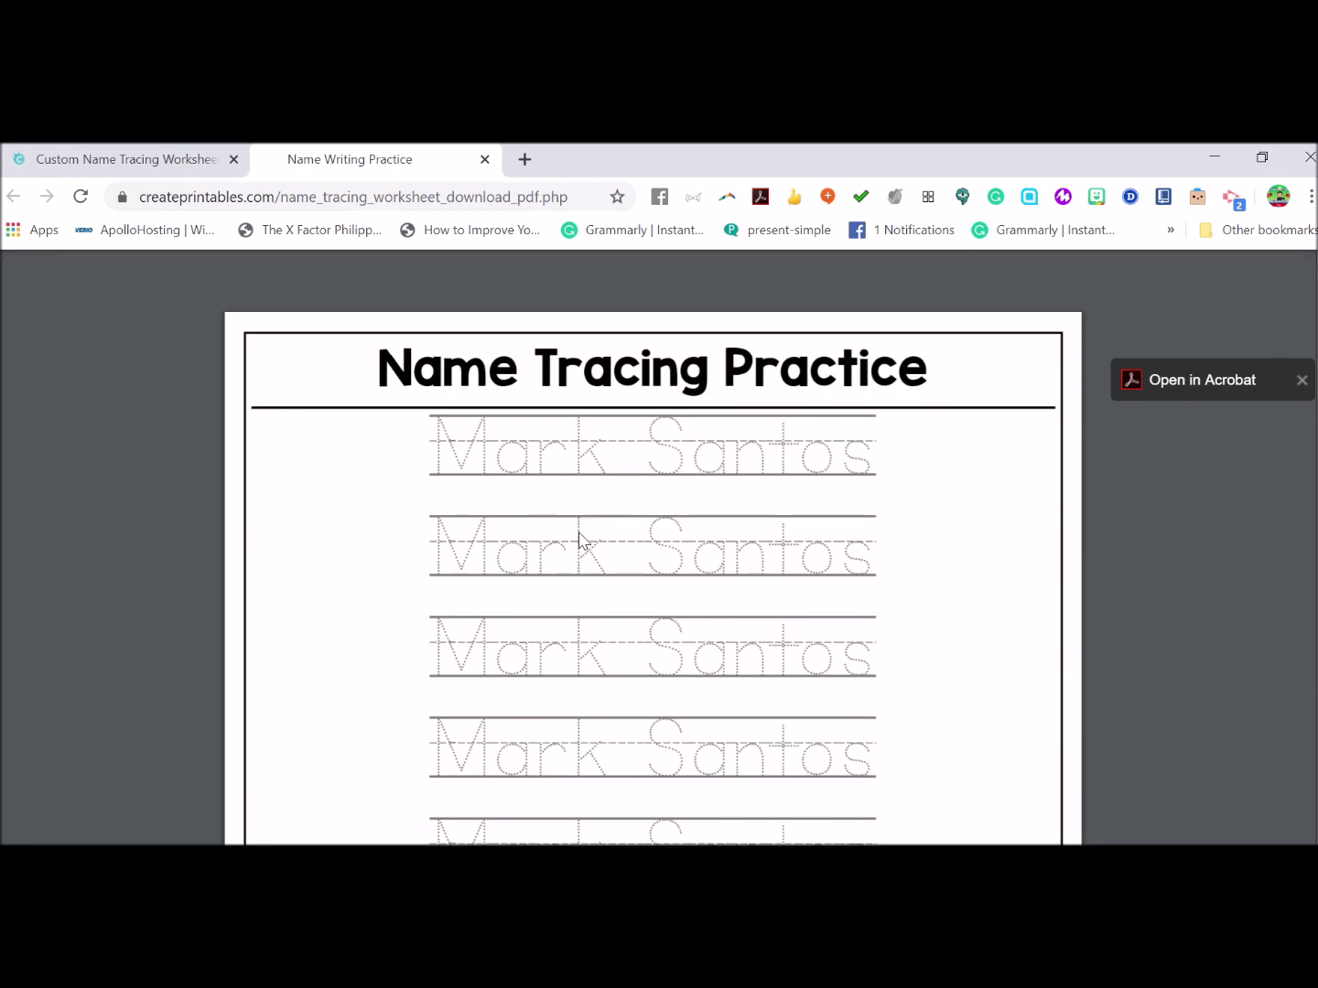
{"action": "scroll", "coordinate": [580, 538], "scroll_direction": "down", "scroll_amount": 2}
{"action": "scroll", "coordinate": [580, 539], "scroll_direction": "down", "scroll_amount": 2}
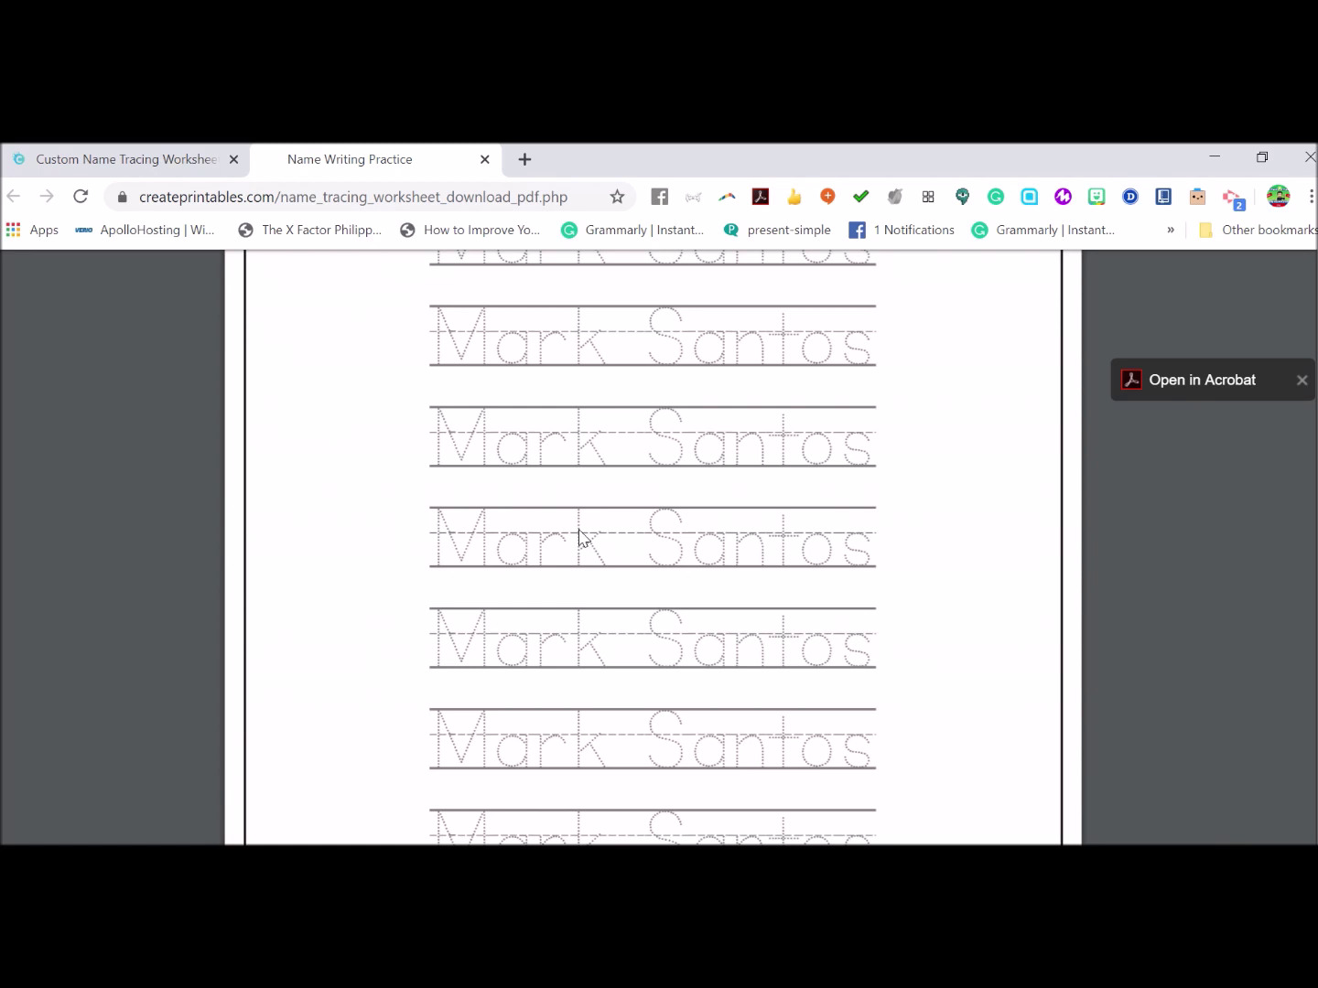
{"action": "scroll", "coordinate": [580, 537], "scroll_direction": "down", "scroll_amount": 1}
{"action": "scroll", "coordinate": [580, 536], "scroll_direction": "down", "scroll_amount": 2}
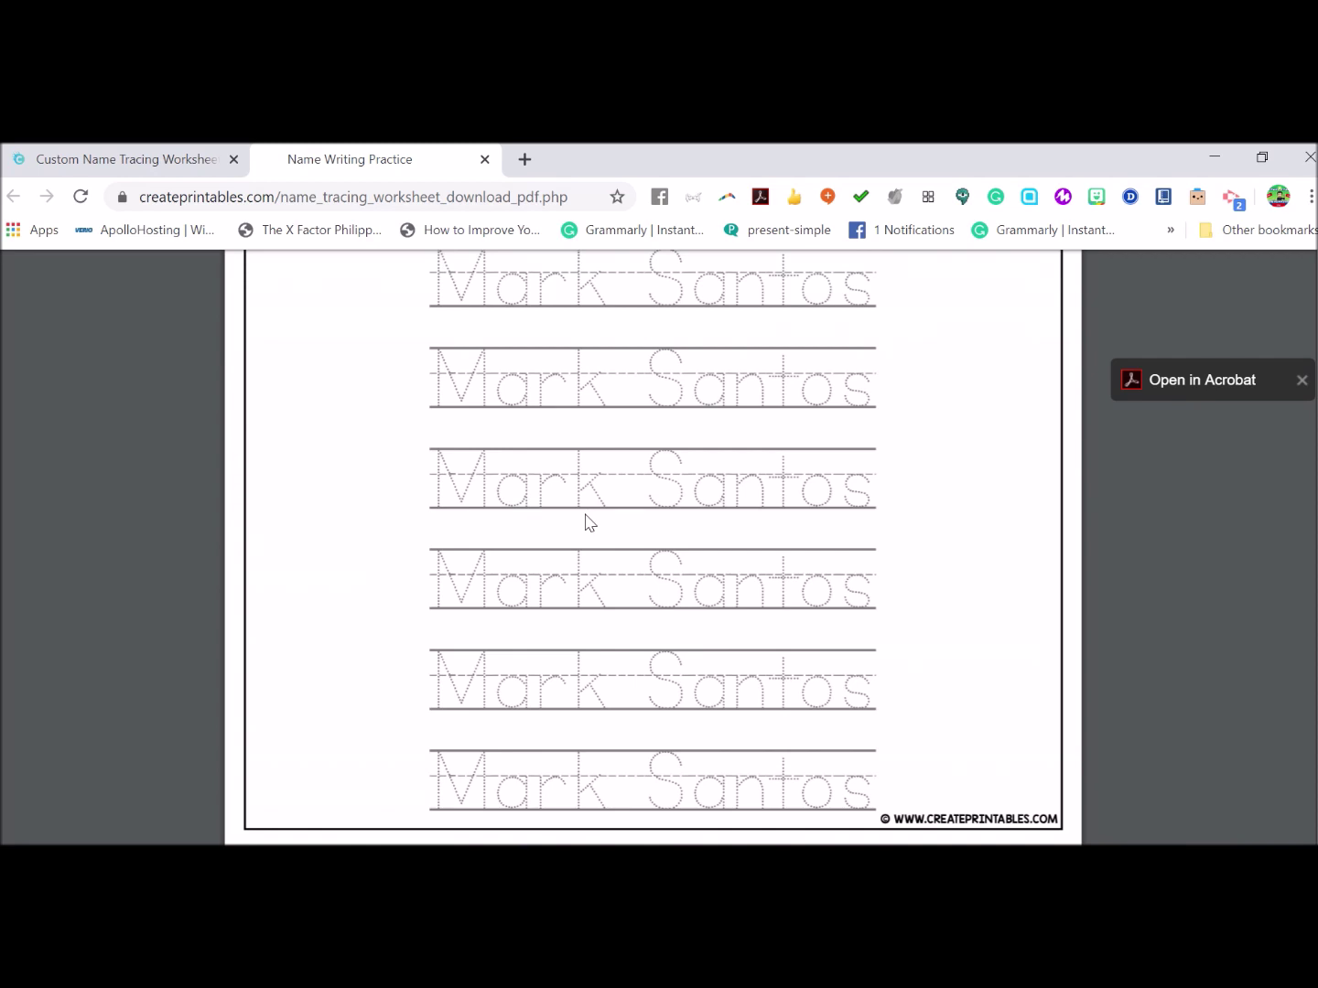
{"action": "scroll", "coordinate": [588, 522], "scroll_direction": "up", "scroll_amount": 5}
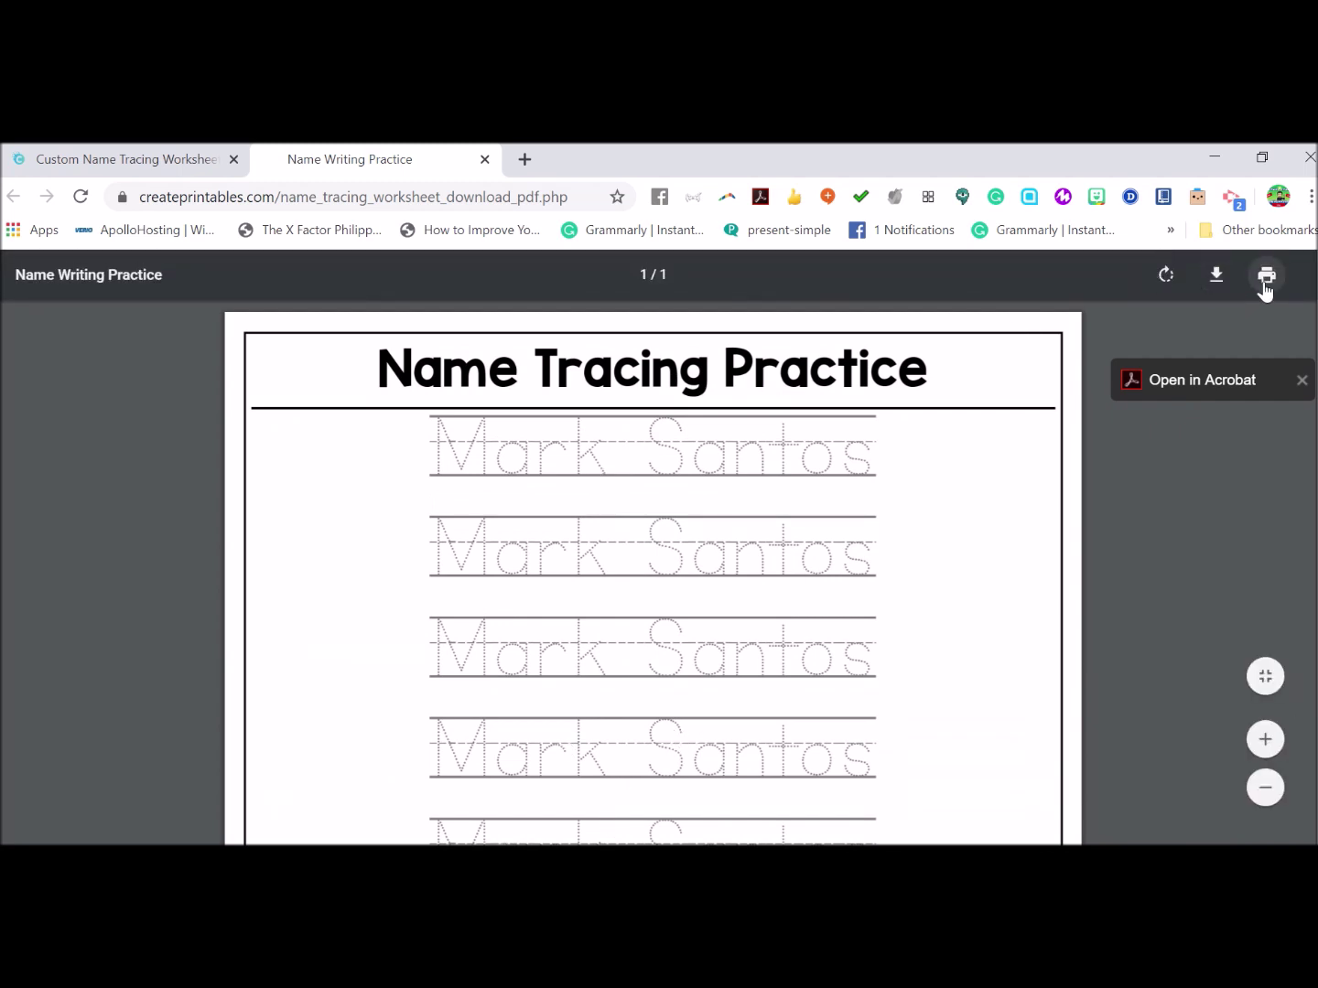
{"action": "left_click", "coordinate": [1267, 275]}
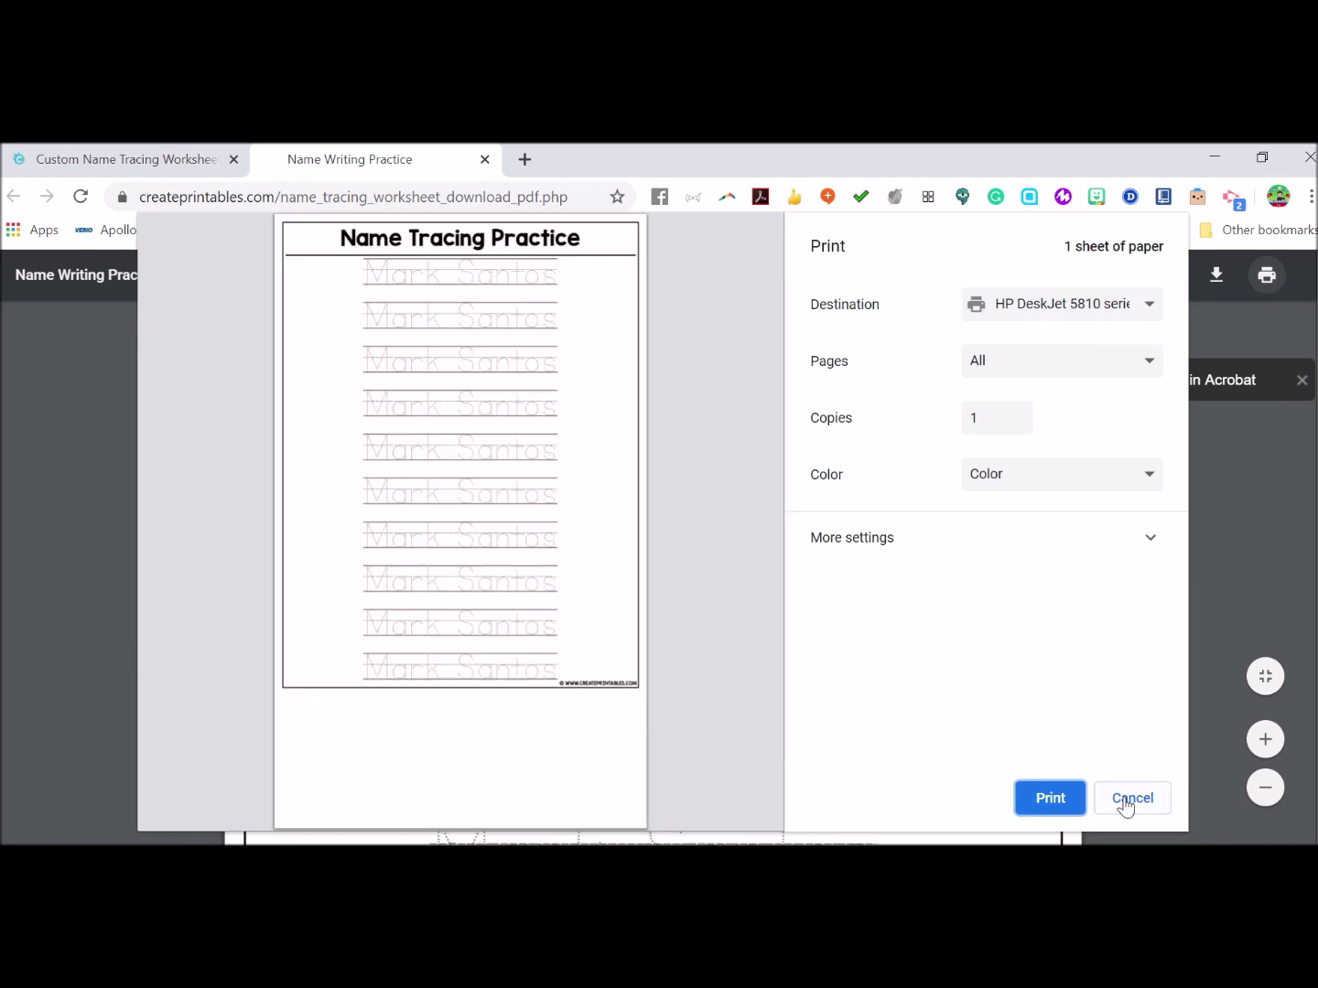
{"action": "left_click", "coordinate": [1125, 805]}
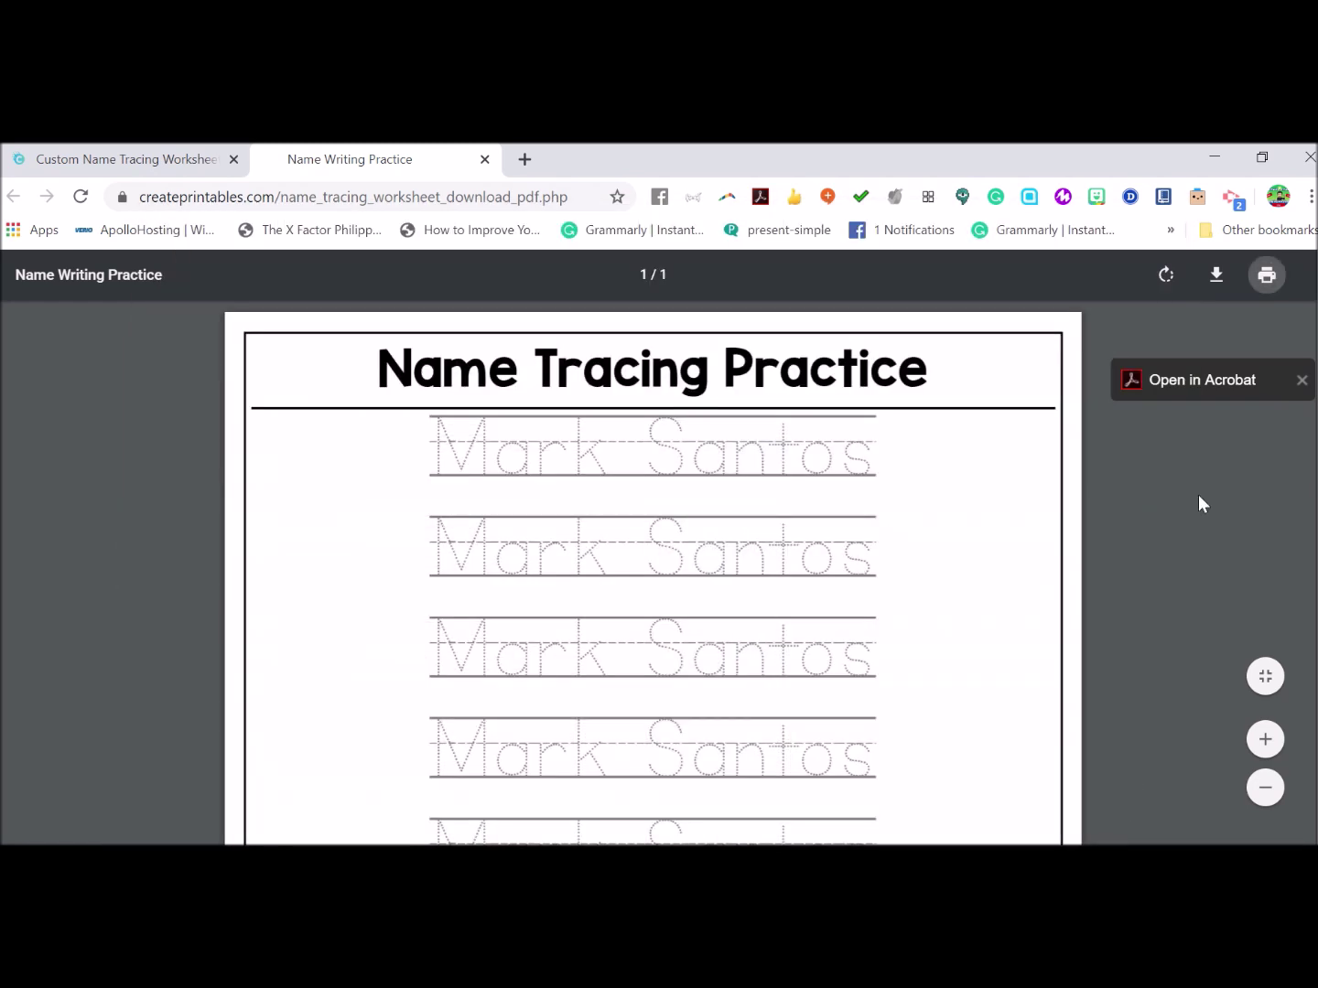
Save the name tracing PDF into the downloads folder and return to the first tab.
{"action": "left_click", "coordinate": [1207, 292]}
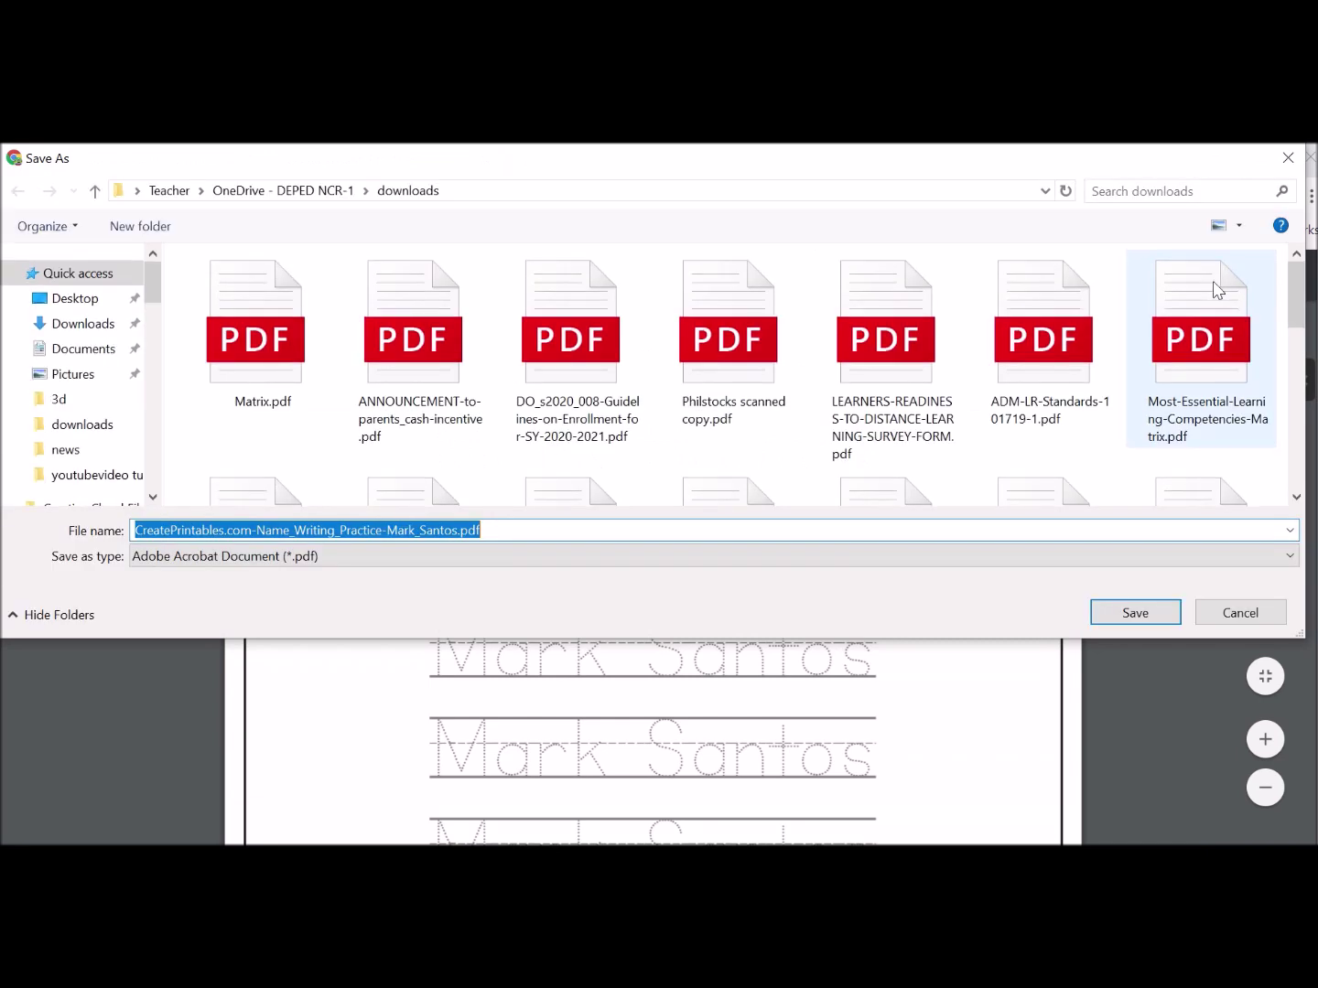
{"action": "left_click", "coordinate": [1141, 614]}
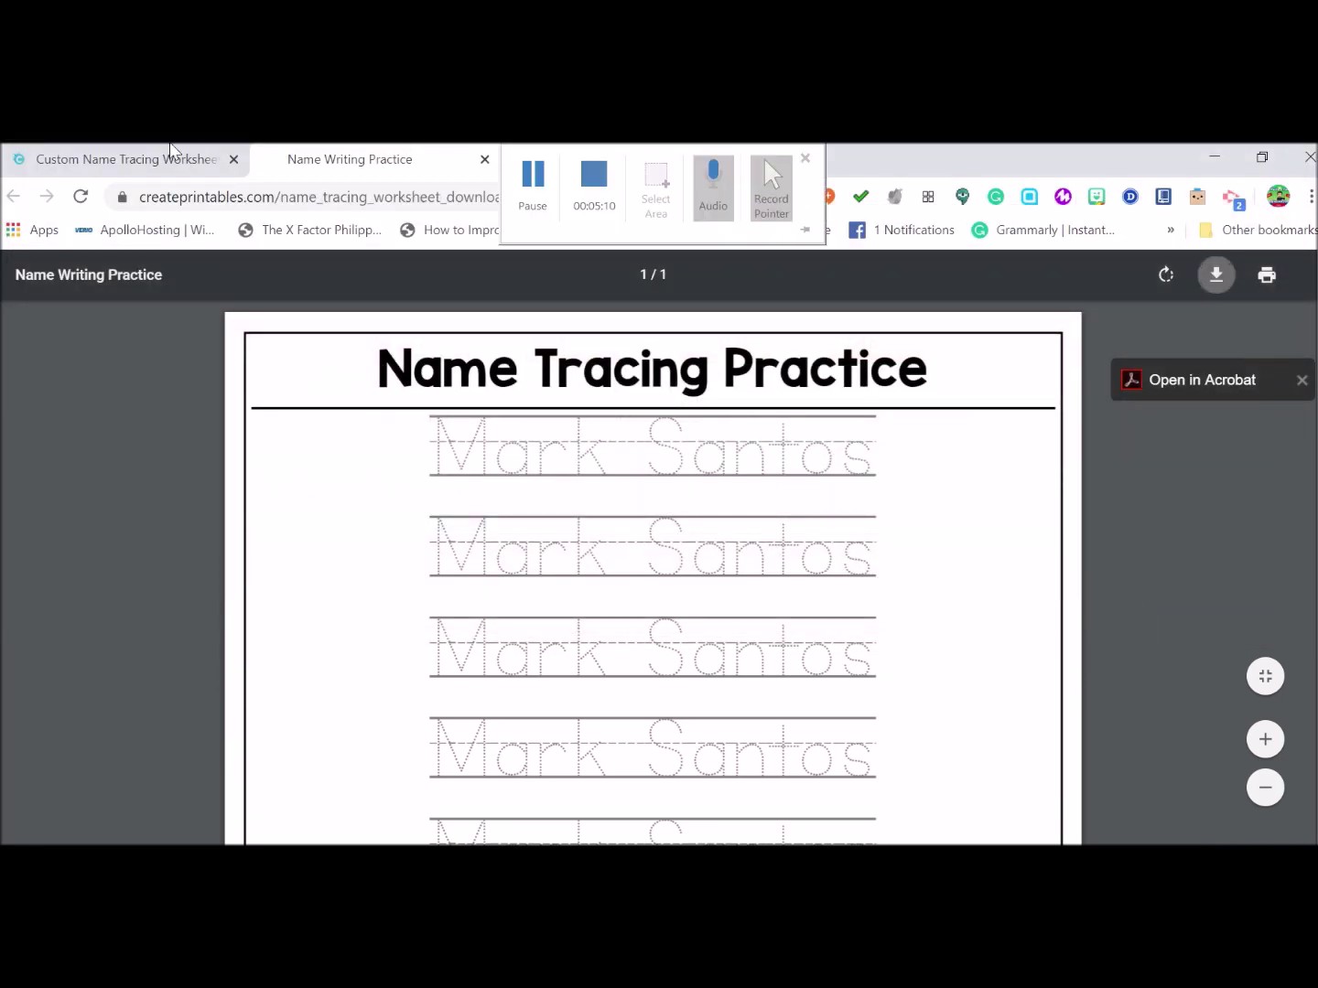
{"action": "left_click", "coordinate": [88, 153]}
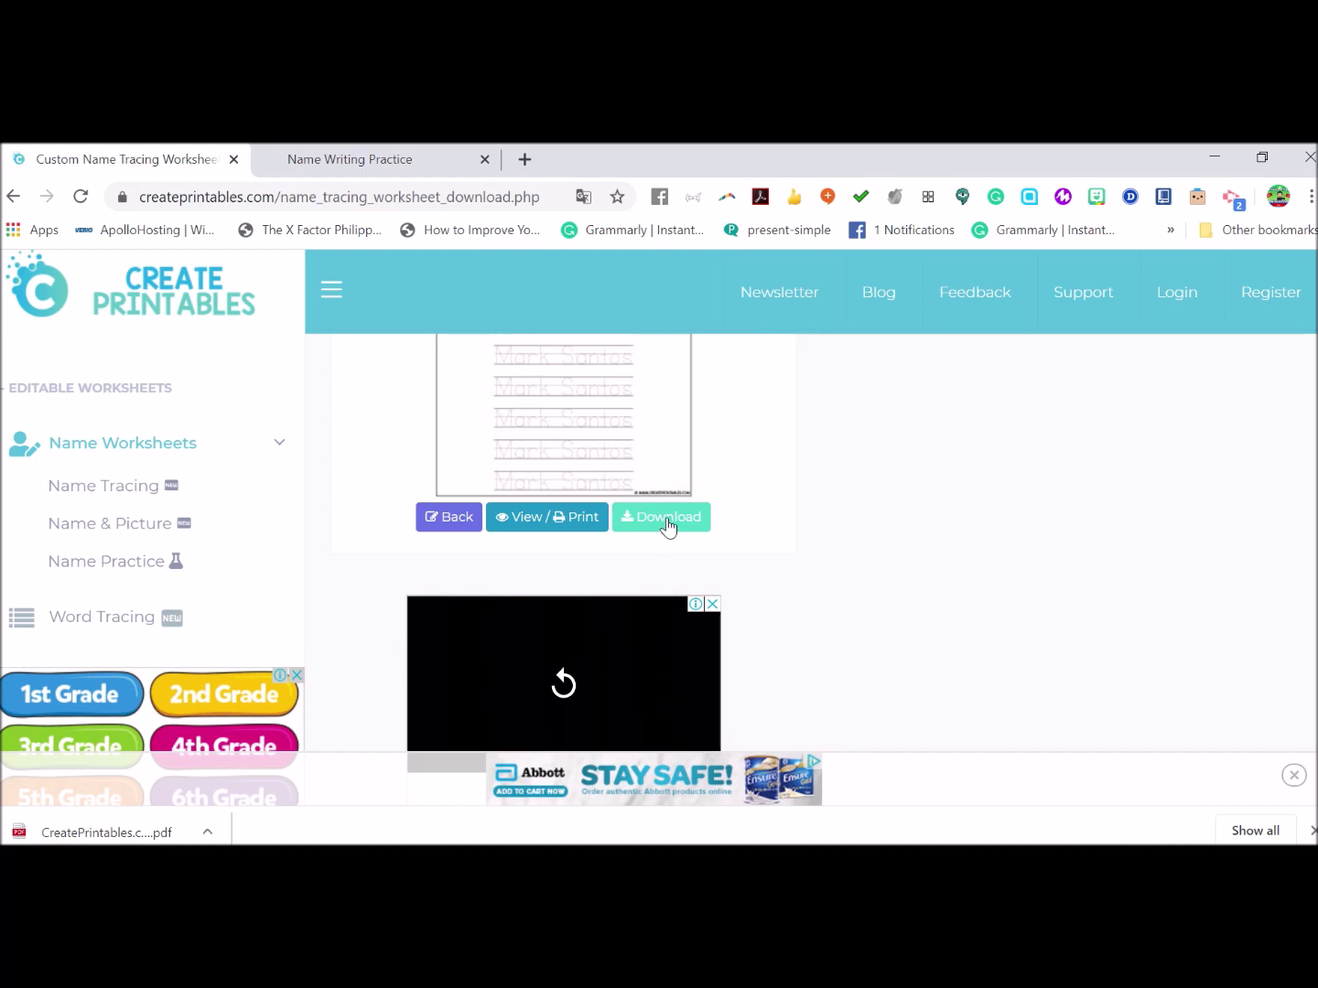
Open the Name & Picture worksheet form from the sidebar.
{"action": "scroll", "coordinate": [732, 508], "scroll_direction": "up", "scroll_amount": 3}
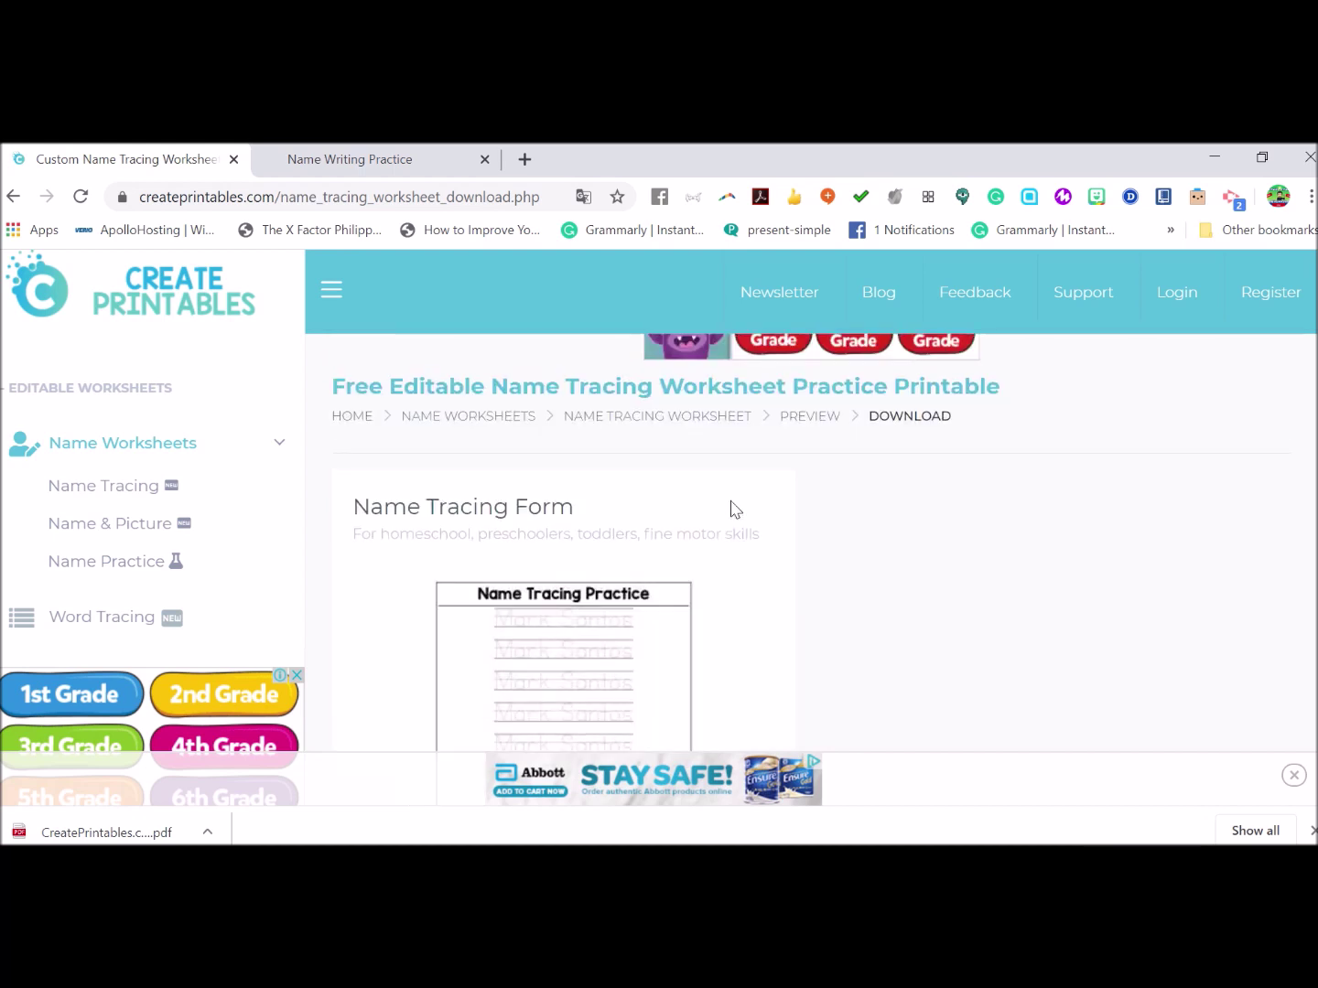
{"action": "scroll", "coordinate": [732, 509], "scroll_direction": "down", "scroll_amount": 1}
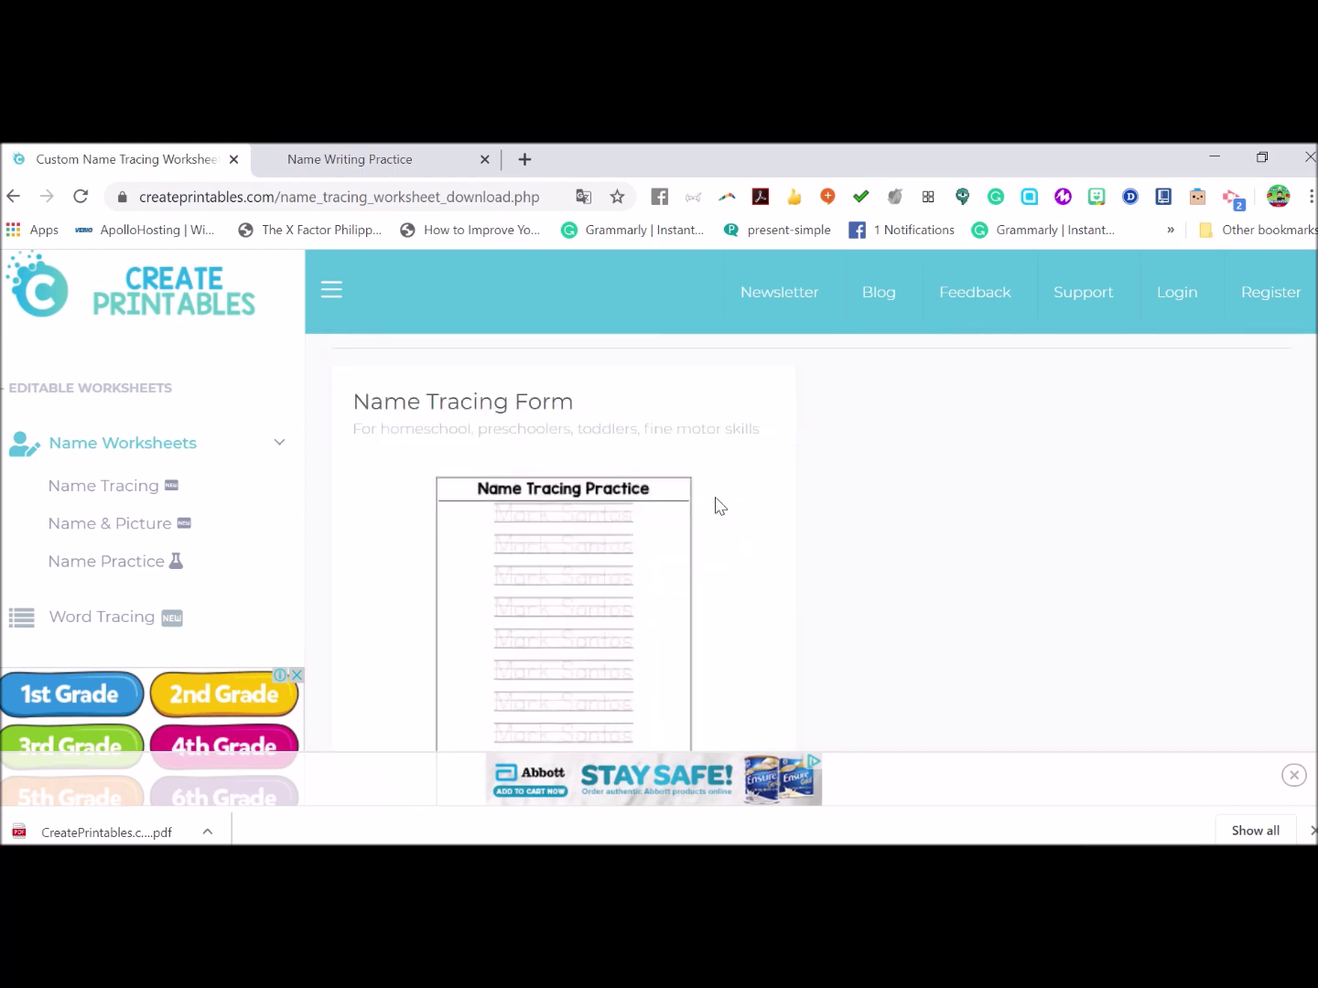
{"action": "left_click", "coordinate": [98, 537]}
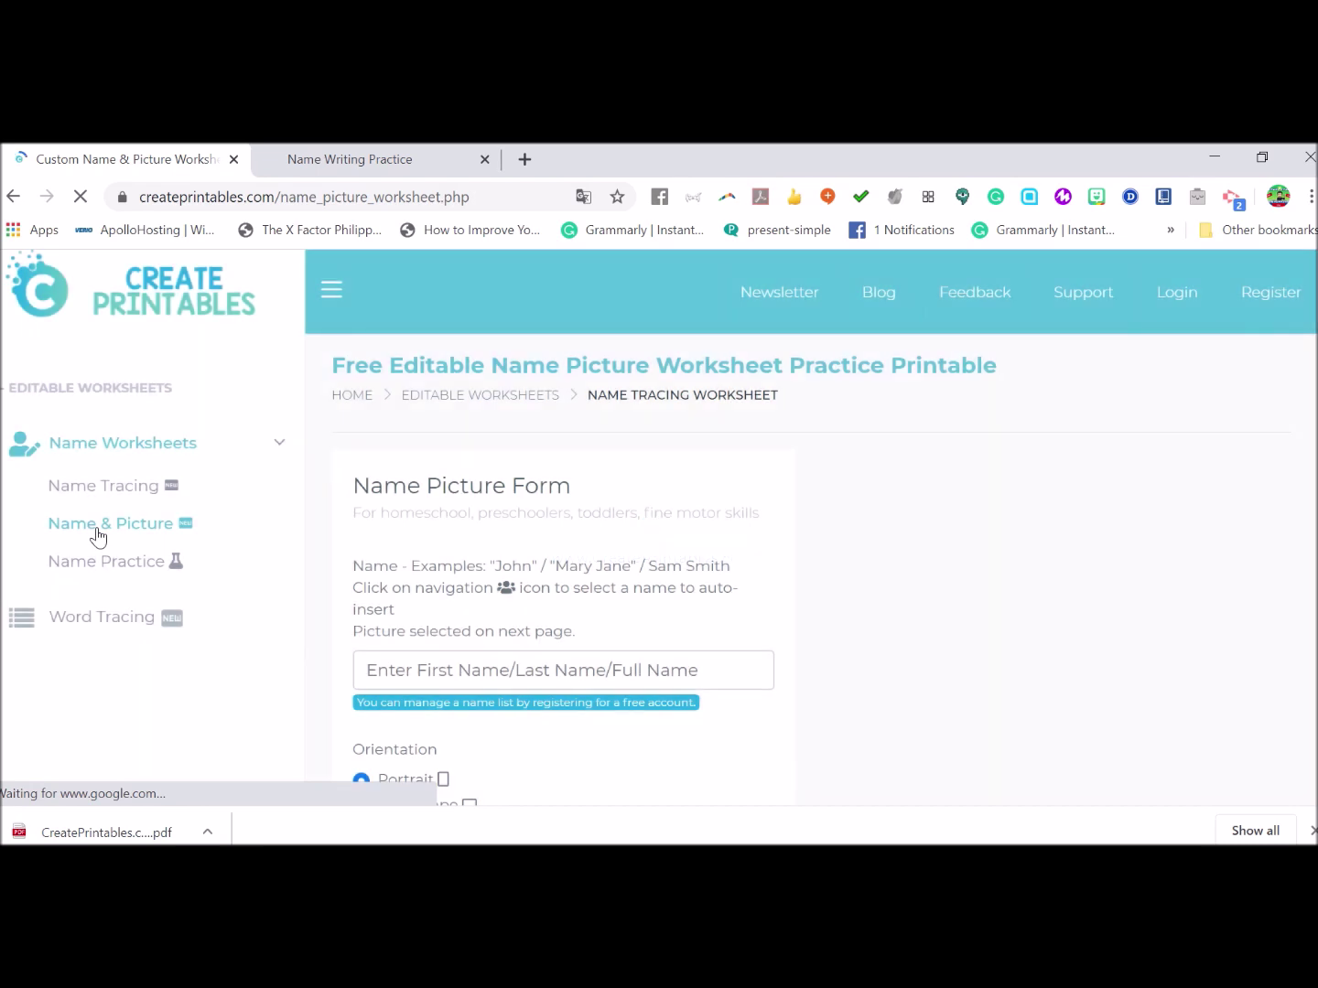
Enter the student's full name in the Name & Picture form.
{"action": "scroll", "coordinate": [421, 488], "scroll_direction": "down", "scroll_amount": 1}
{"action": "scroll", "coordinate": [421, 488], "scroll_direction": "down", "scroll_amount": 1}
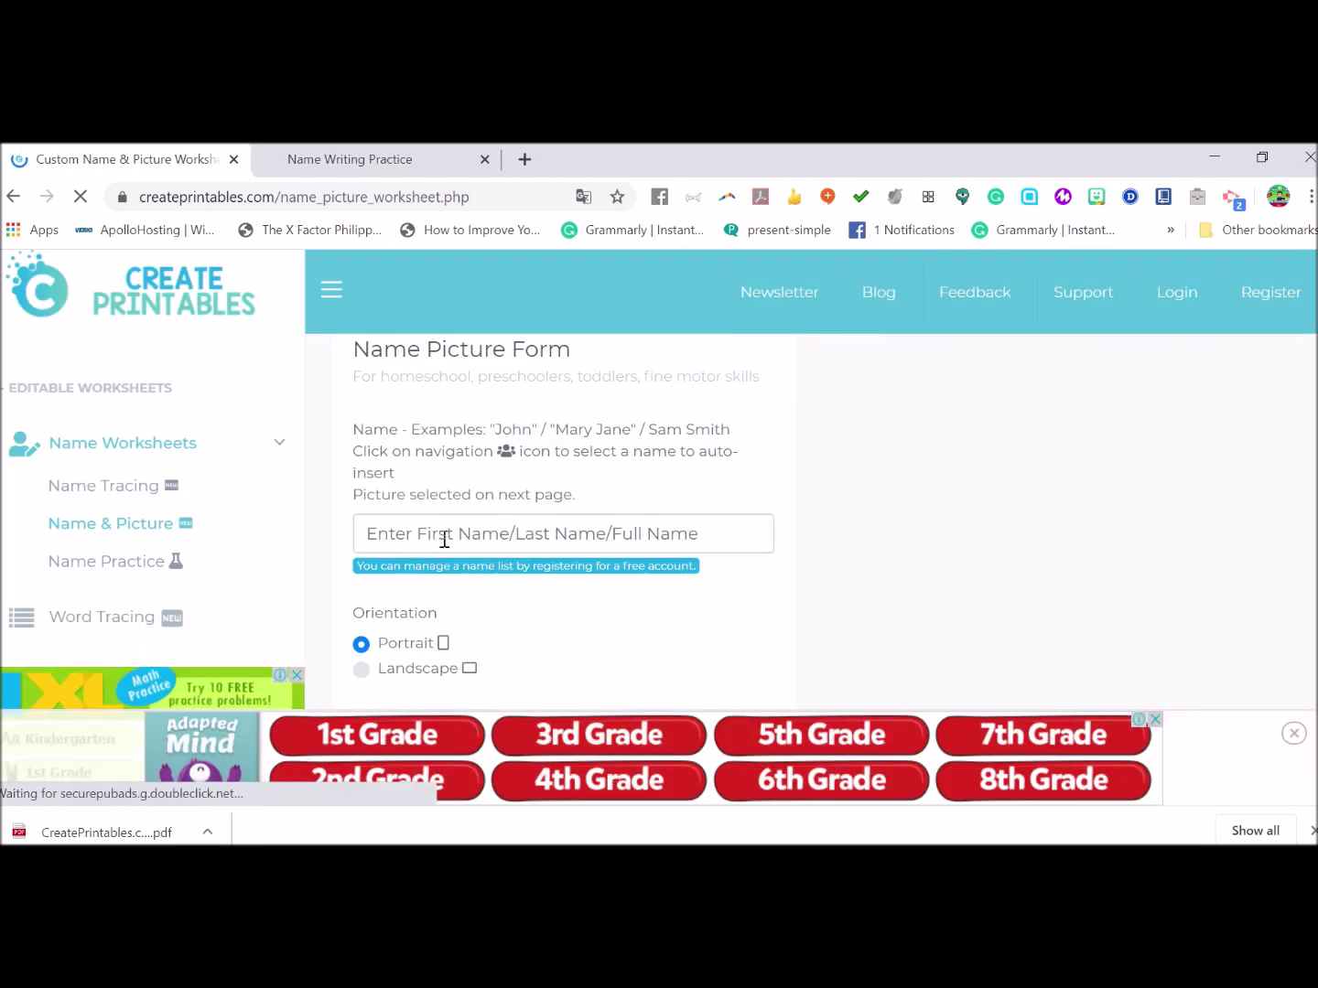
{"action": "left_click", "coordinate": [441, 539]}
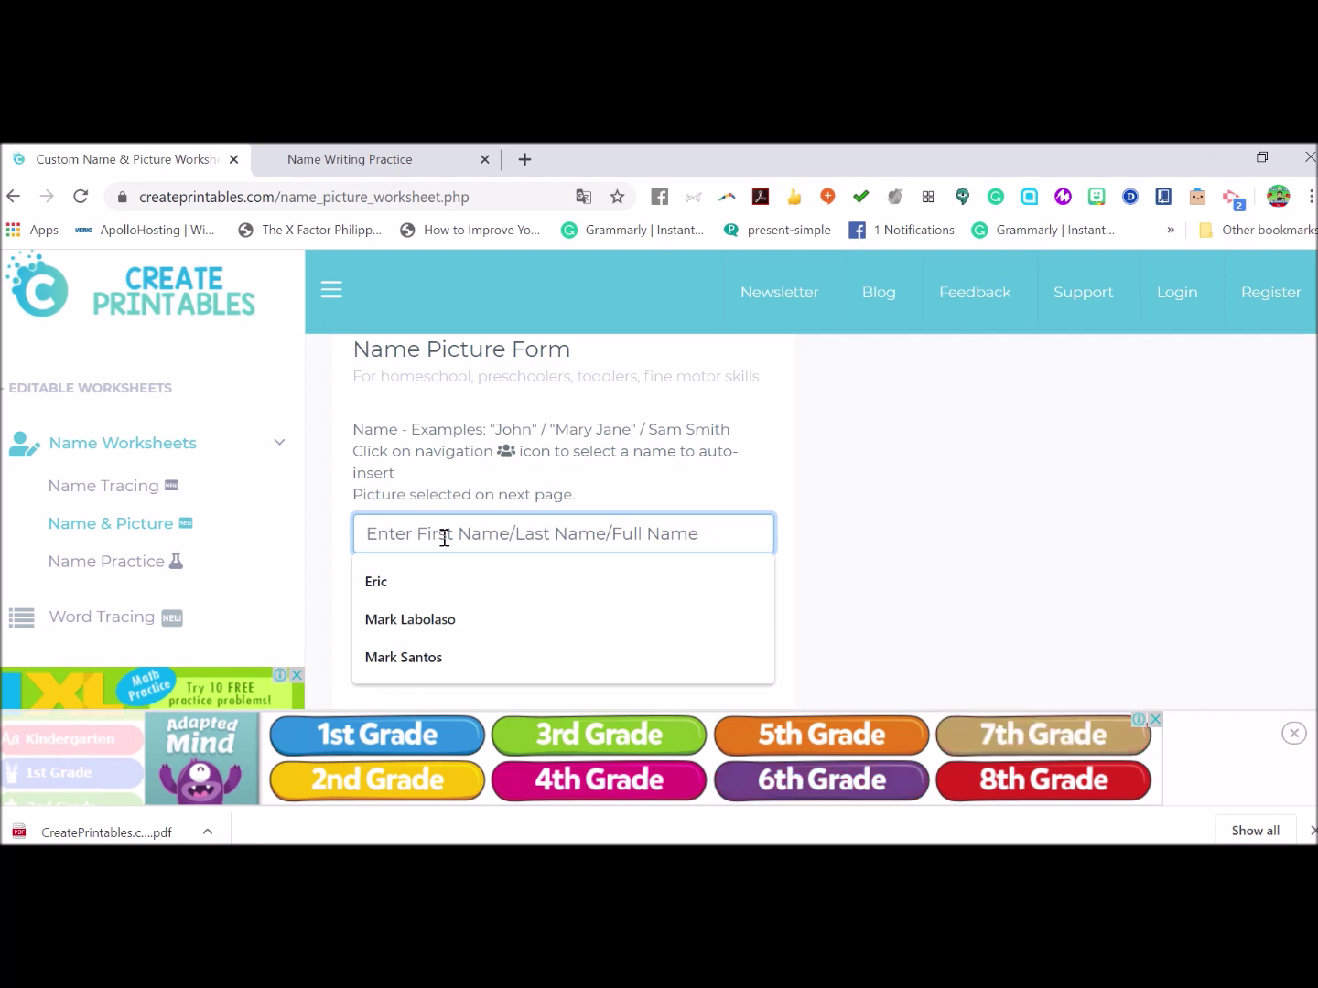
{"action": "type", "text": "ERic"}
{"action": "key", "text": "BackSpace"}
{"action": "key", "text": "BackSpace"}
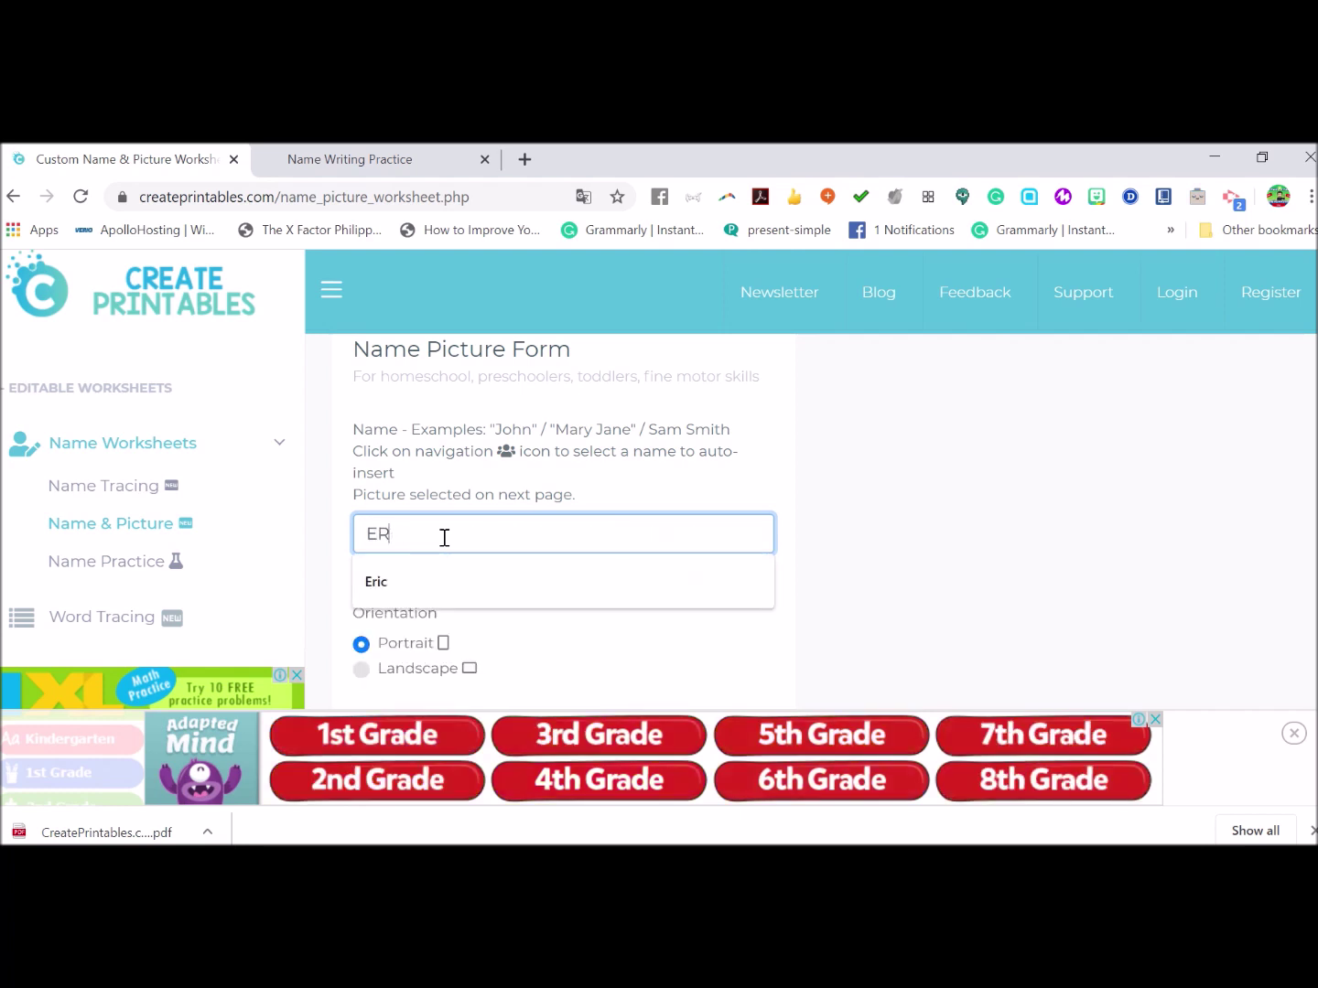
{"action": "key", "text": "BackSpace"}
{"action": "type", "text": "ric"}
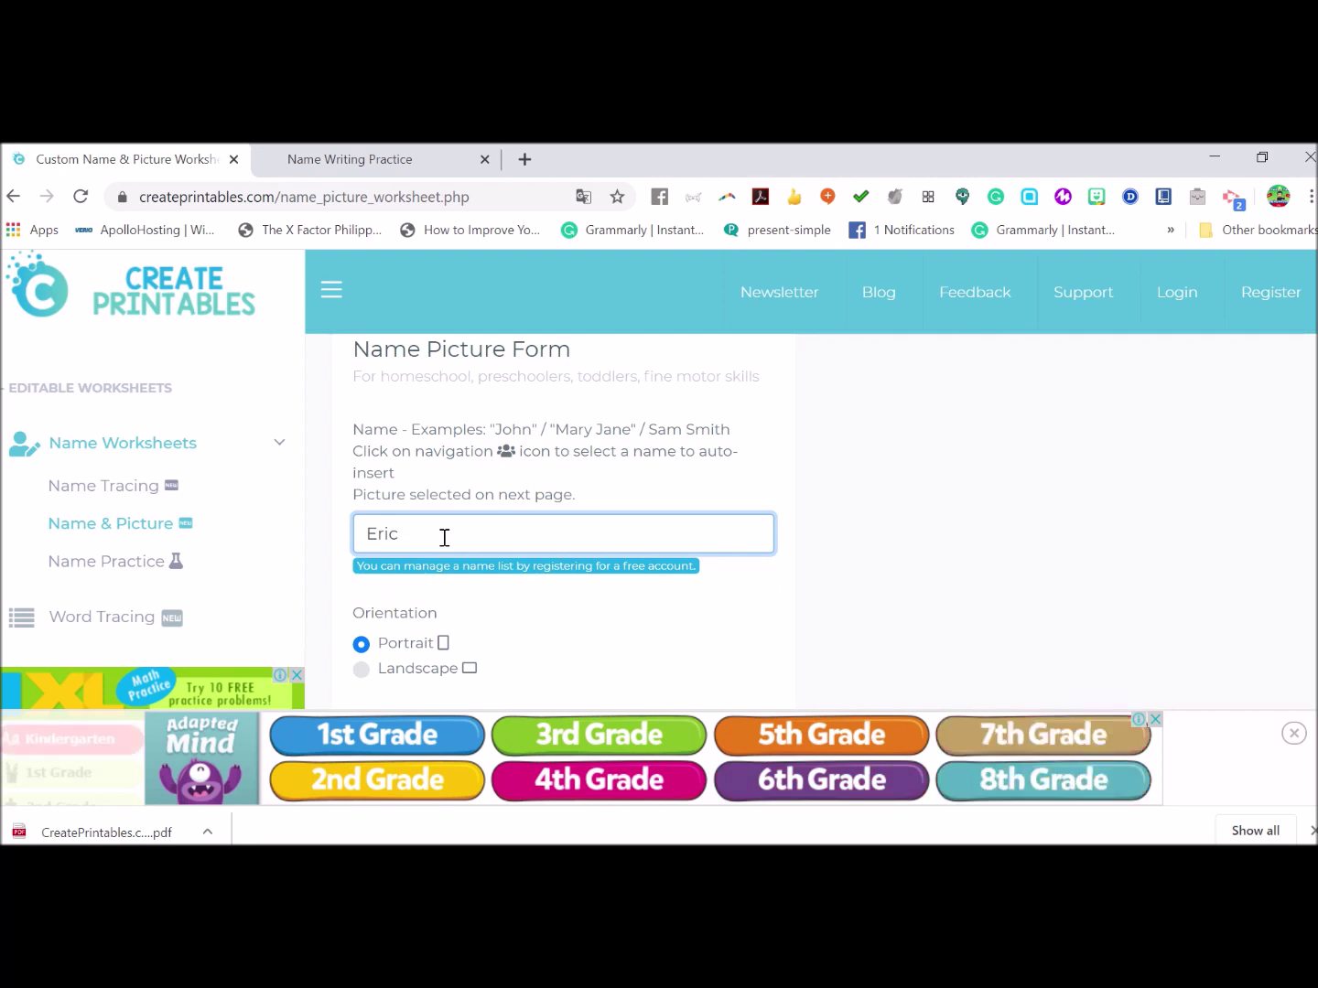
{"action": "type", "text": " Muja"}
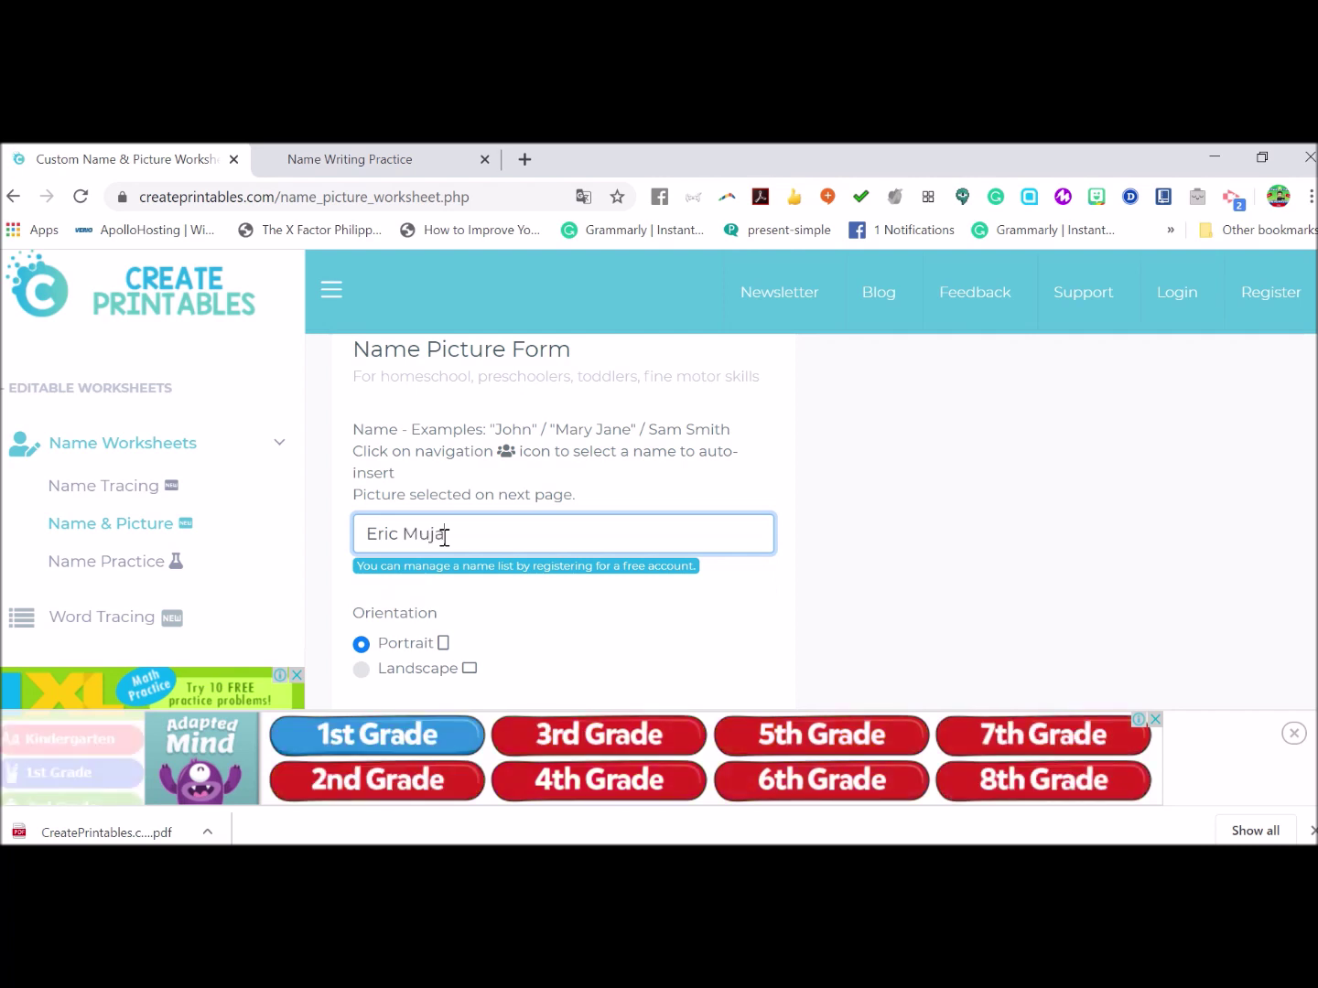
{"action": "type", "text": "r"}
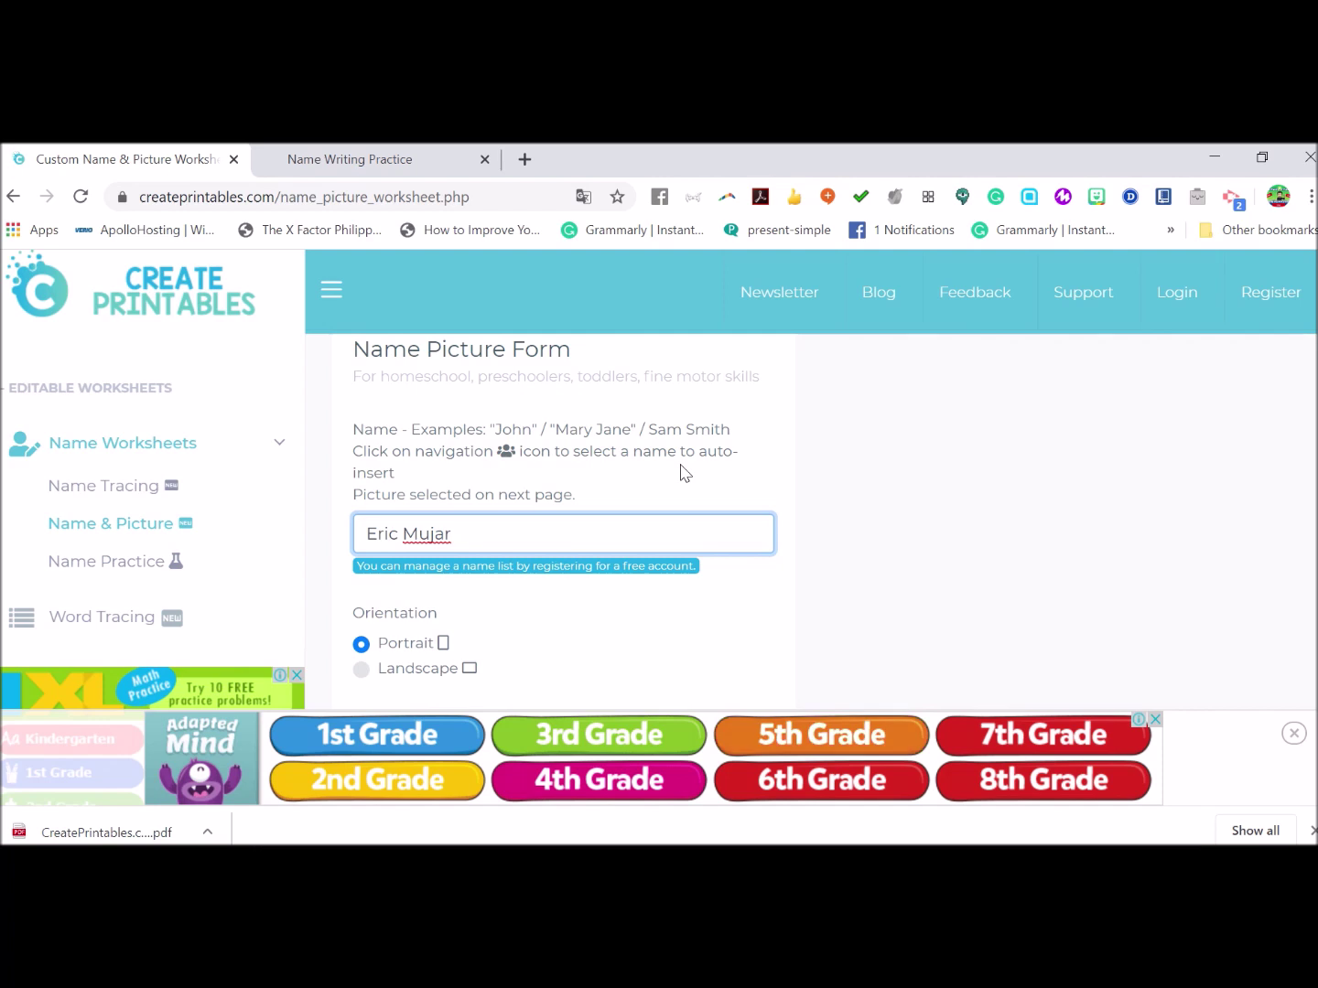
Choose Landscape orientation and A4 paper, then continue to the preview.
{"action": "scroll", "coordinate": [595, 494], "scroll_direction": "down", "scroll_amount": 1}
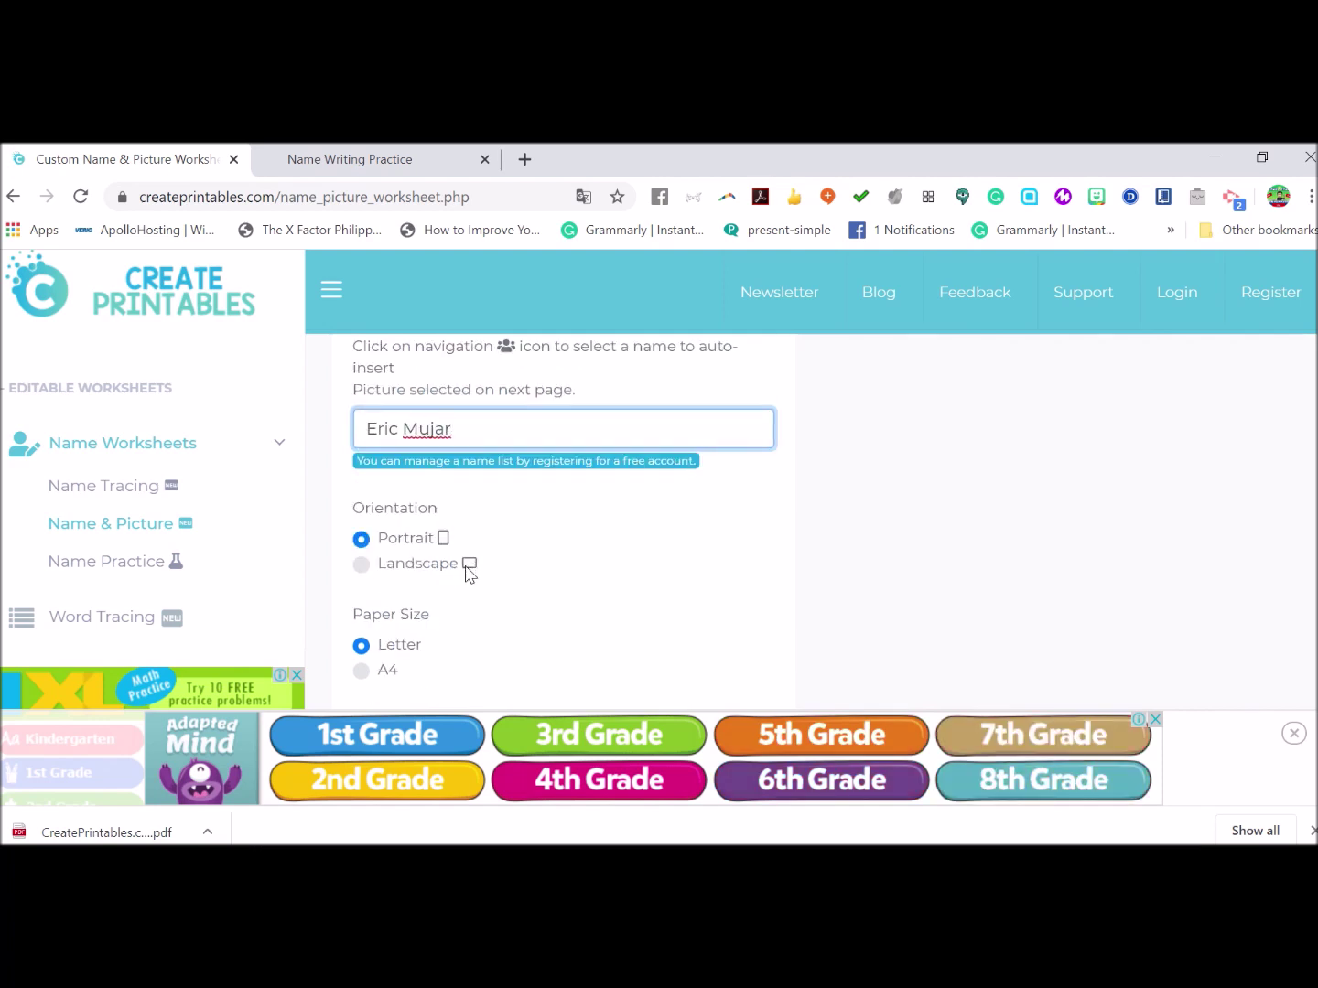
{"action": "left_click", "coordinate": [362, 564]}
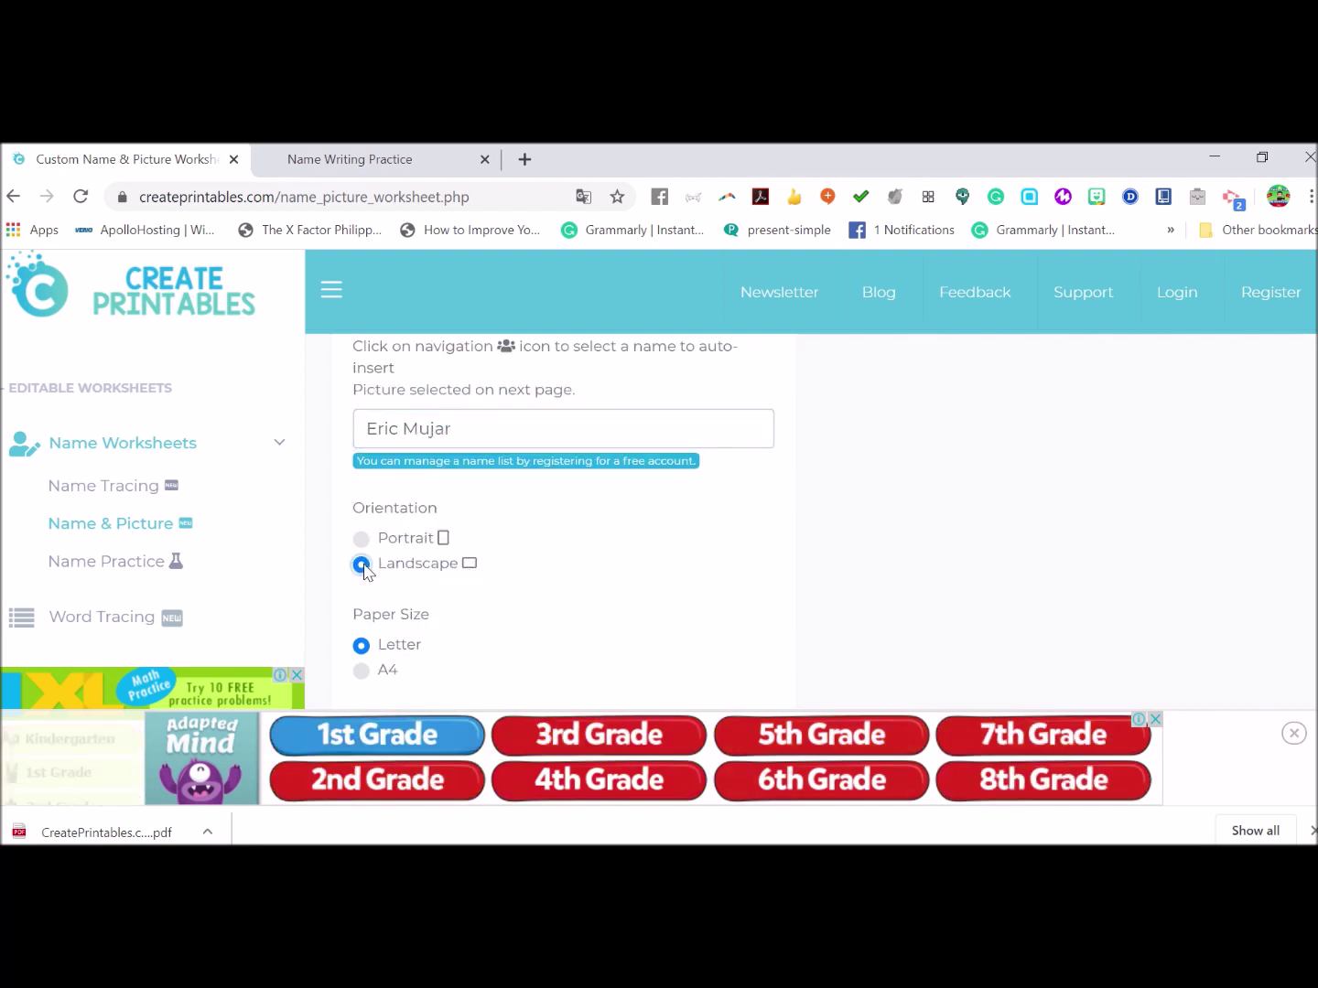
{"action": "left_click", "coordinate": [362, 670]}
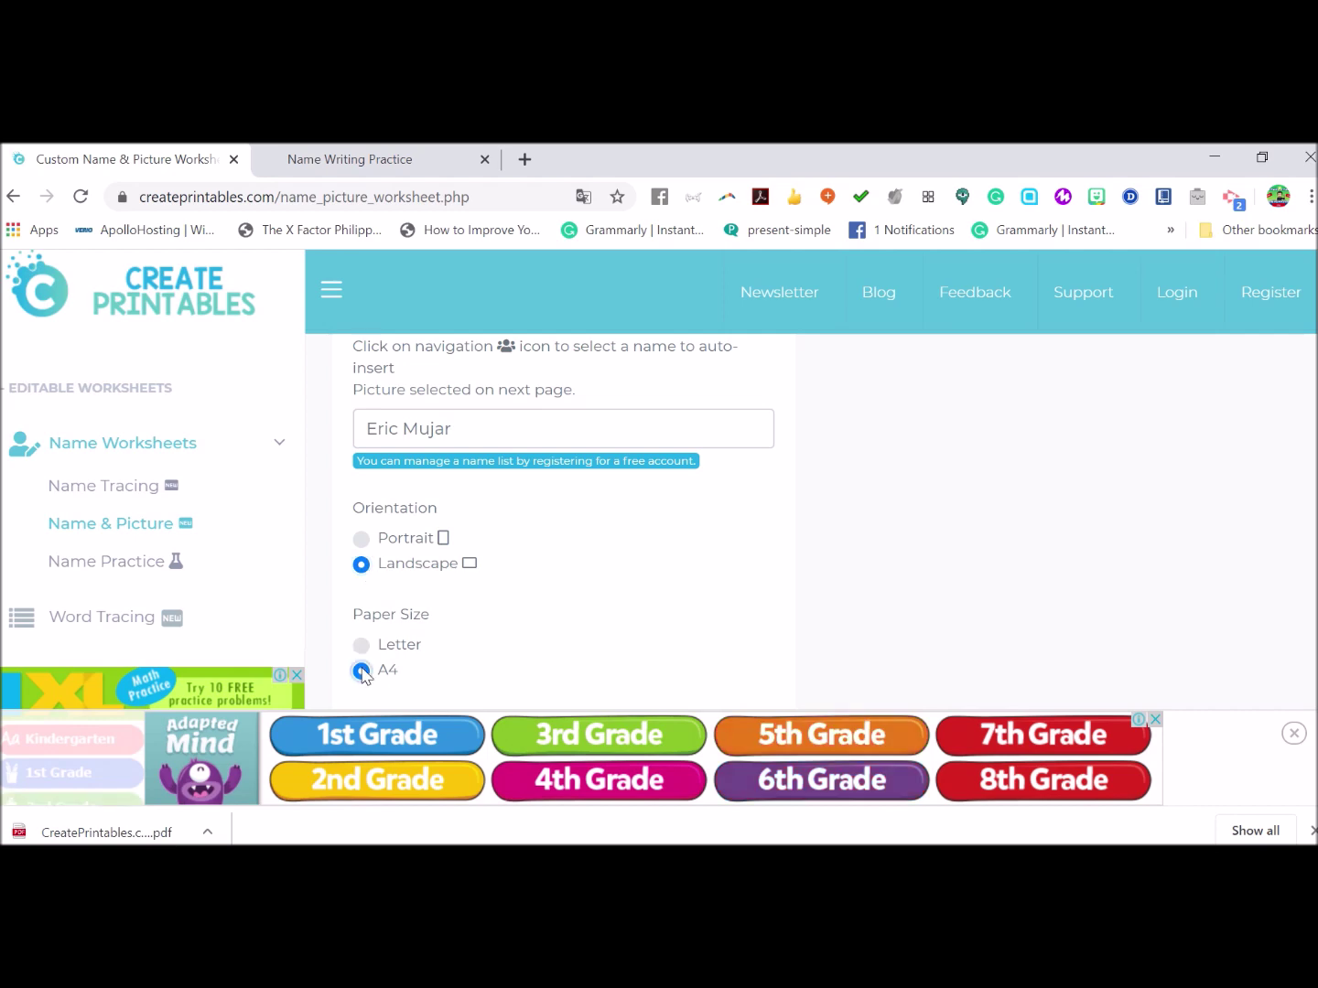
{"action": "scroll", "coordinate": [364, 672], "scroll_direction": "down", "scroll_amount": 1}
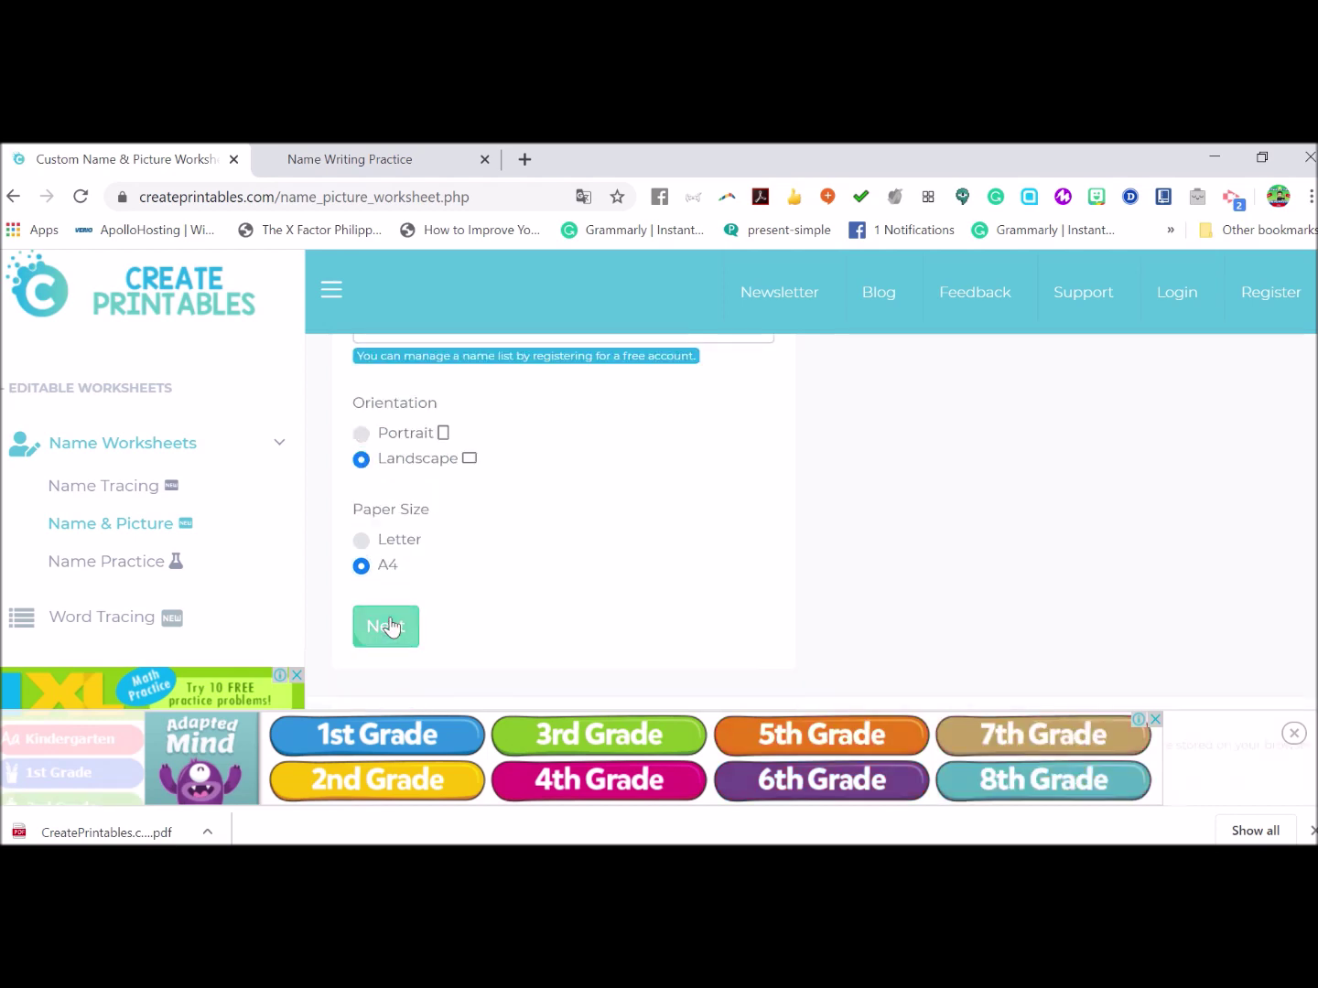
{"action": "left_click", "coordinate": [388, 626]}
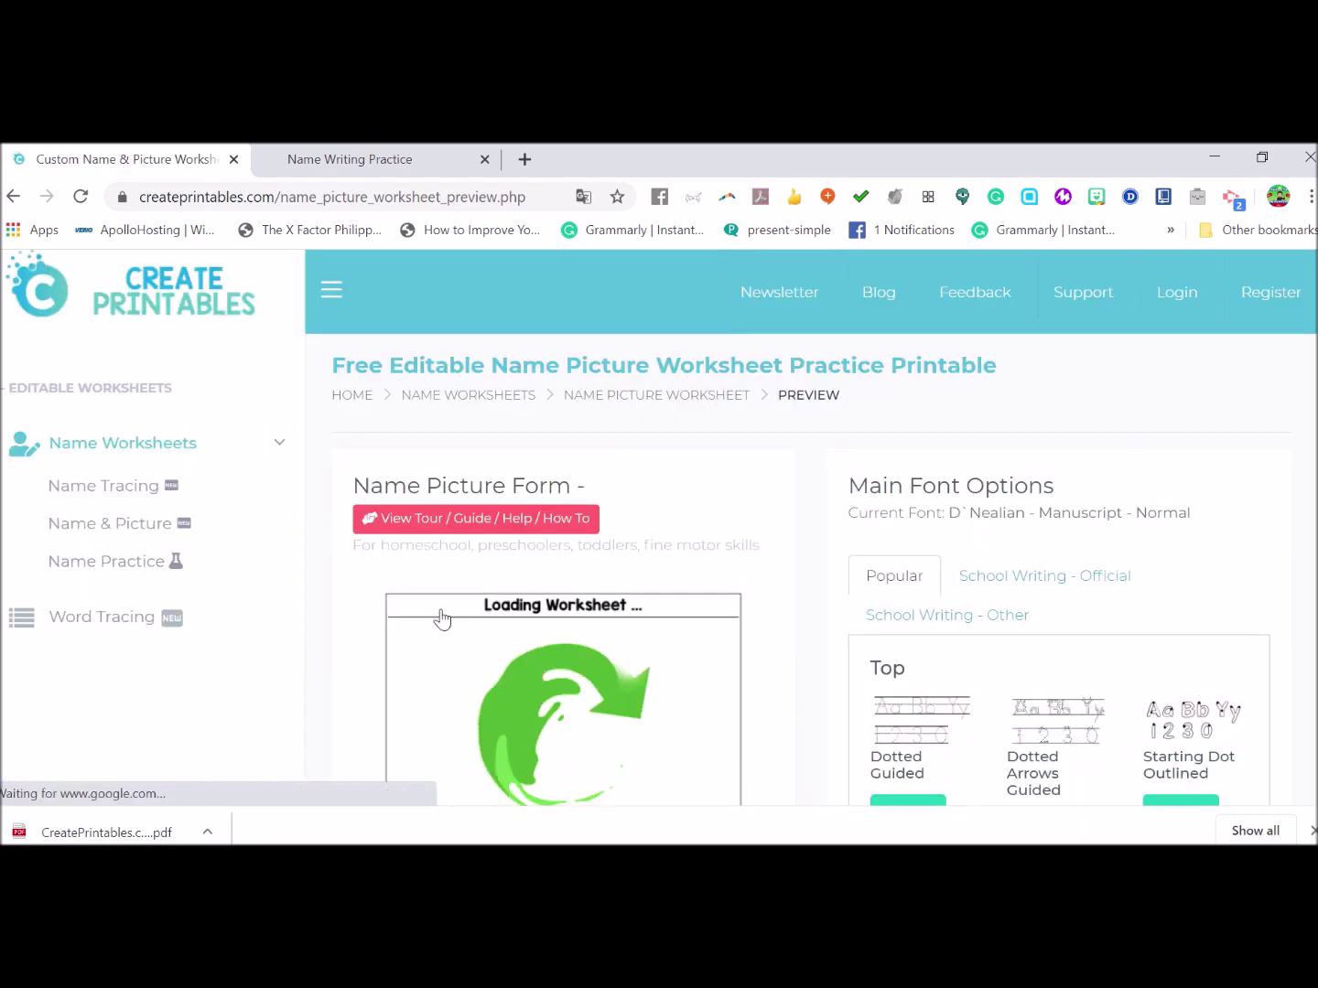
{"action": "scroll", "coordinate": [441, 620], "scroll_direction": "down", "scroll_amount": 2}
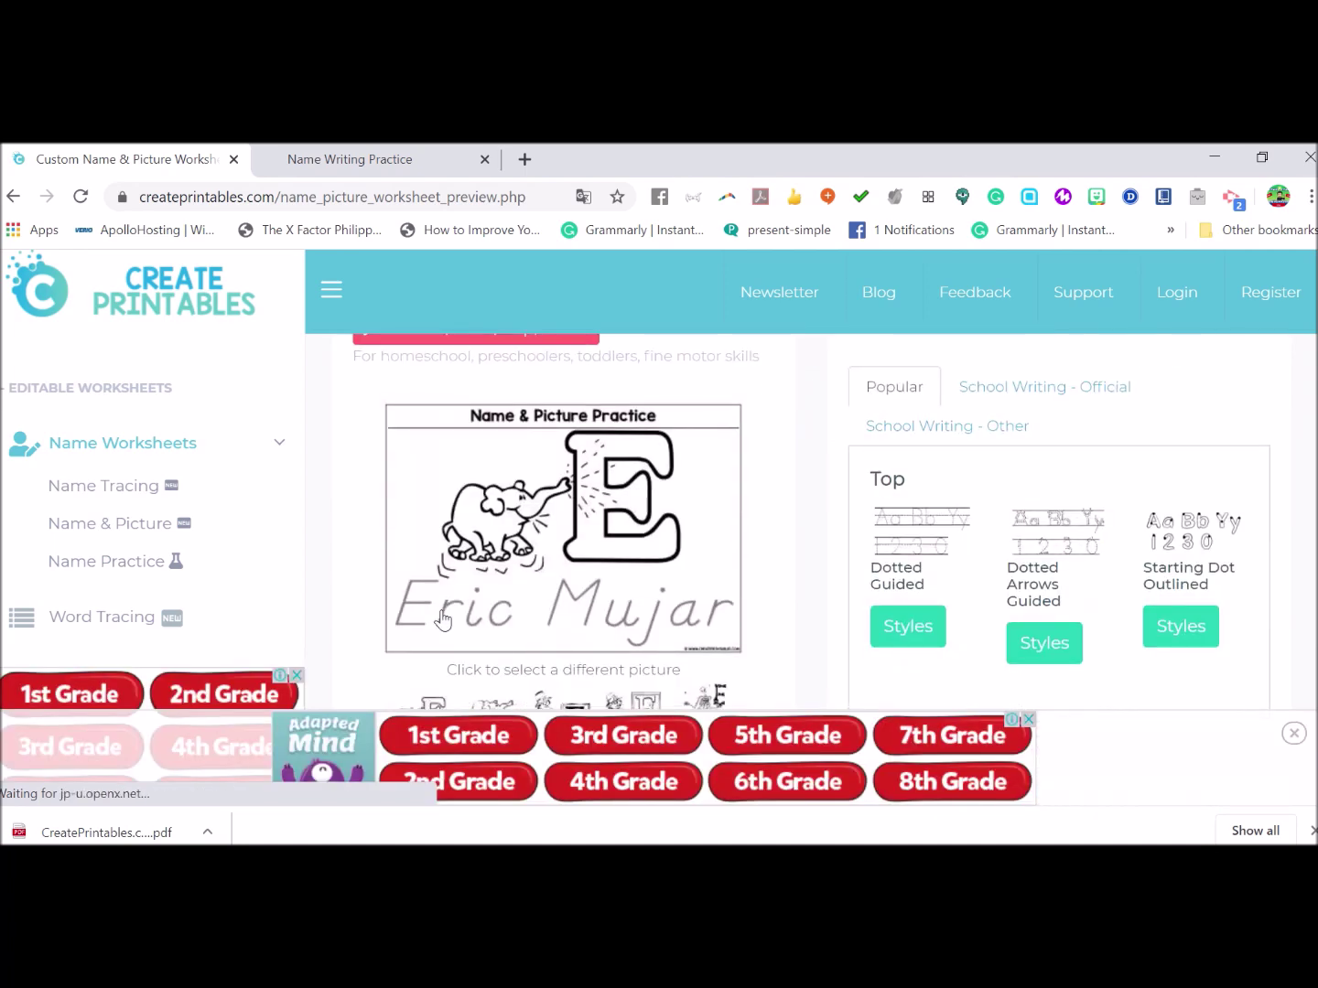
{"action": "scroll", "coordinate": [442, 617], "scroll_direction": "down", "scroll_amount": 1}
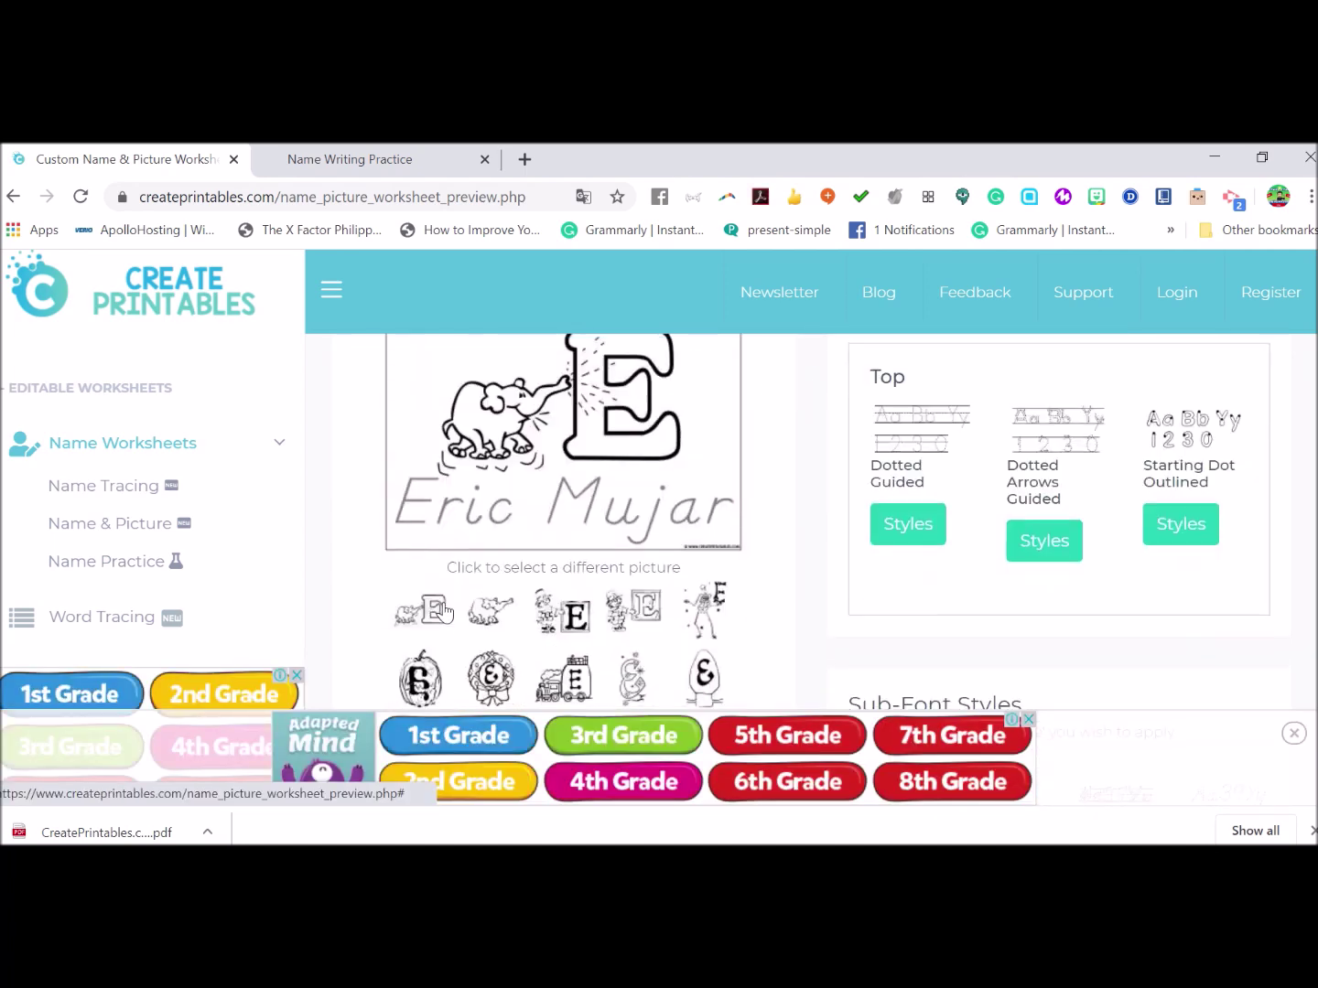
{"action": "scroll", "coordinate": [442, 611], "scroll_direction": "down", "scroll_amount": 1}
{"action": "left_click", "coordinate": [441, 612]}
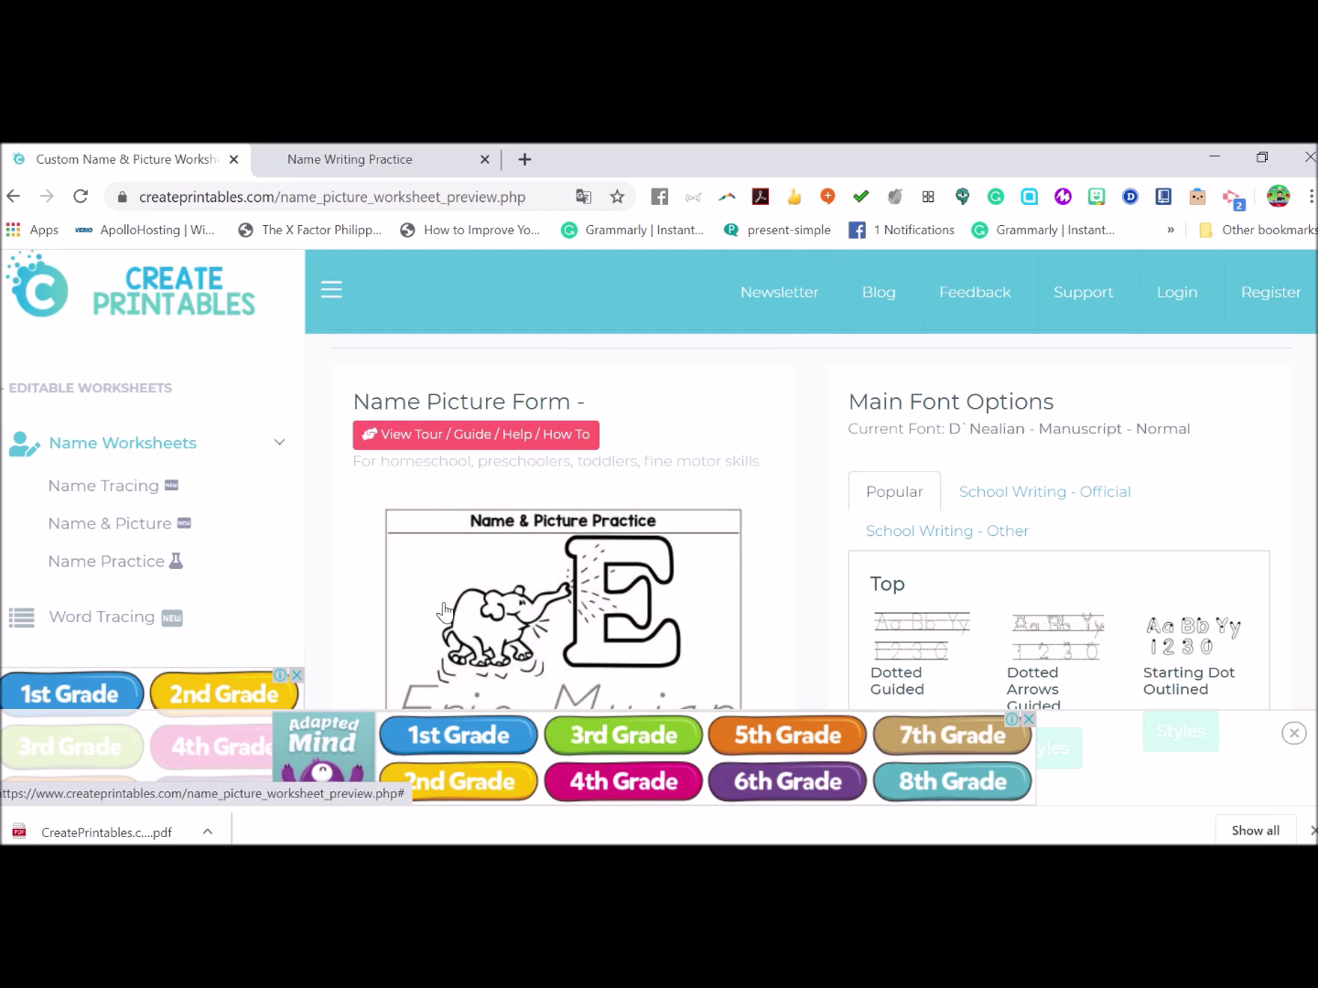
{"action": "scroll", "coordinate": [533, 563], "scroll_direction": "down", "scroll_amount": 1}
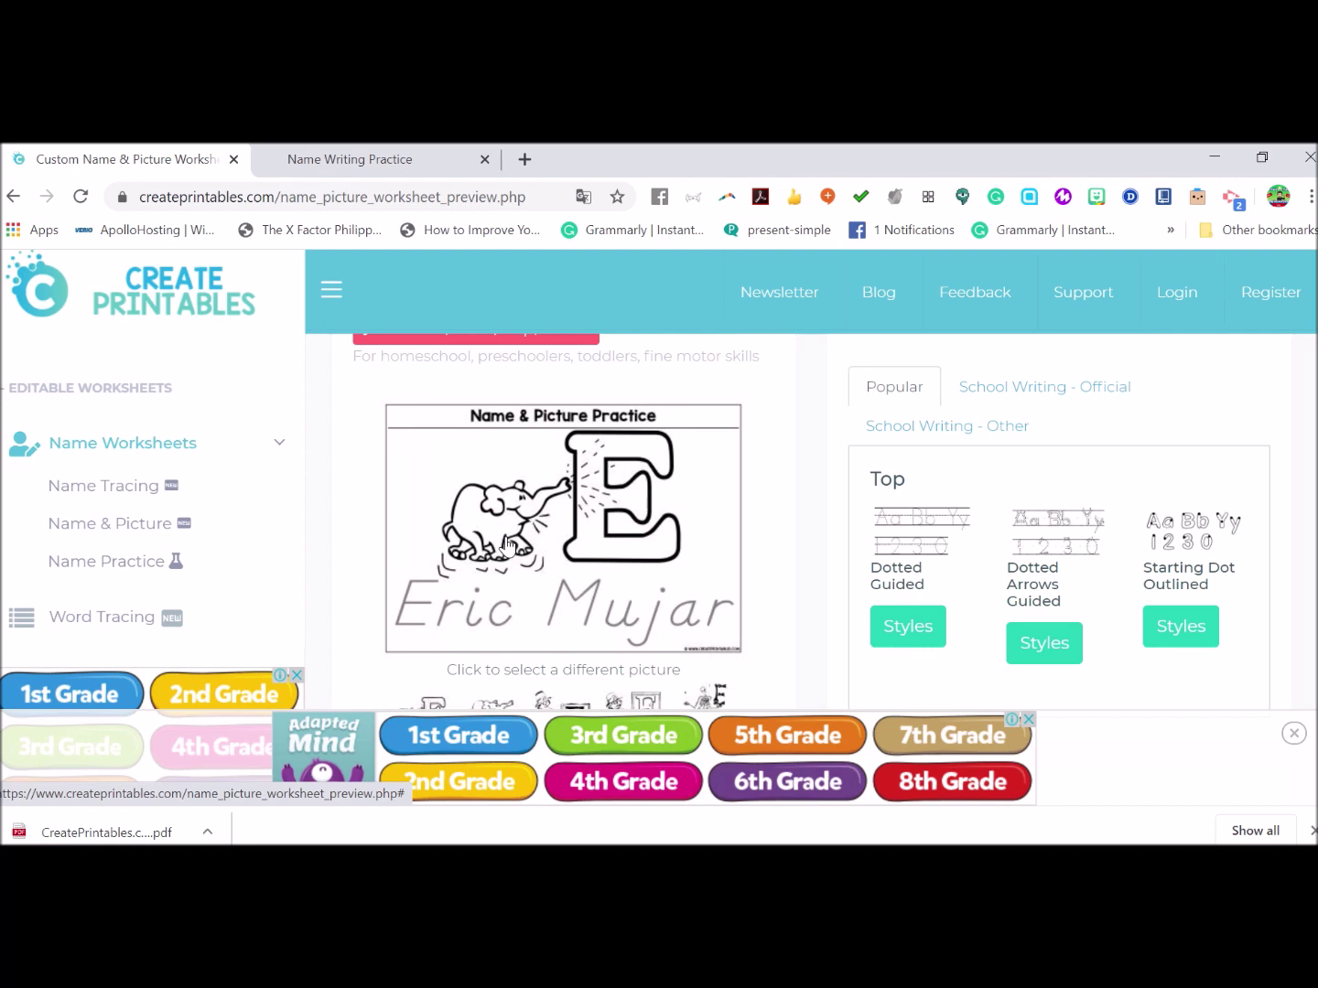
{"action": "scroll", "coordinate": [507, 548], "scroll_direction": "down", "scroll_amount": 2}
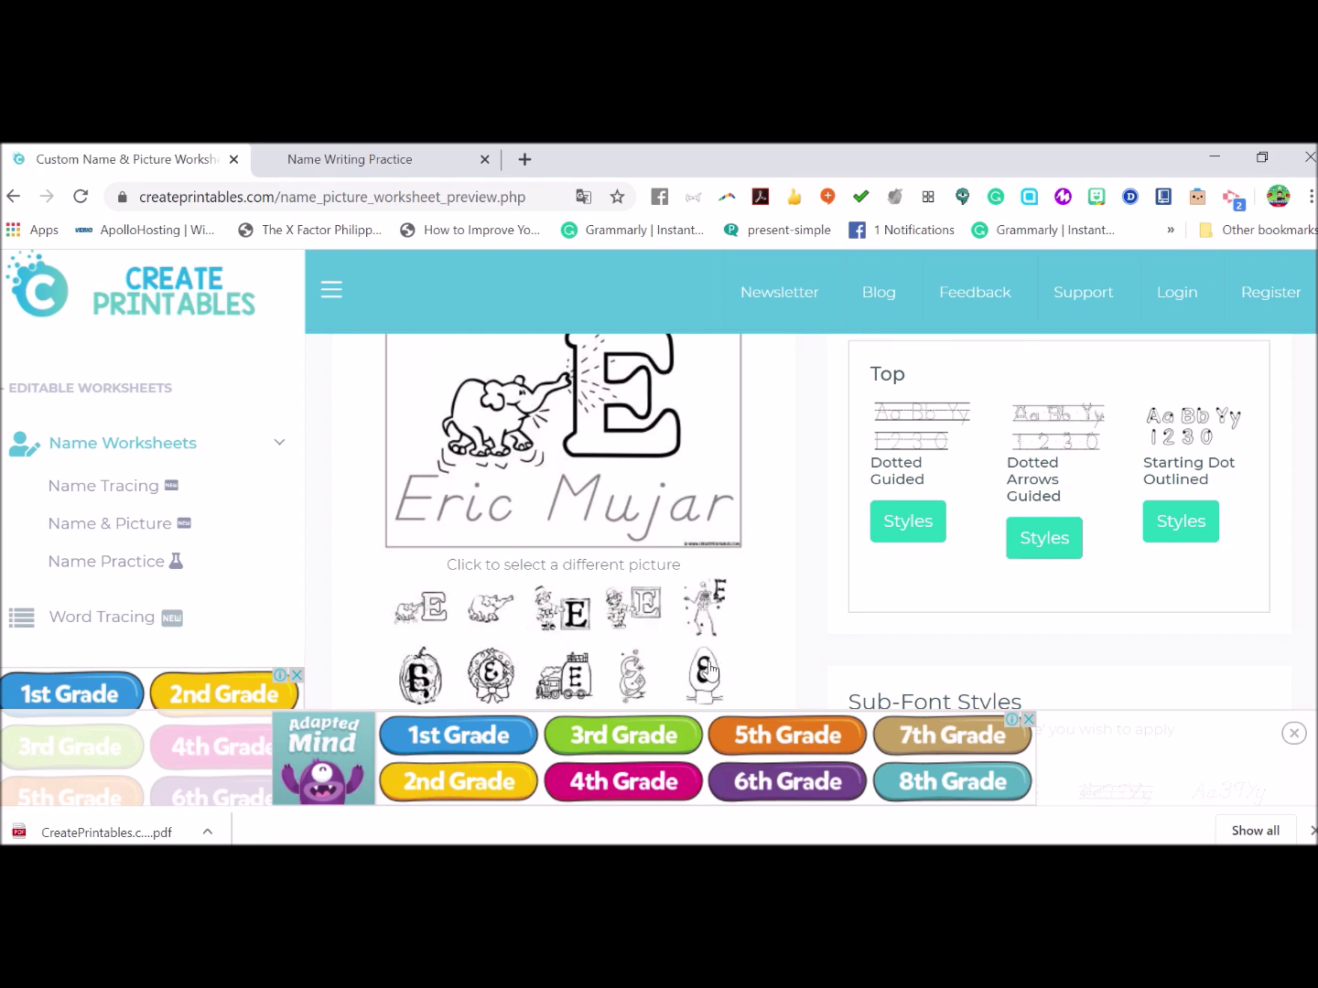
{"action": "left_click", "coordinate": [422, 679]}
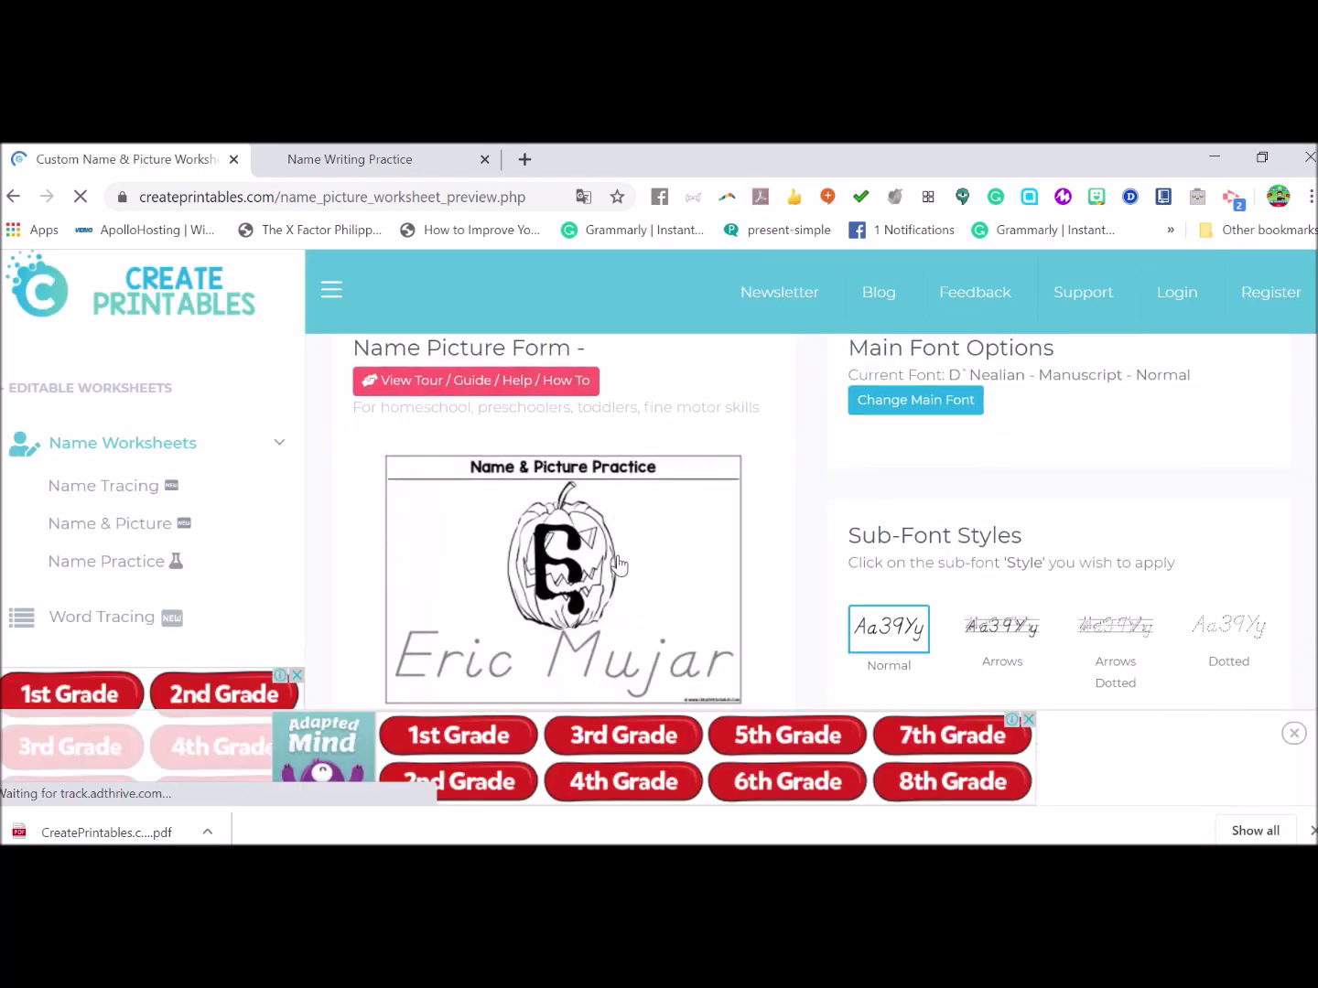
{"action": "scroll", "coordinate": [621, 558], "scroll_direction": "down", "scroll_amount": 1}
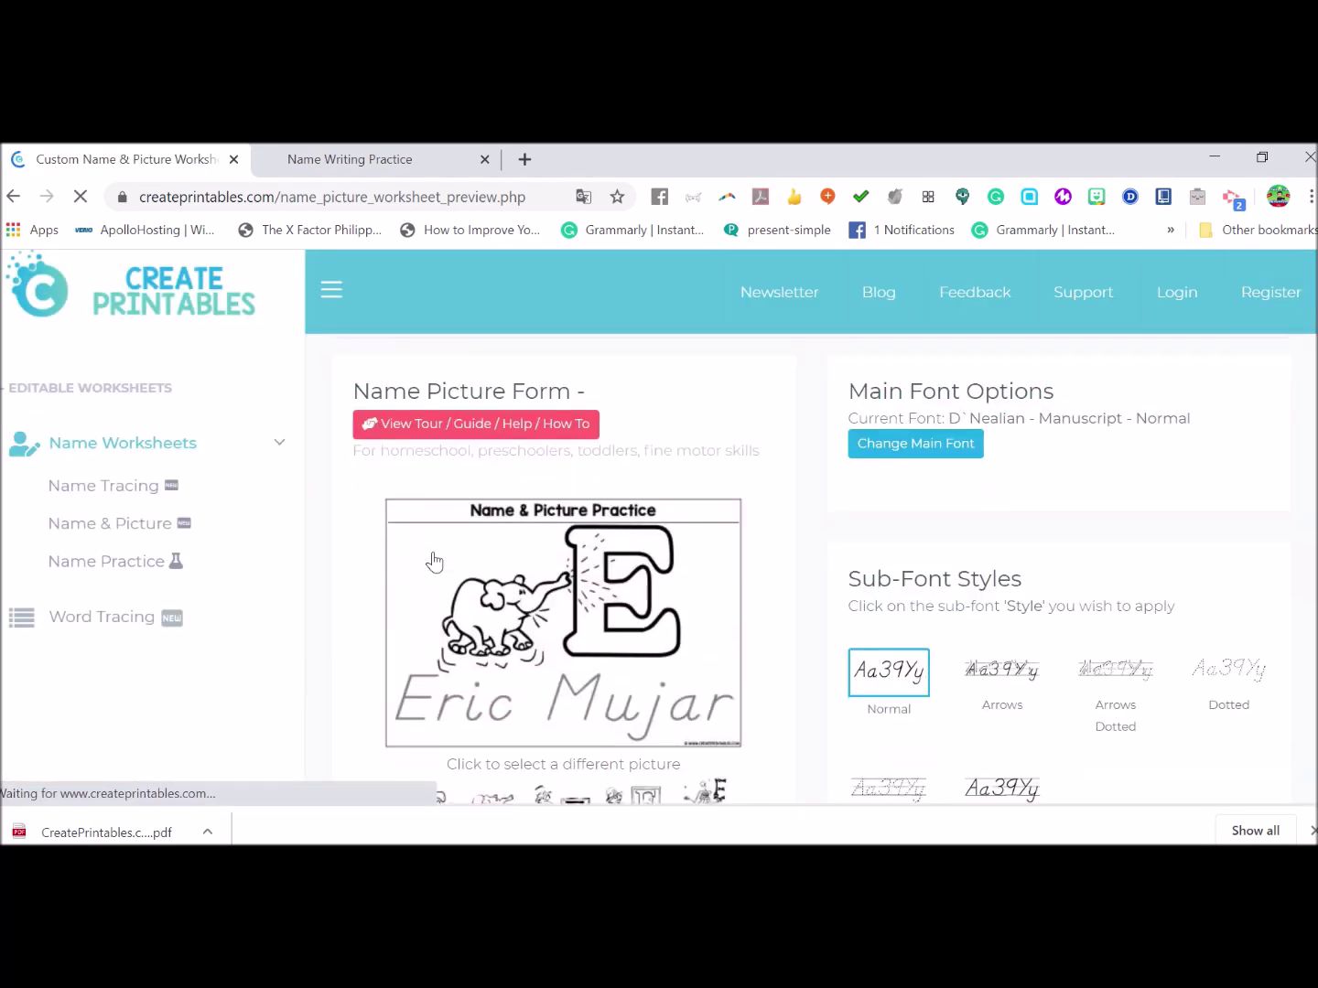
{"action": "scroll", "coordinate": [435, 561], "scroll_direction": "down", "scroll_amount": 1}
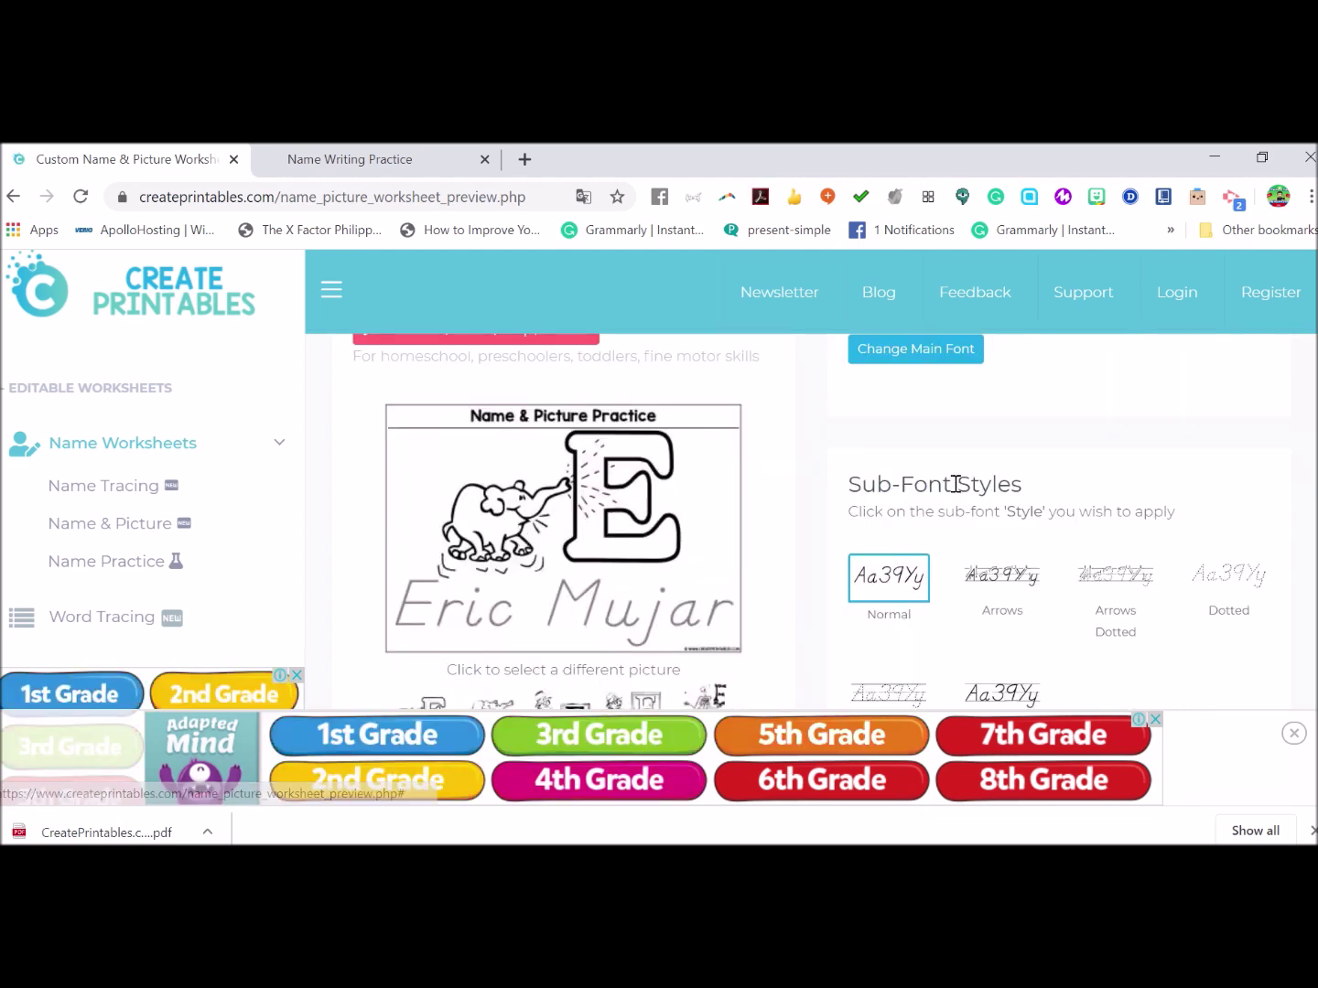
{"action": "scroll", "coordinate": [955, 484], "scroll_direction": "down", "scroll_amount": 1}
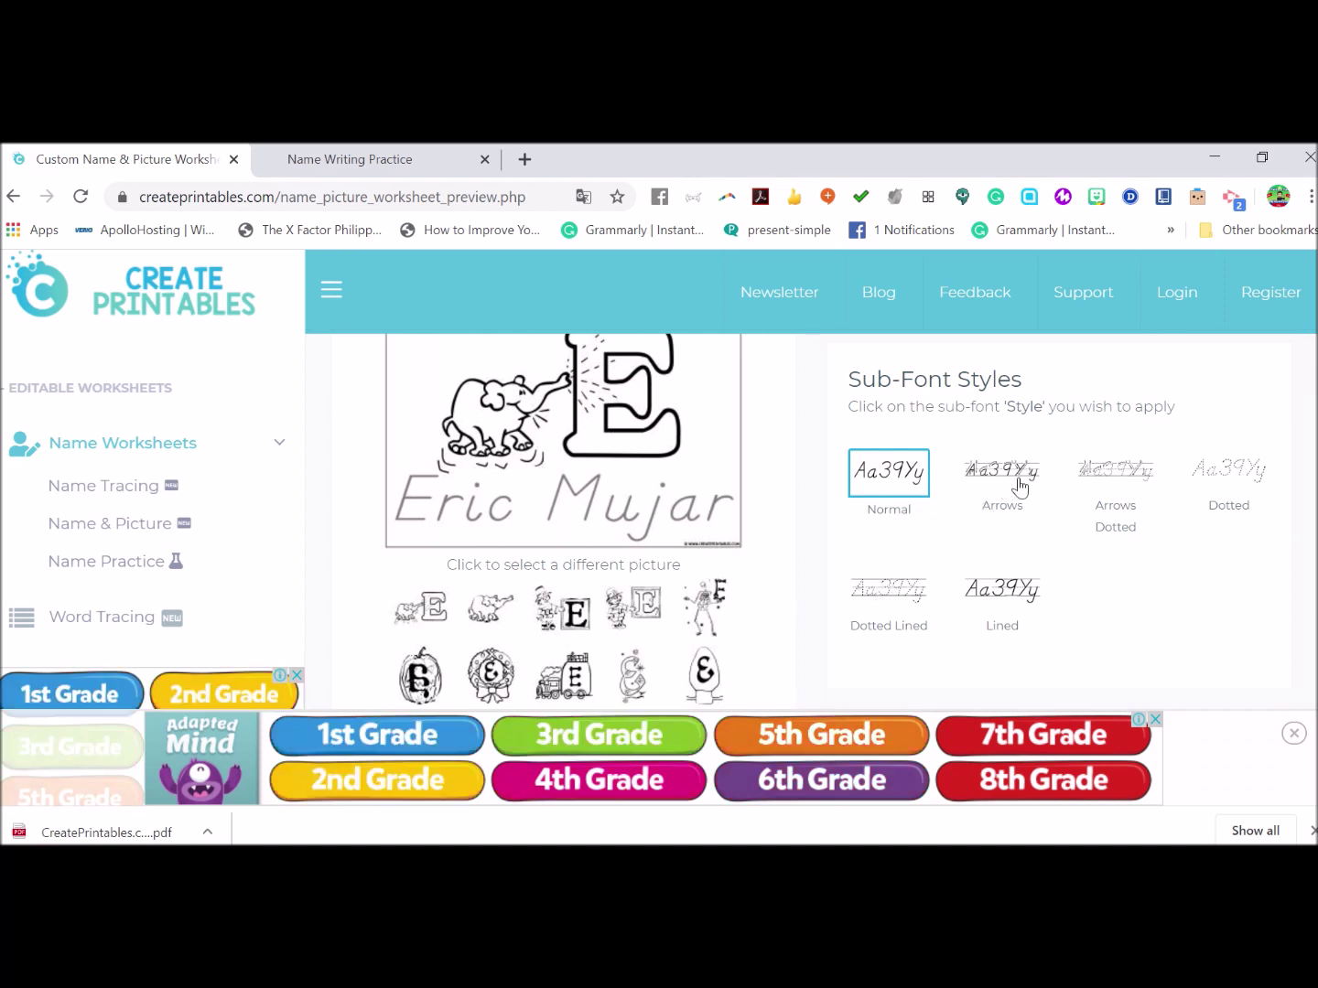
{"action": "left_click", "coordinate": [1126, 494]}
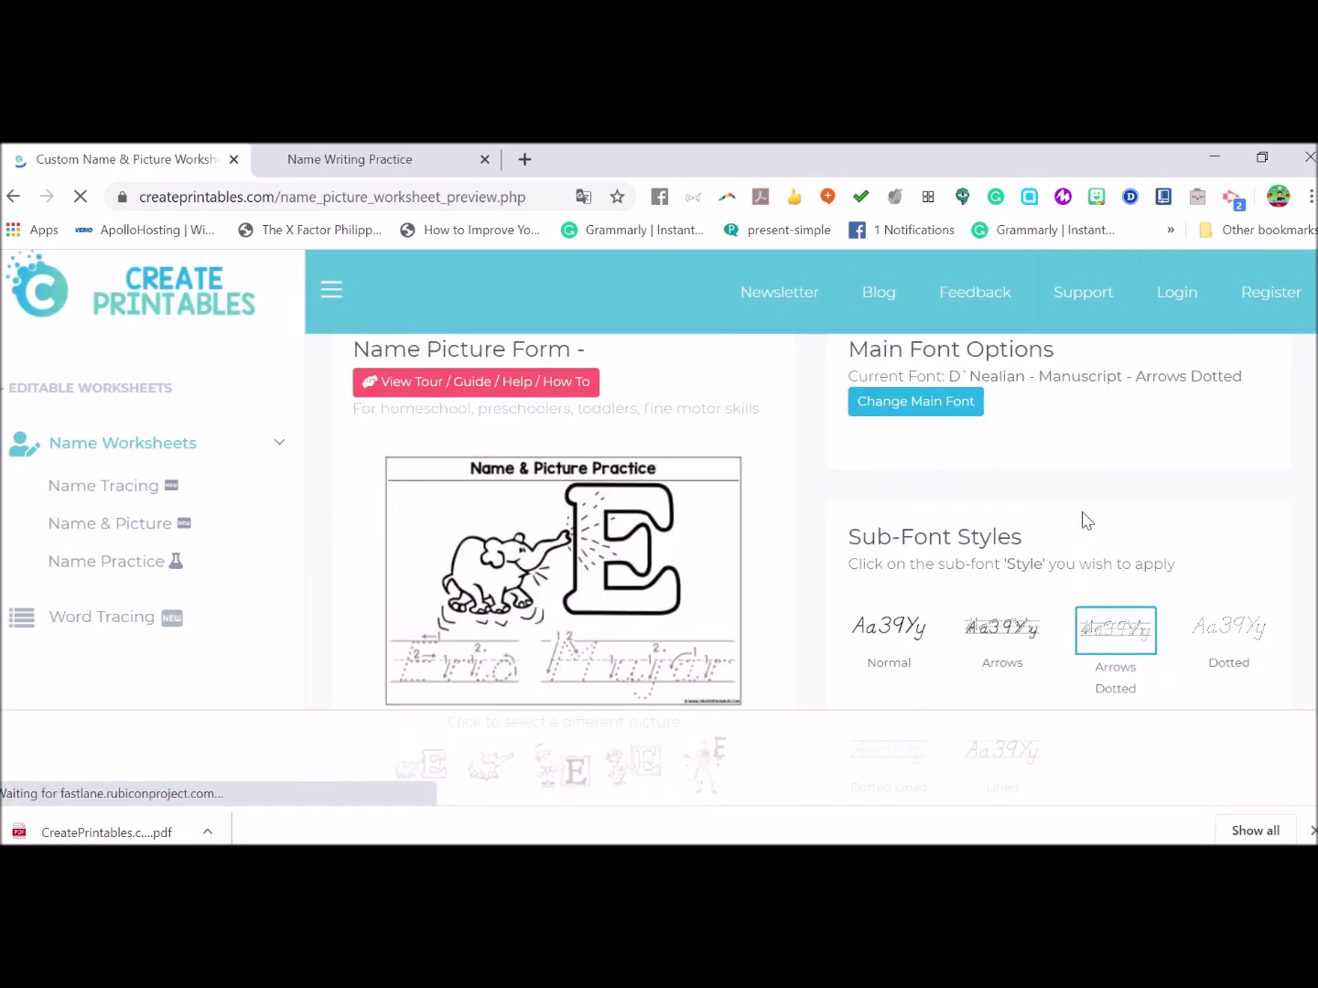
Scroll down past the Arrows Dotted name preview to the colour controls.
{"action": "scroll", "coordinate": [897, 514], "scroll_direction": "down", "scroll_amount": 2}
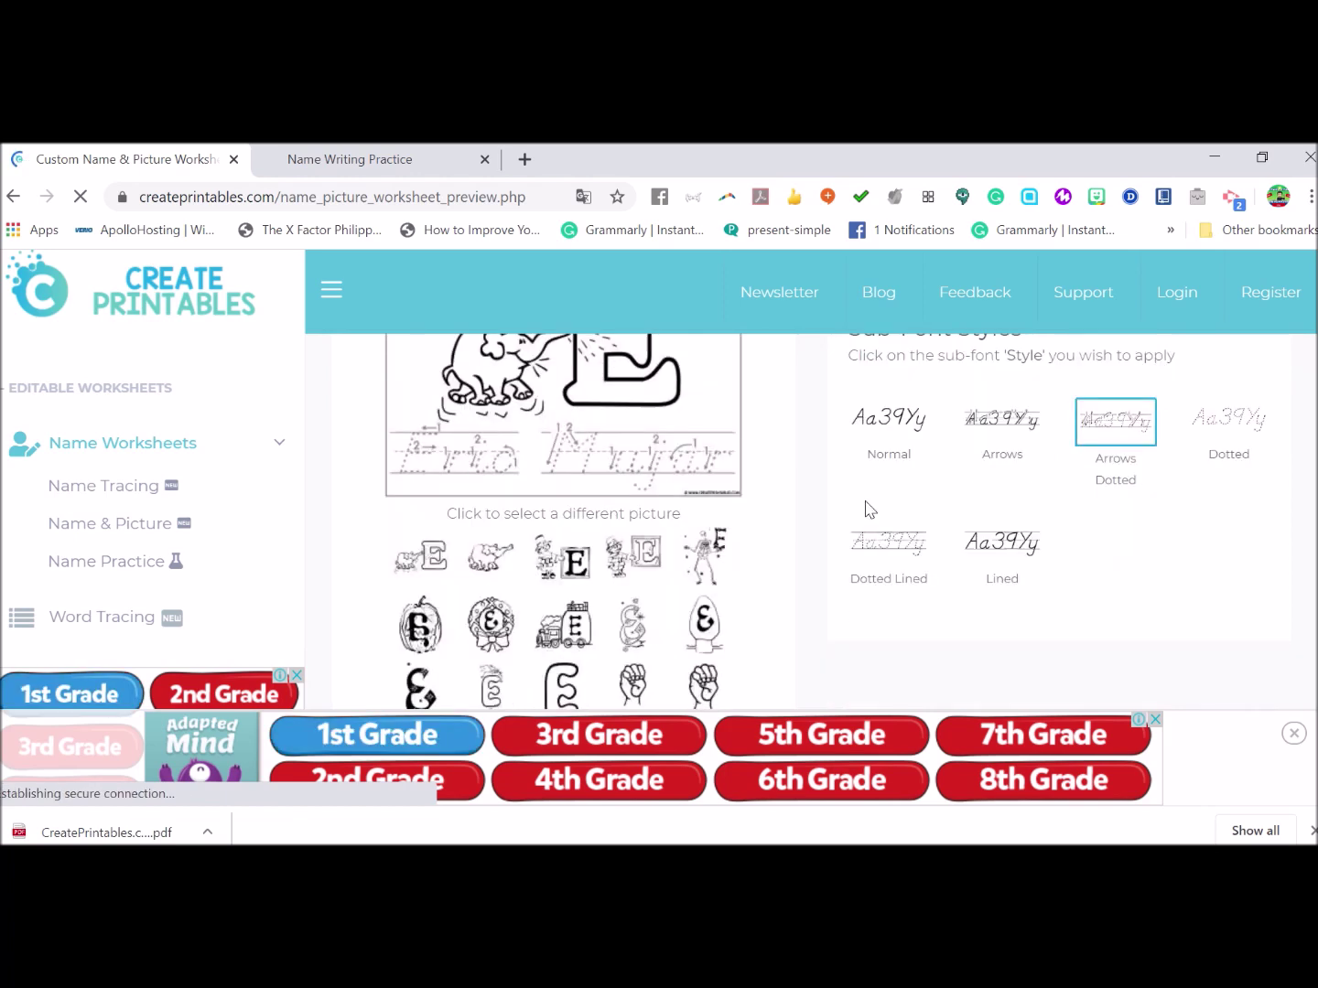
{"action": "scroll", "coordinate": [867, 506], "scroll_direction": "down", "scroll_amount": 2}
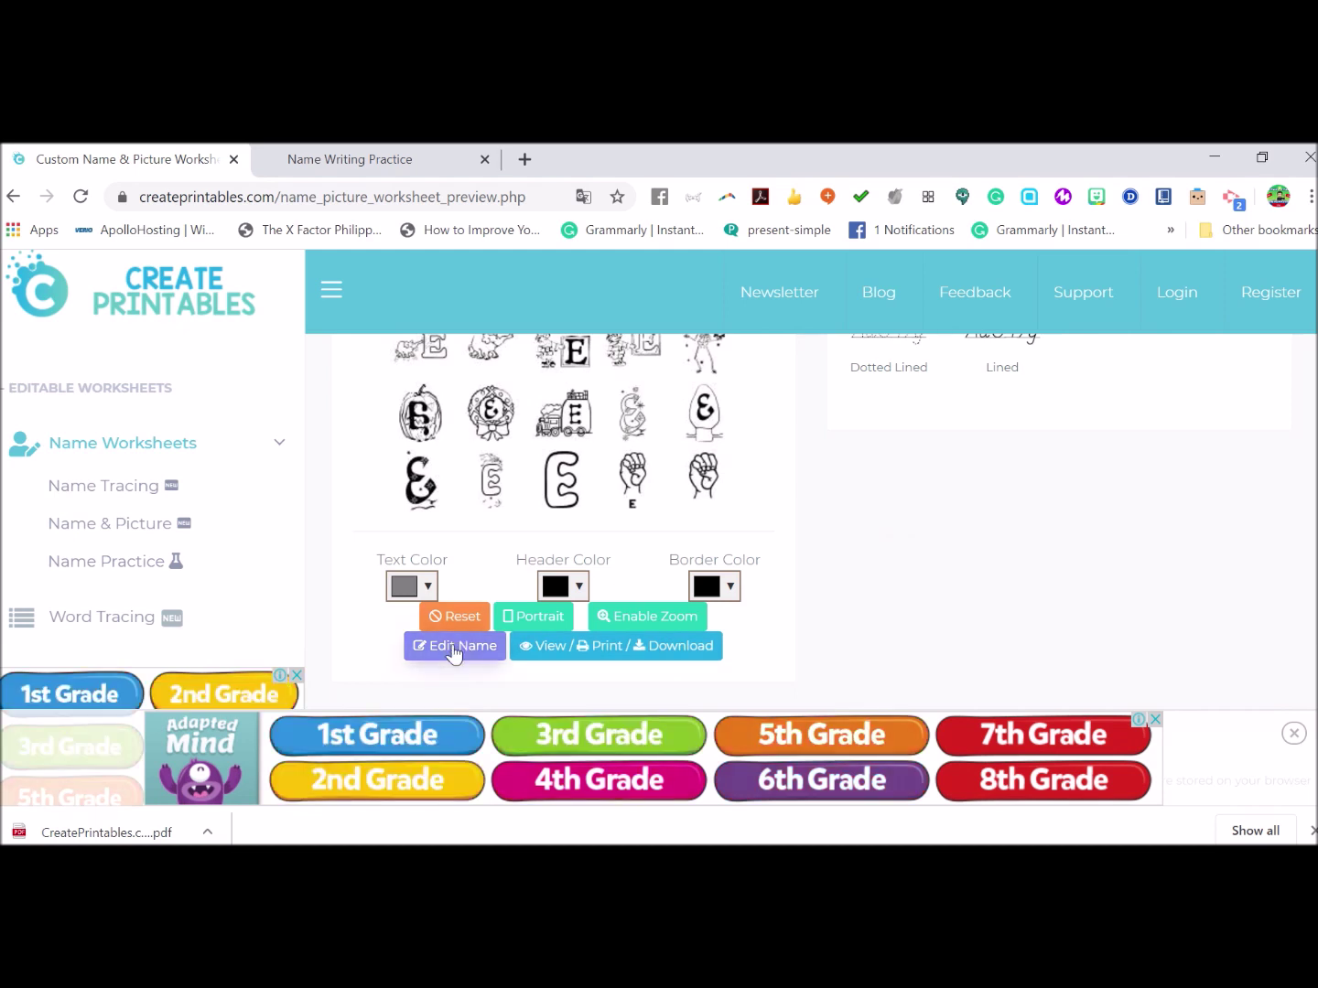
Set the name text colour to red, leaving the header colour unchanged for now.
{"action": "left_click", "coordinate": [424, 593]}
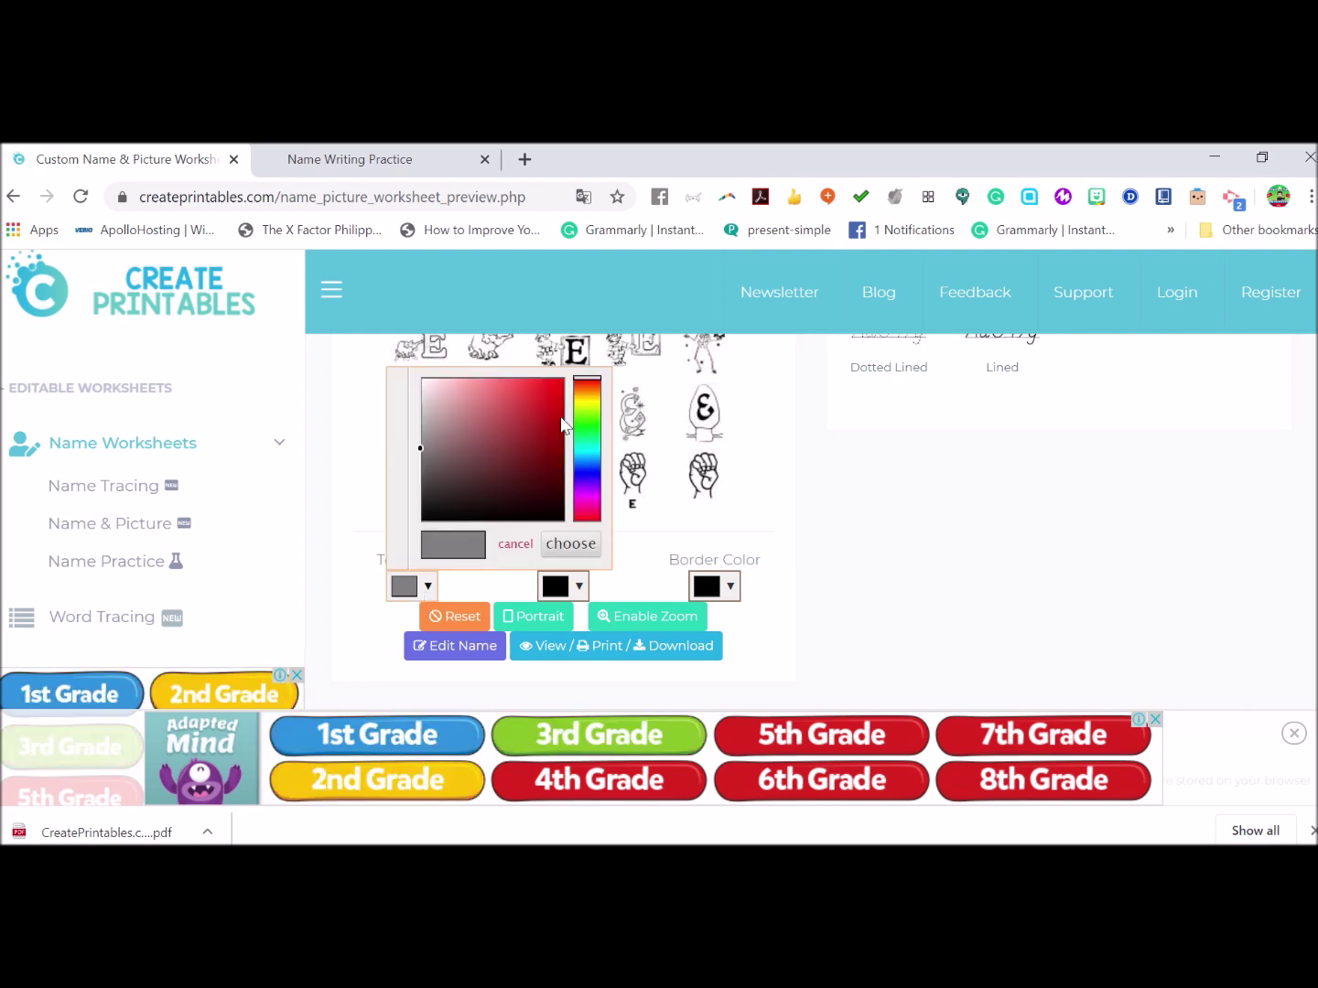
{"action": "left_click", "coordinate": [558, 548]}
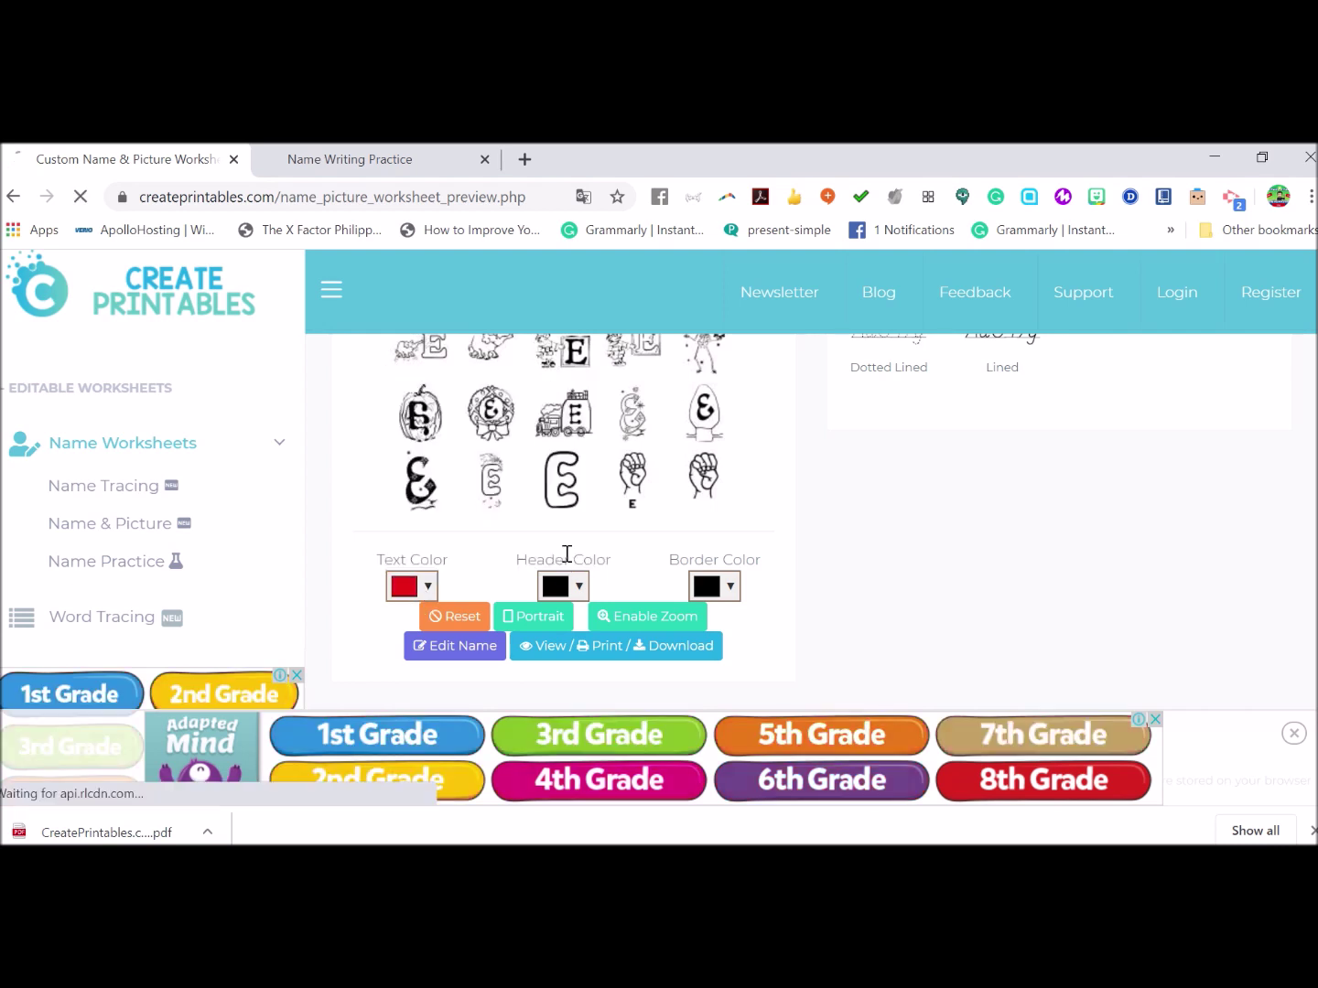
{"action": "left_click", "coordinate": [580, 589]}
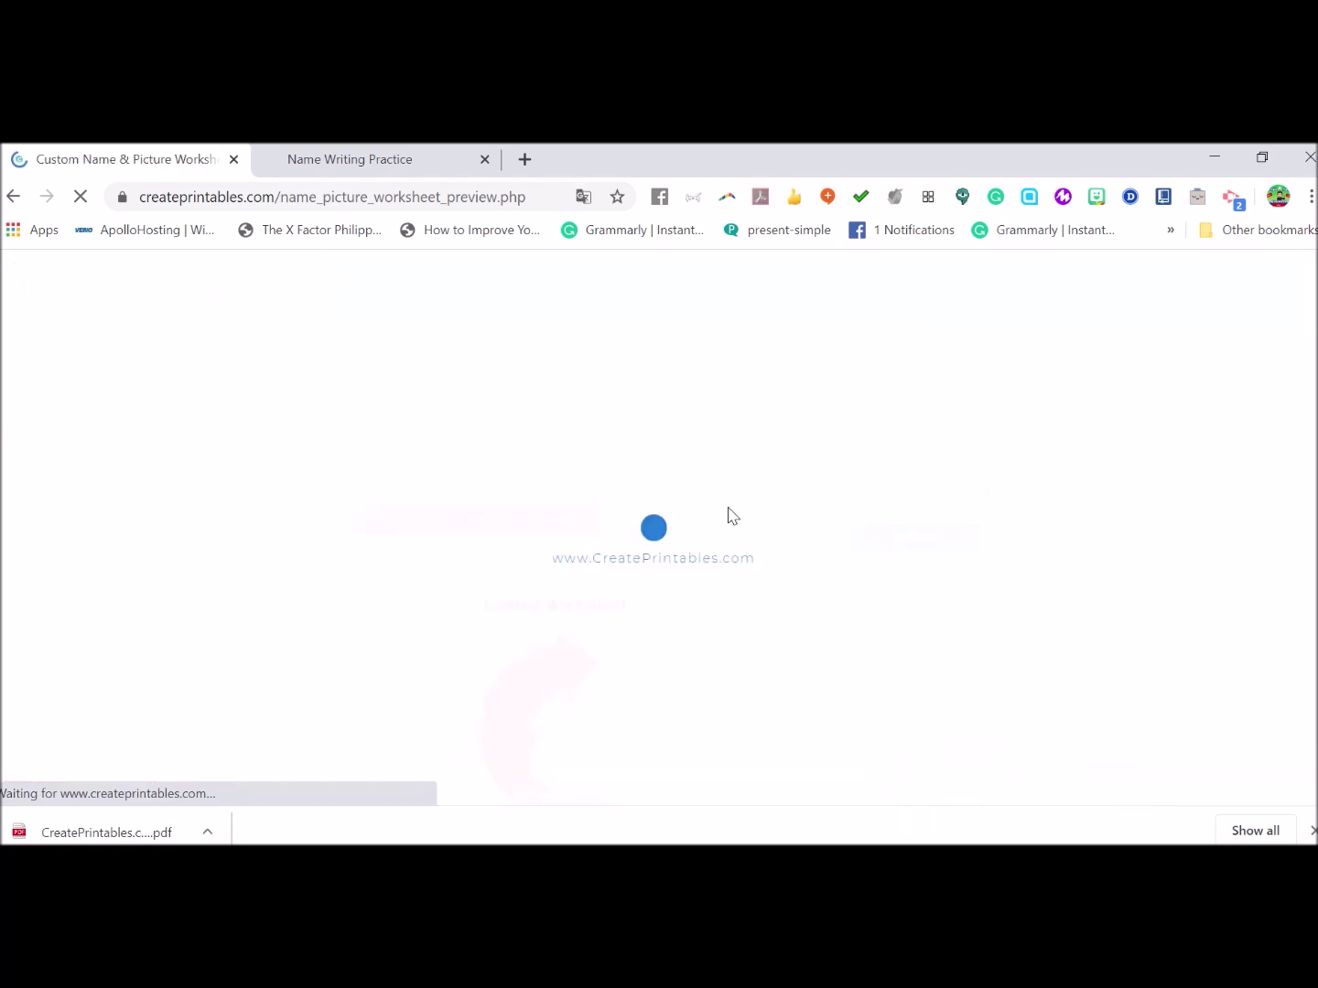
{"action": "scroll", "coordinate": [681, 529], "scroll_direction": "down", "scroll_amount": 3}
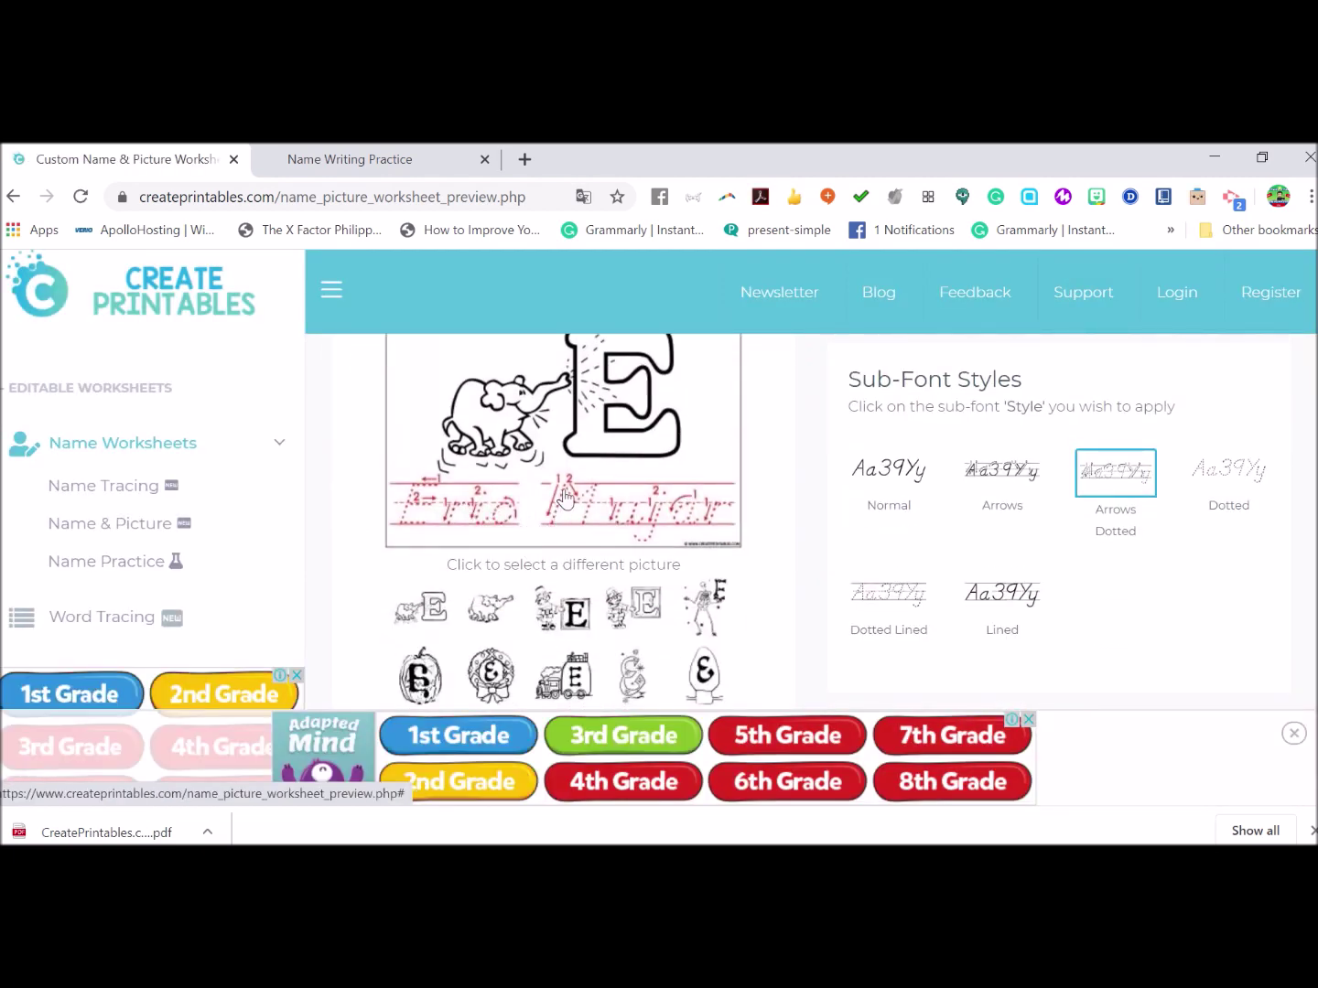
{"action": "scroll", "coordinate": [588, 585], "scroll_direction": "down", "scroll_amount": 2}
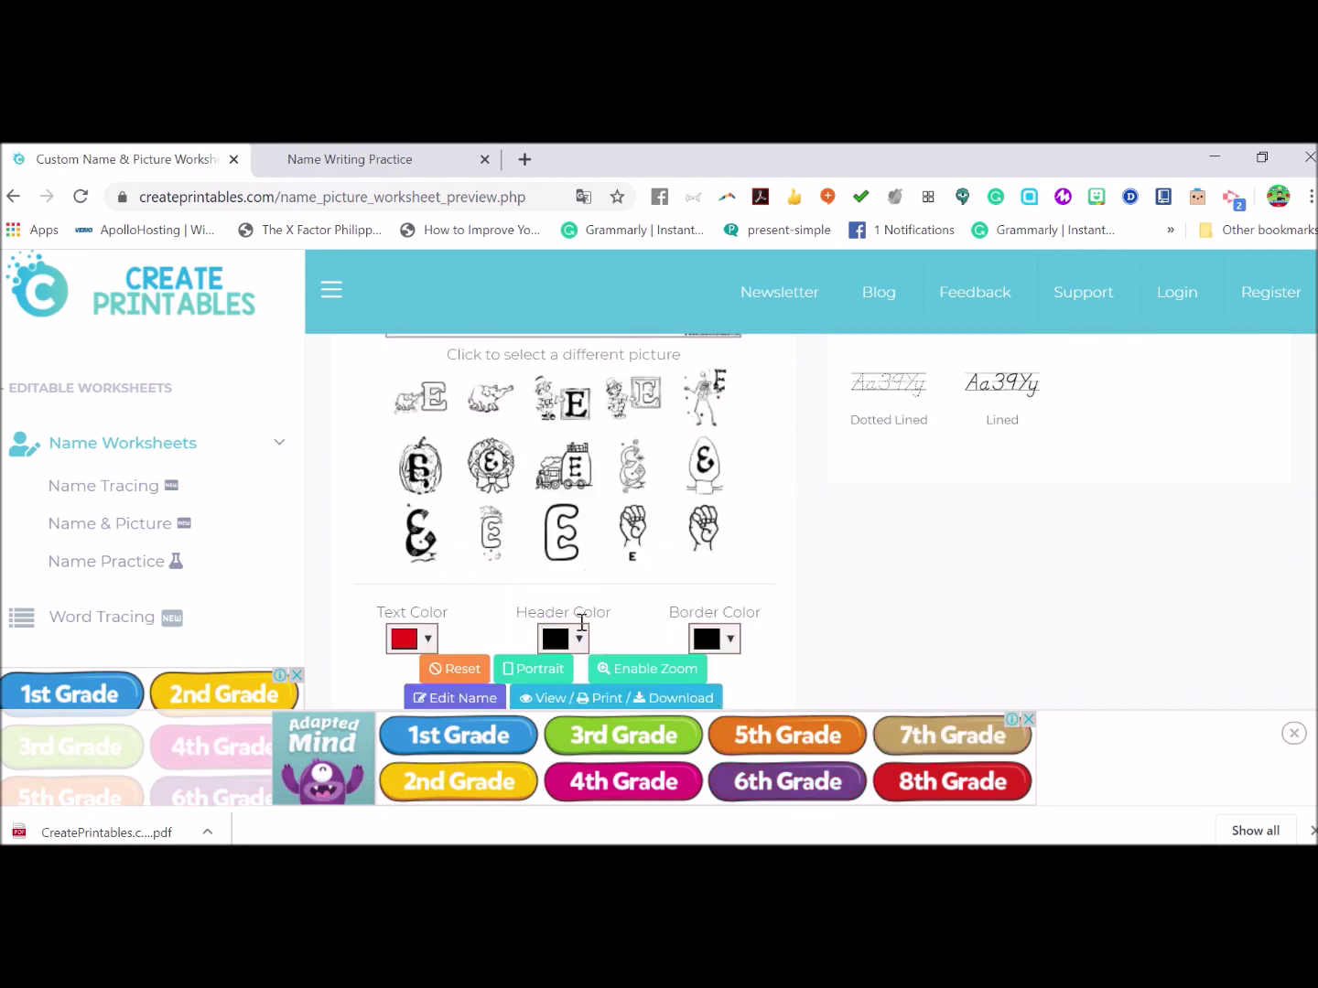
{"action": "left_click", "coordinate": [579, 640]}
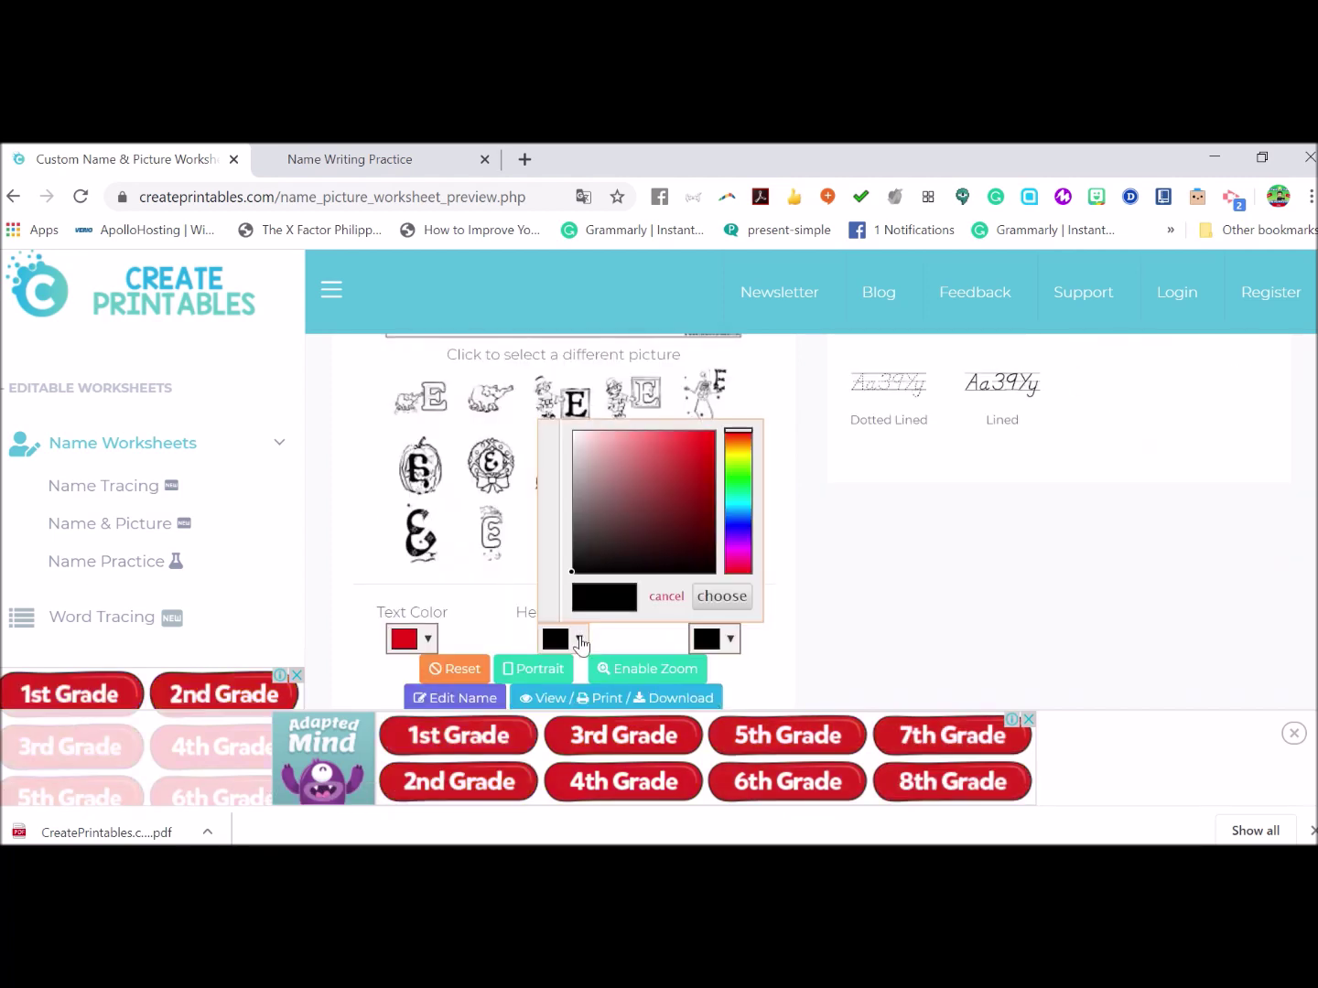
{"action": "left_click", "coordinate": [739, 515]}
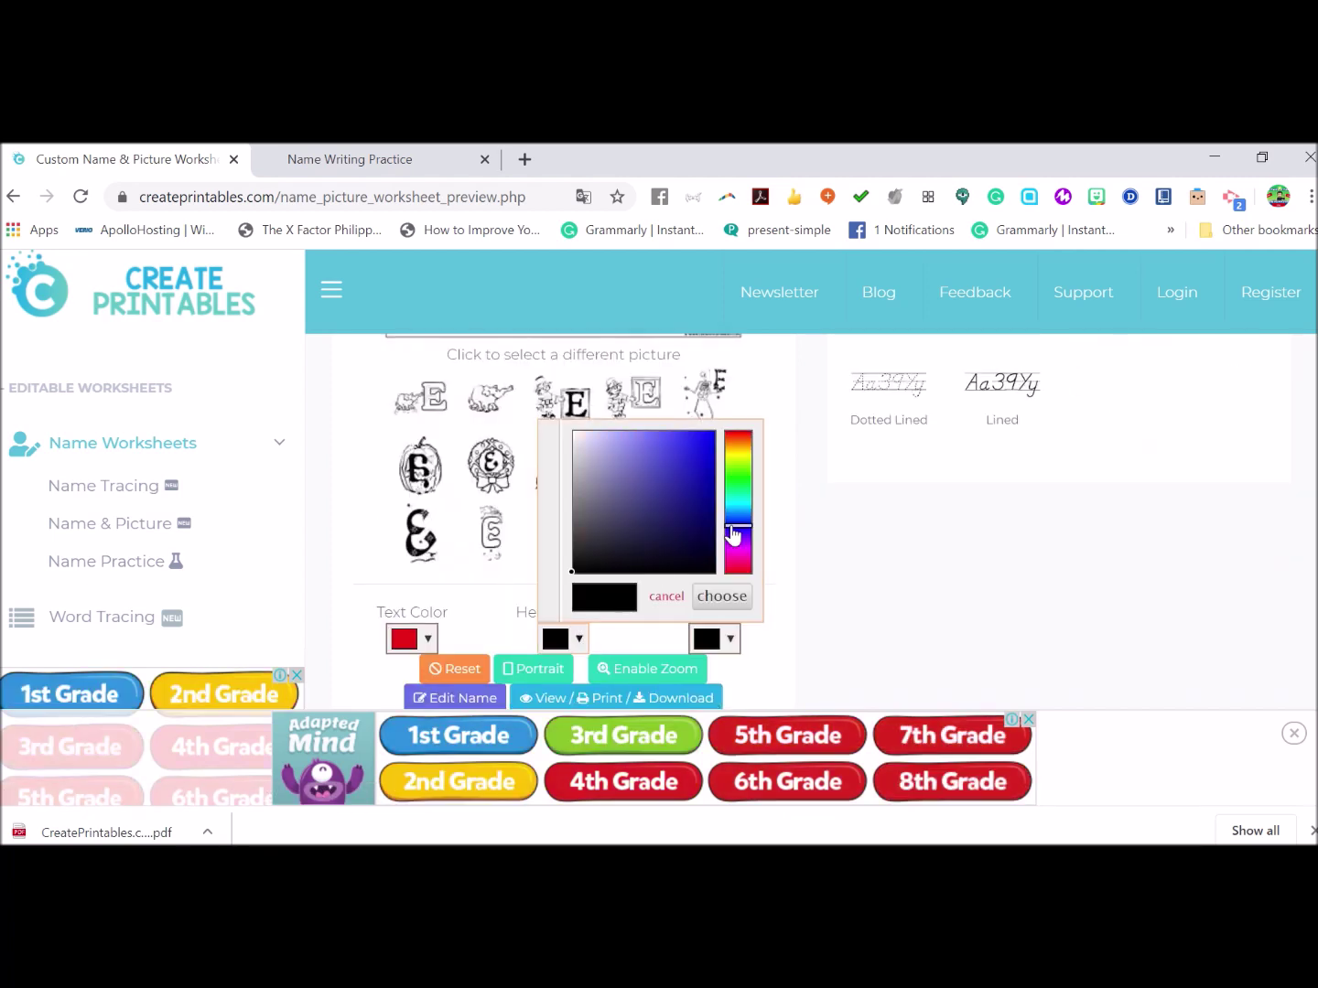
{"action": "left_click", "coordinate": [703, 607]}
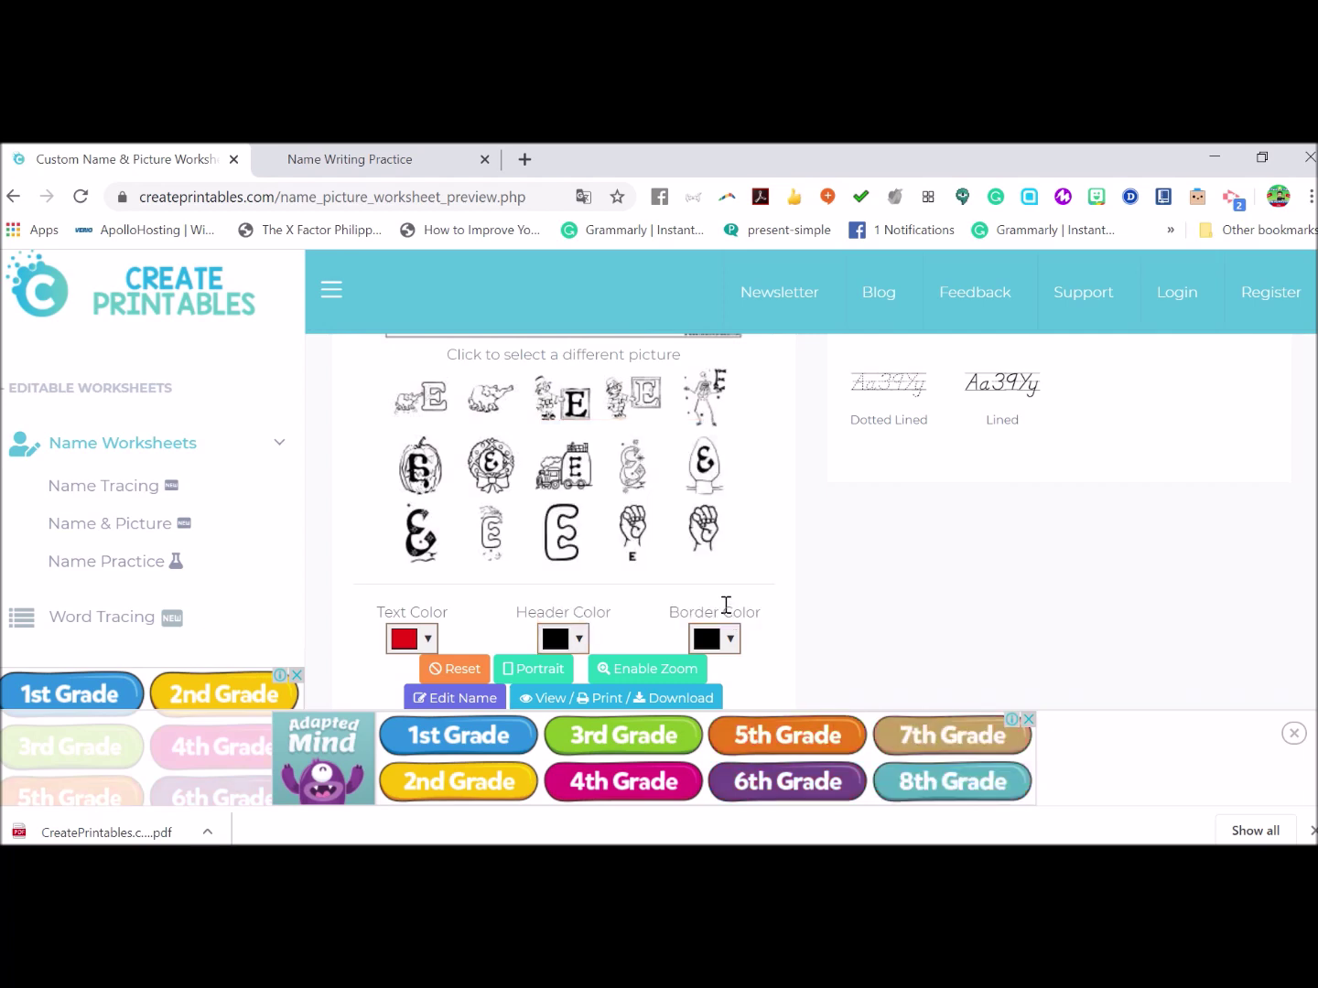
{"action": "scroll", "coordinate": [727, 605], "scroll_direction": "up", "scroll_amount": 2}
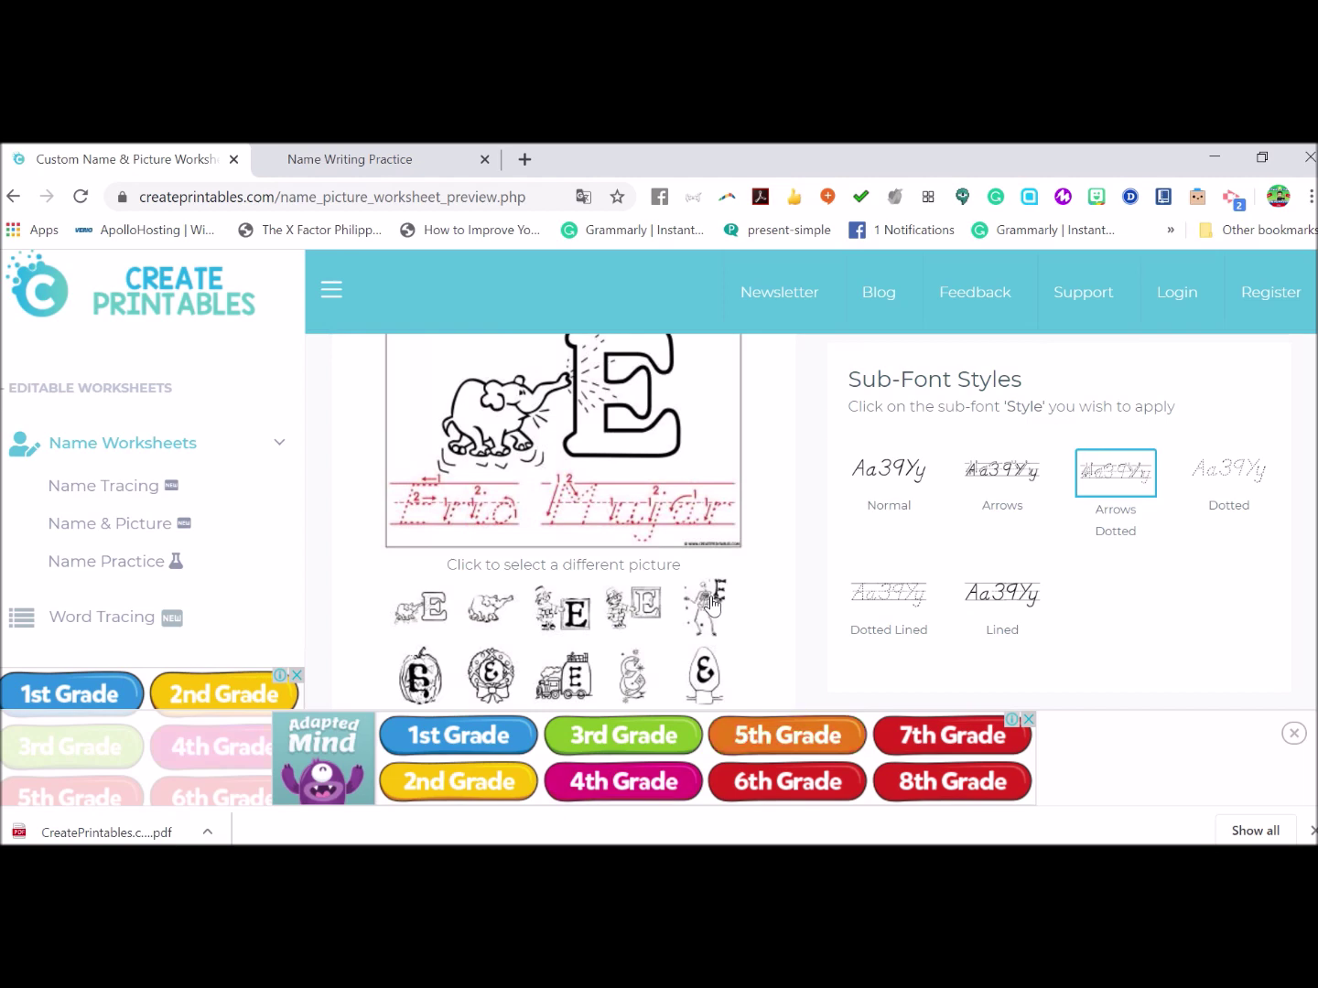
{"action": "scroll", "coordinate": [706, 605], "scroll_direction": "down", "scroll_amount": 1}
{"action": "scroll", "coordinate": [705, 605], "scroll_direction": "down", "scroll_amount": 1}
Set the worksheet border colour to bright green.
{"action": "left_click", "coordinate": [729, 638]}
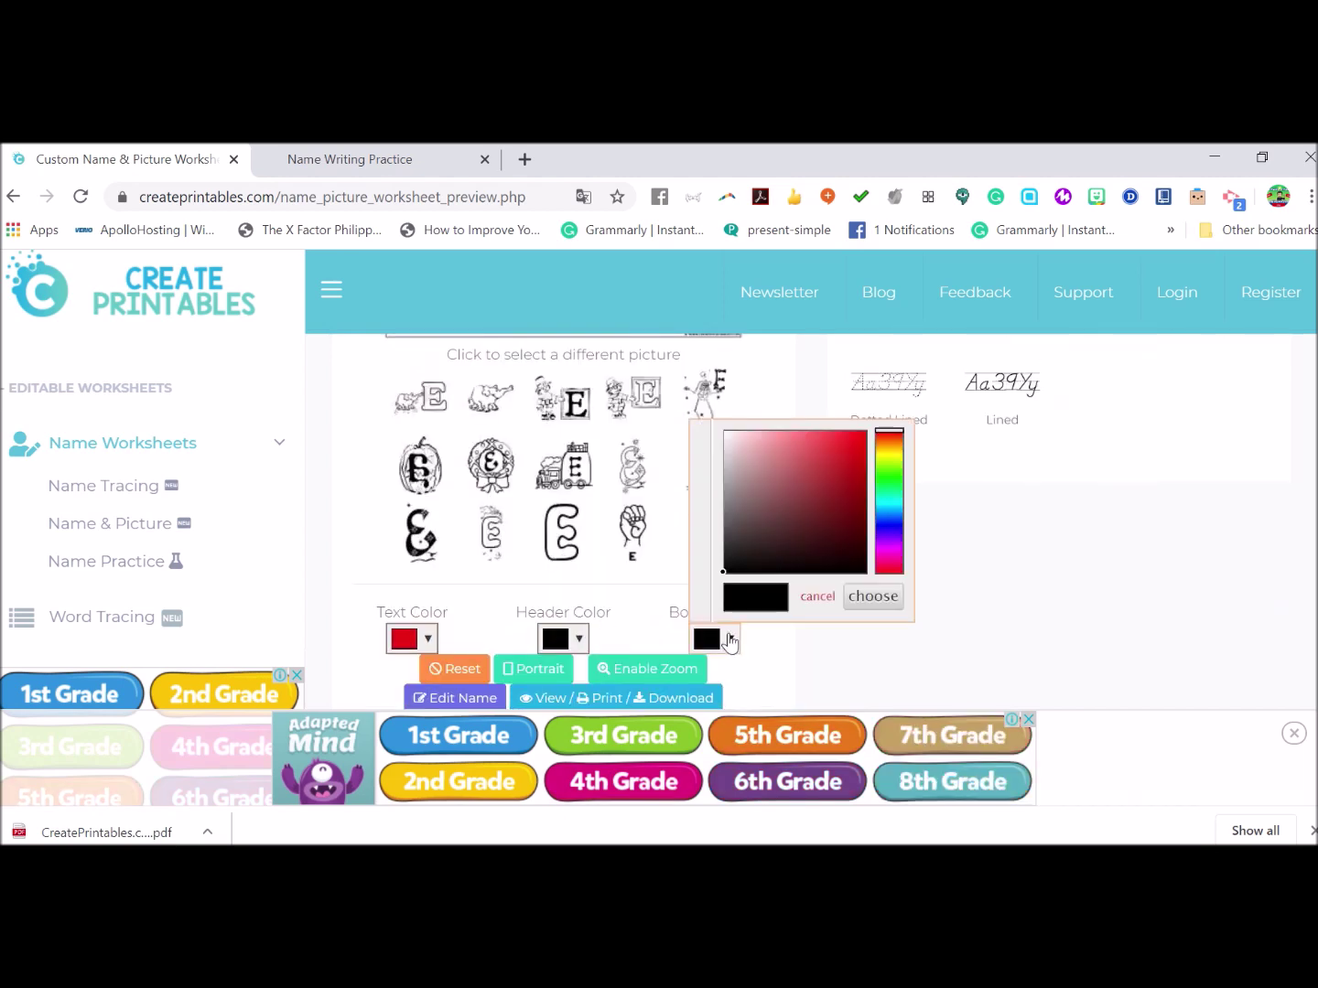
{"action": "left_click", "coordinate": [888, 476]}
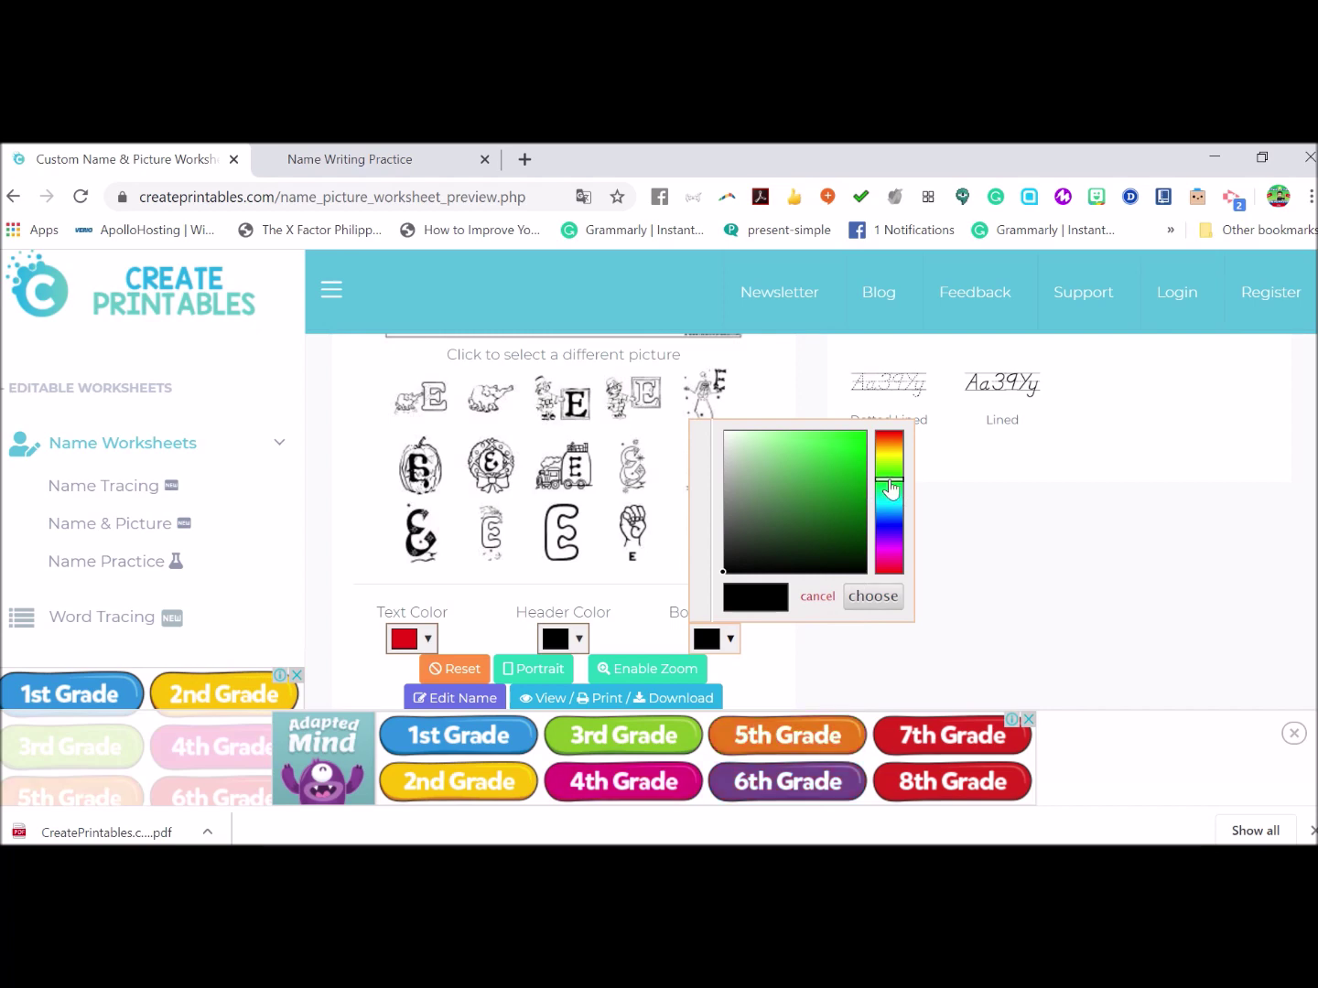
{"action": "left_click", "coordinate": [849, 456]}
{"action": "left_click", "coordinate": [870, 598]}
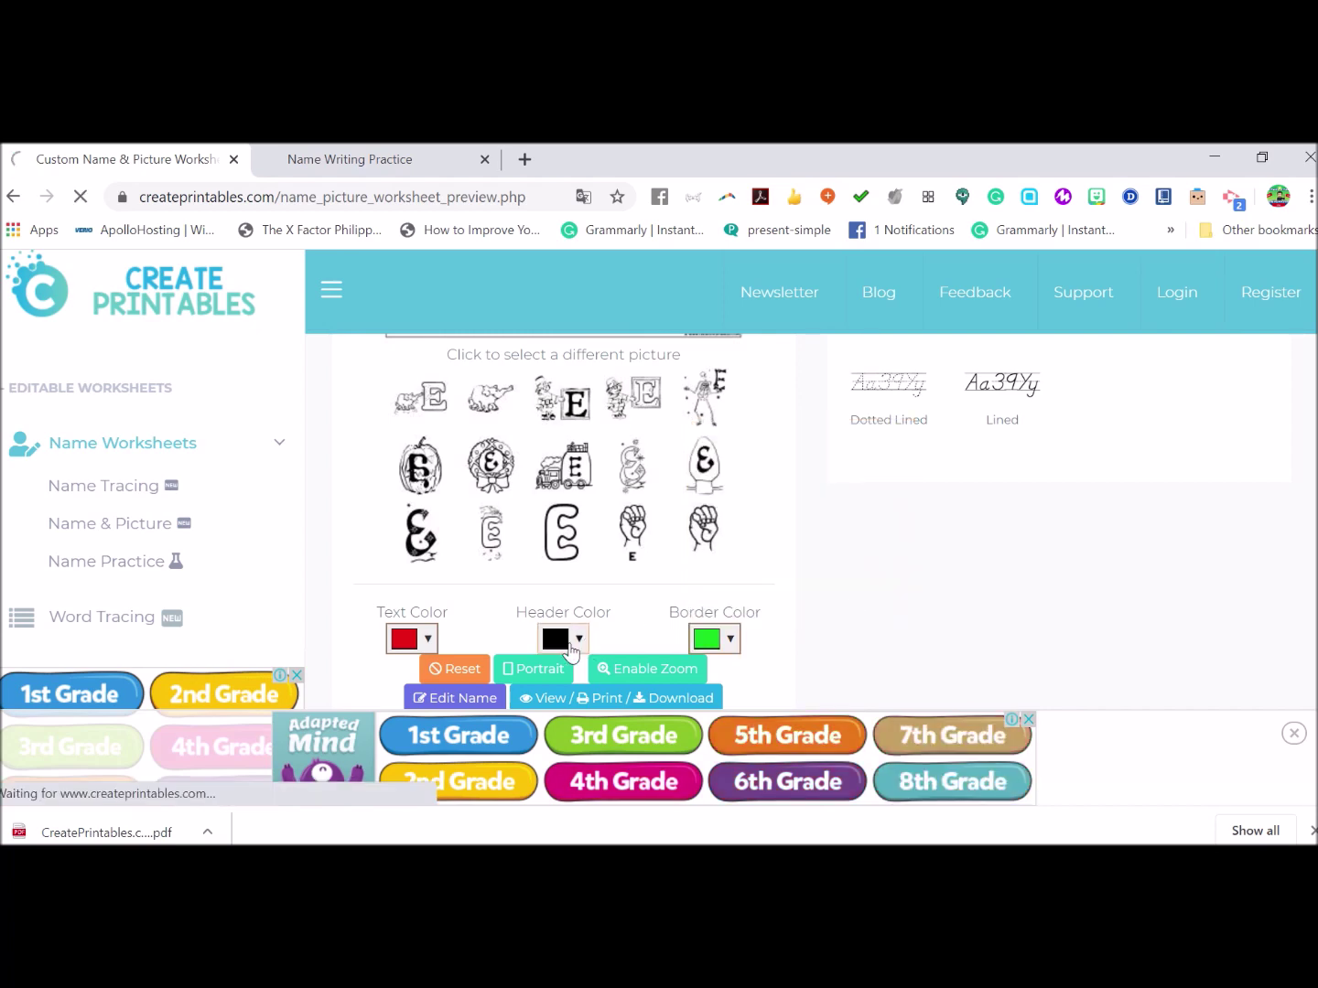
Set the worksheet header colour to blue.
{"action": "left_click", "coordinate": [581, 637]}
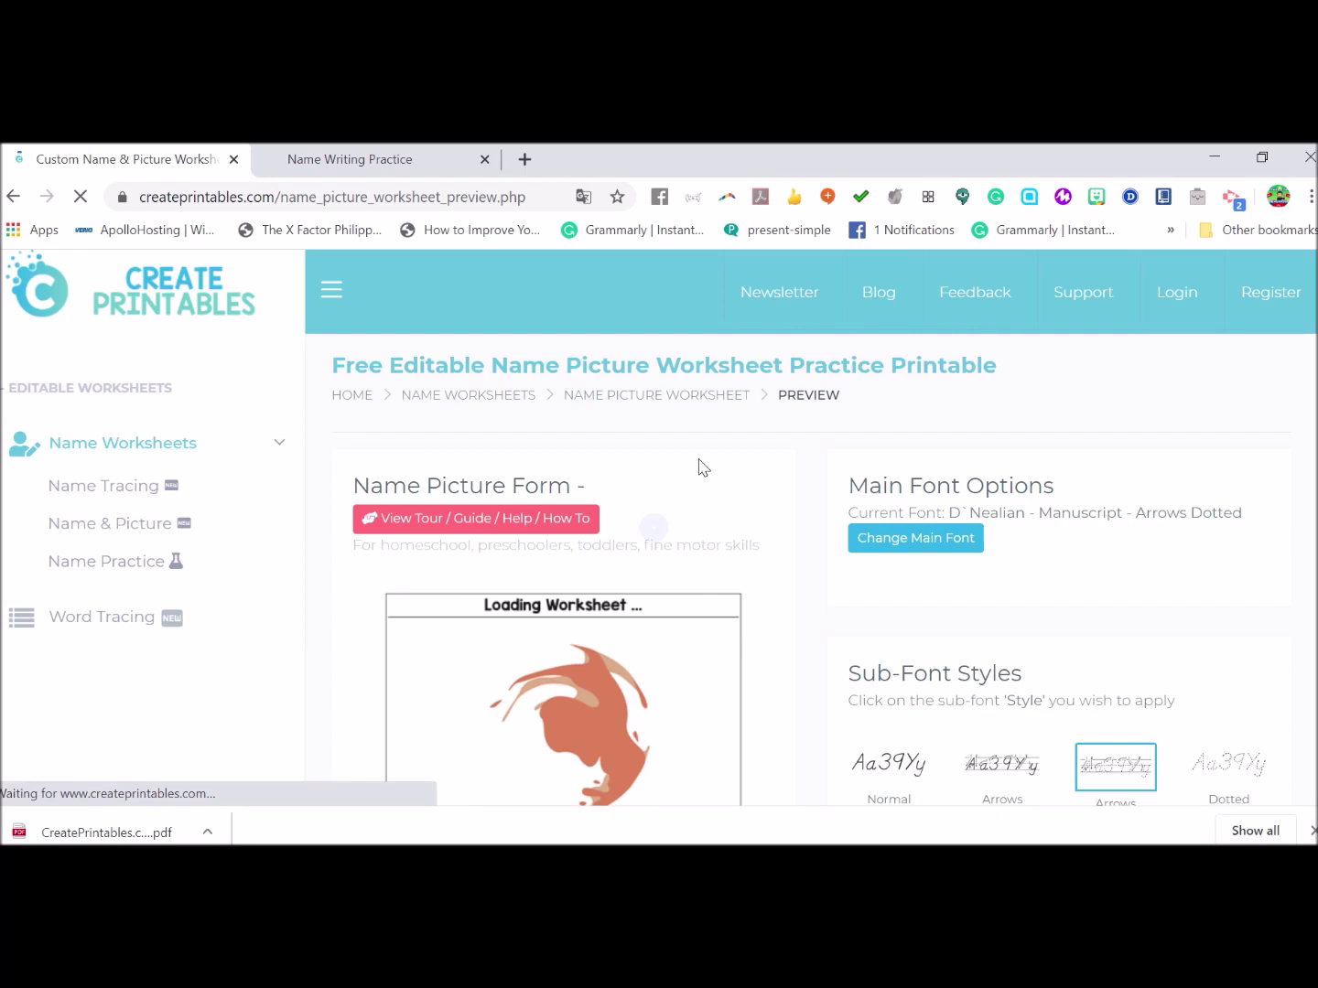
{"action": "scroll", "coordinate": [624, 598], "scroll_direction": "down", "scroll_amount": 2}
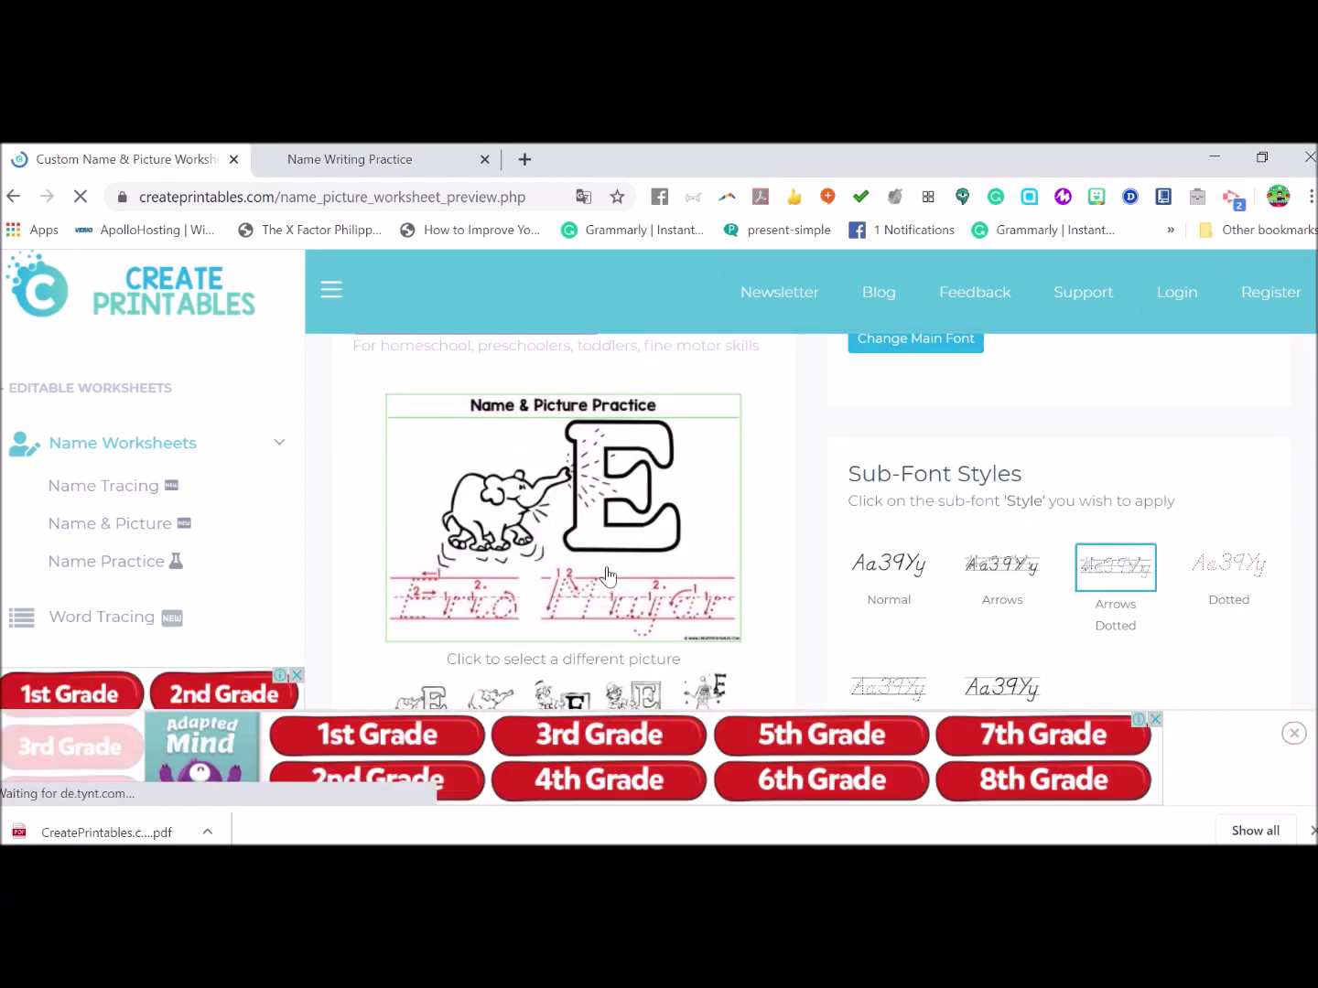
{"action": "scroll", "coordinate": [606, 556], "scroll_direction": "down", "scroll_amount": 1}
{"action": "scroll", "coordinate": [606, 556], "scroll_direction": "down", "scroll_amount": 1}
{"action": "scroll", "coordinate": [586, 577], "scroll_direction": "down", "scroll_amount": 1}
{"action": "scroll", "coordinate": [553, 598], "scroll_direction": "down", "scroll_amount": 1}
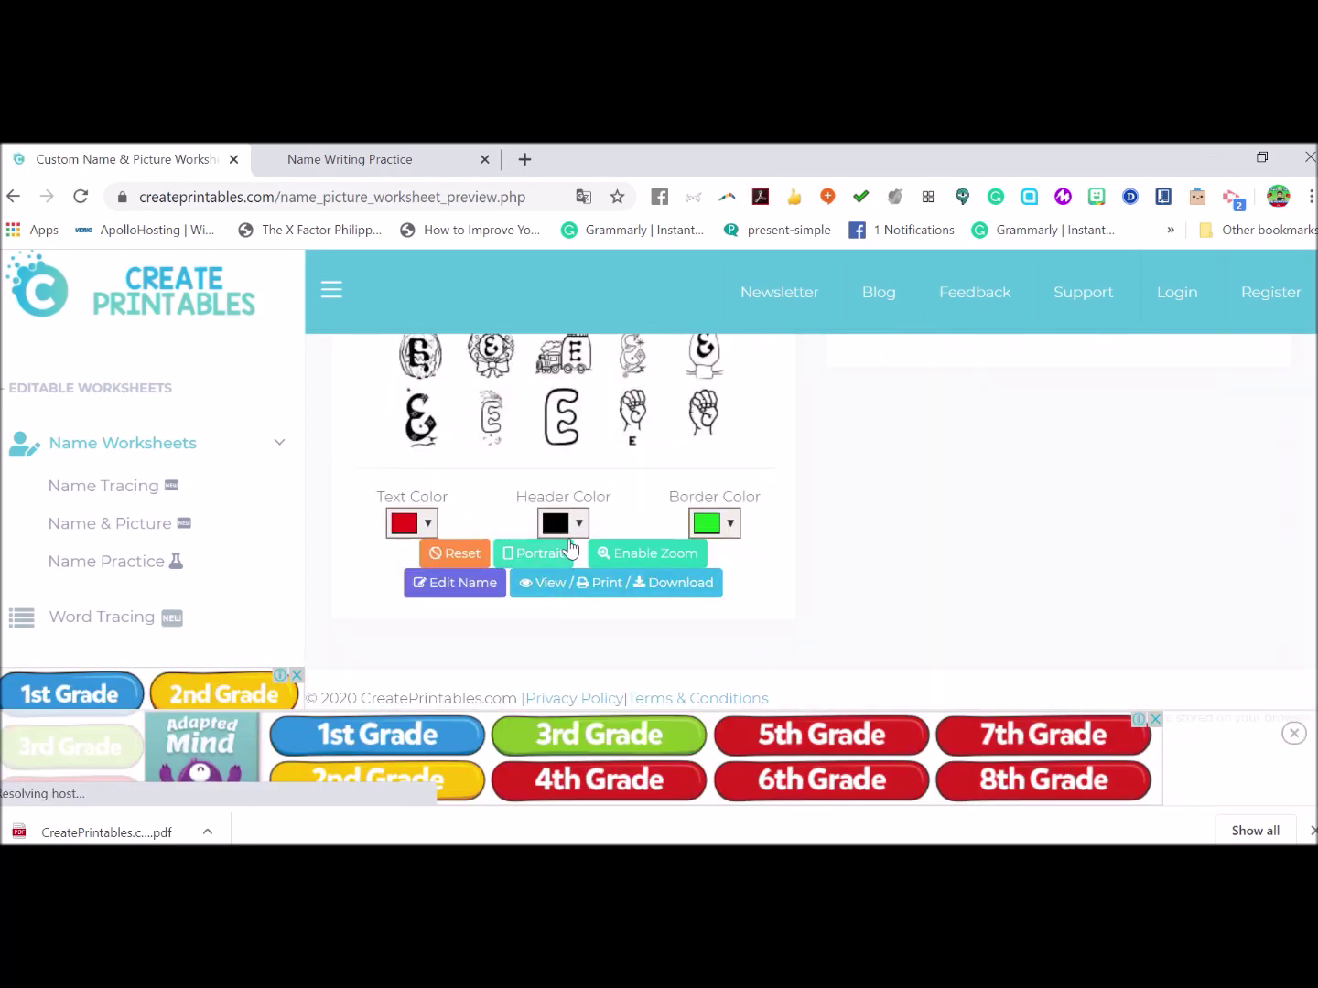
{"action": "left_click", "coordinate": [576, 523]}
{"action": "left_click", "coordinate": [738, 639]}
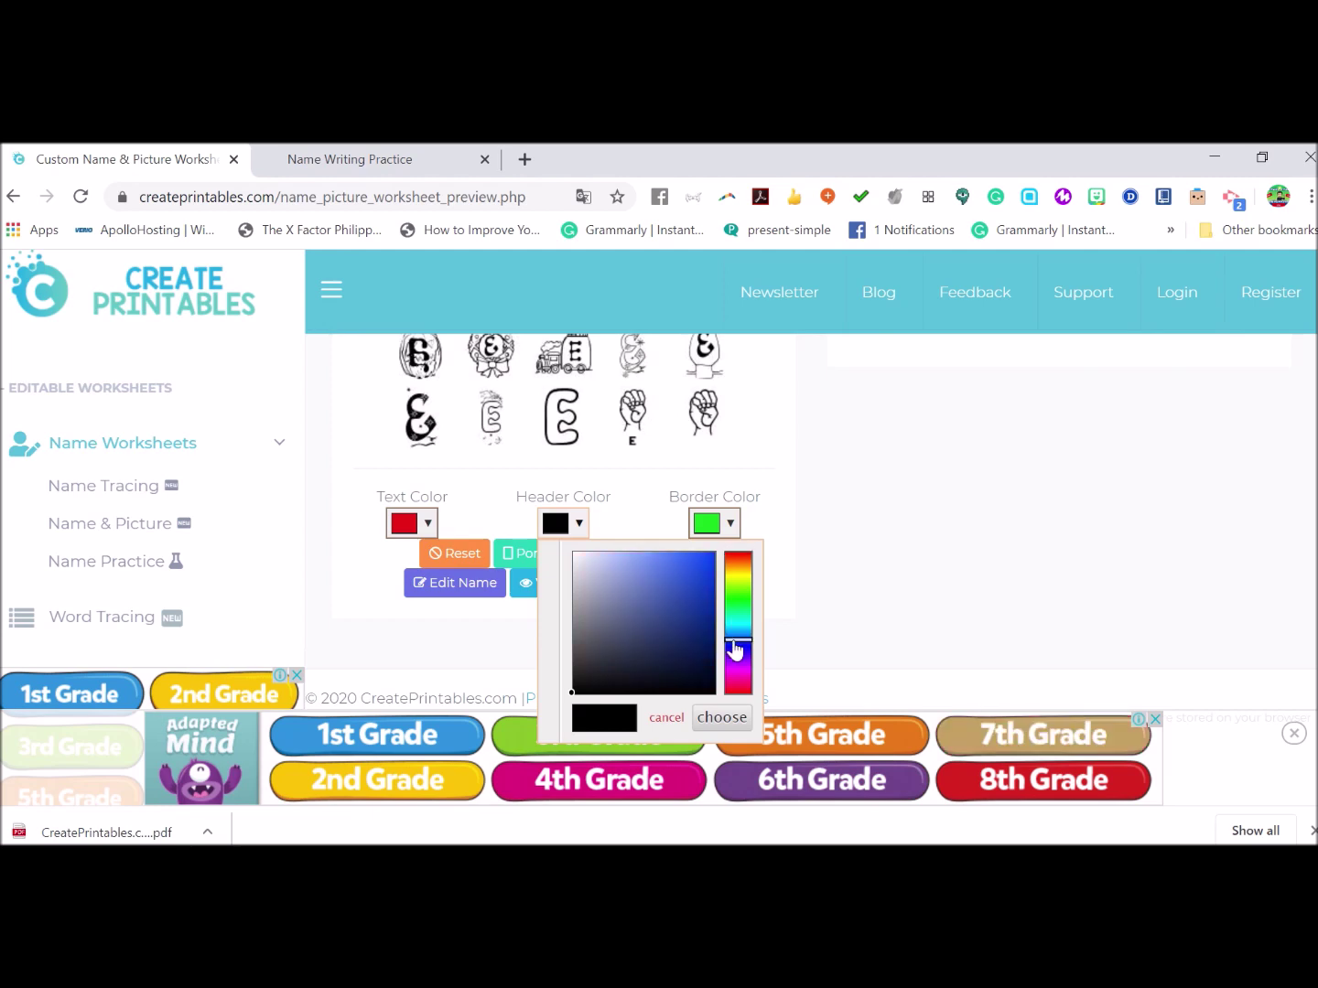
{"action": "left_click", "coordinate": [686, 555]}
{"action": "left_click", "coordinate": [721, 718]}
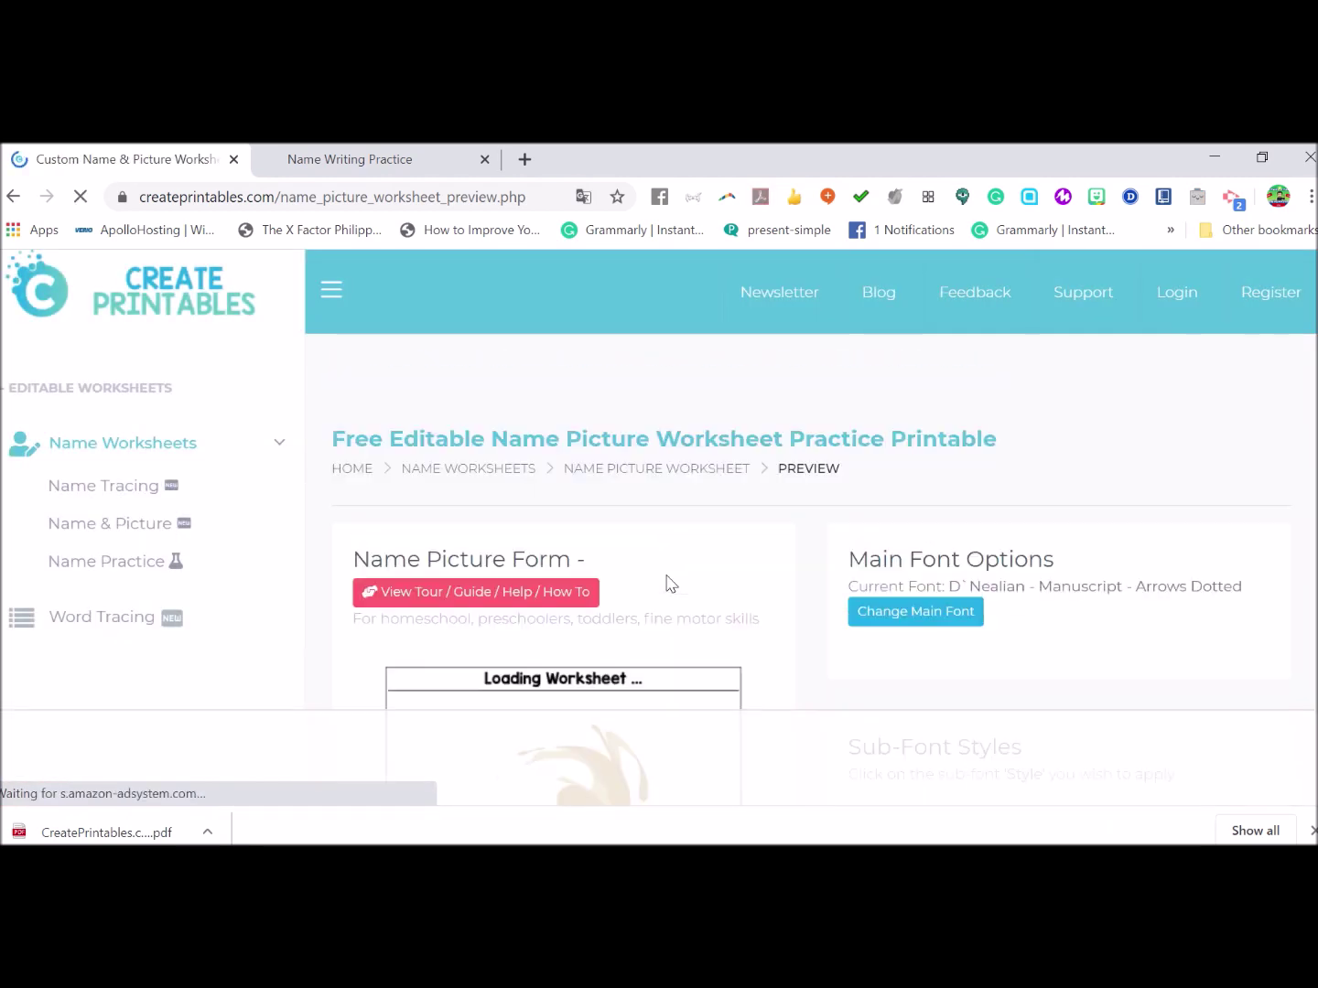
Close the advertising banner and proceed to the worksheet's download page.
{"action": "scroll", "coordinate": [671, 583], "scroll_direction": "down", "scroll_amount": 2}
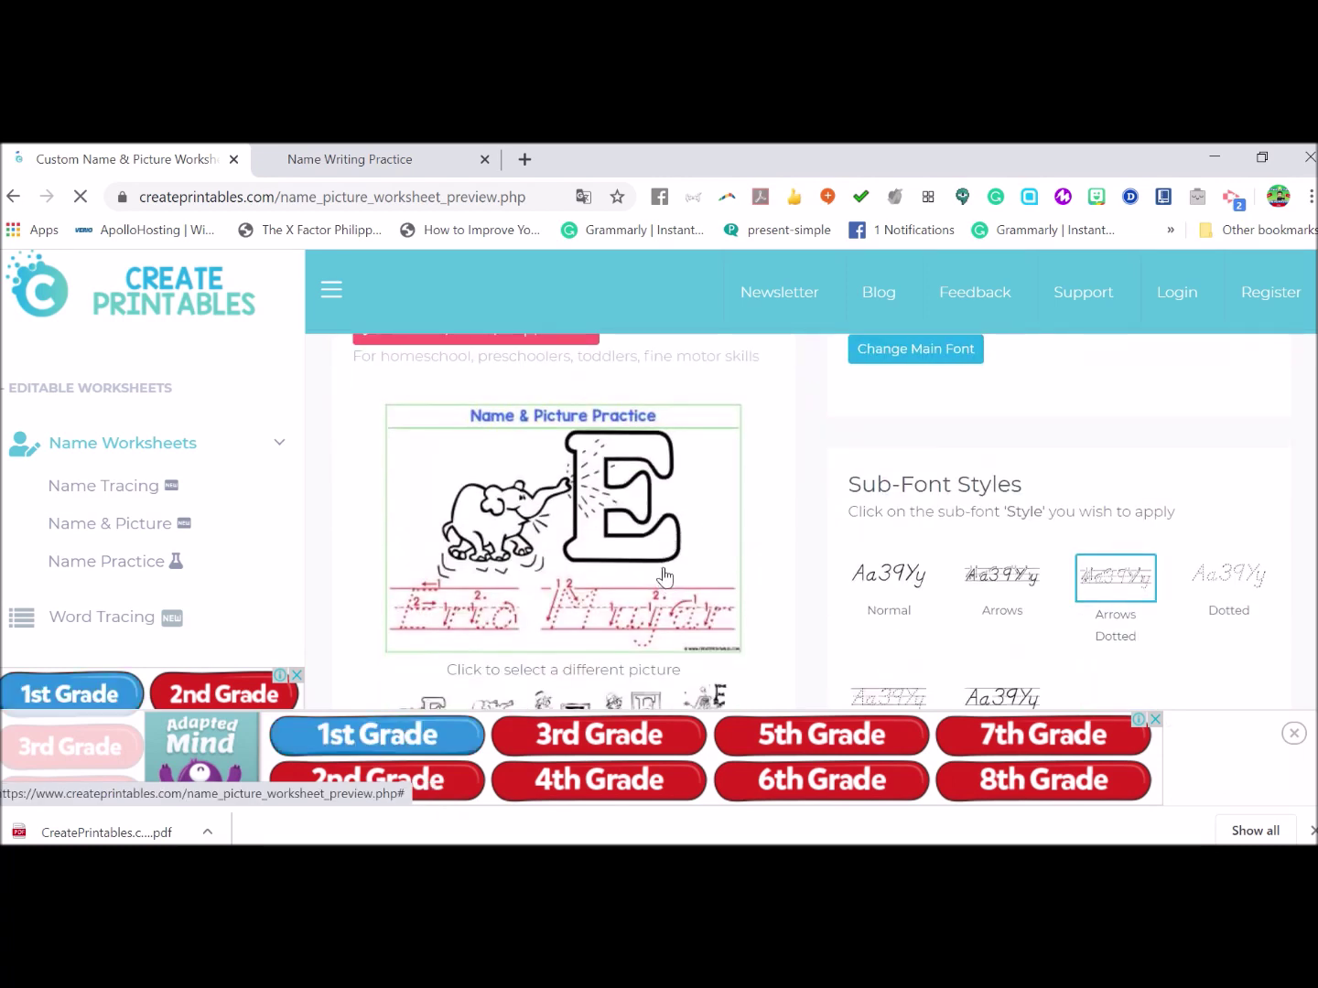
{"action": "scroll", "coordinate": [646, 578], "scroll_direction": "down", "scroll_amount": 2}
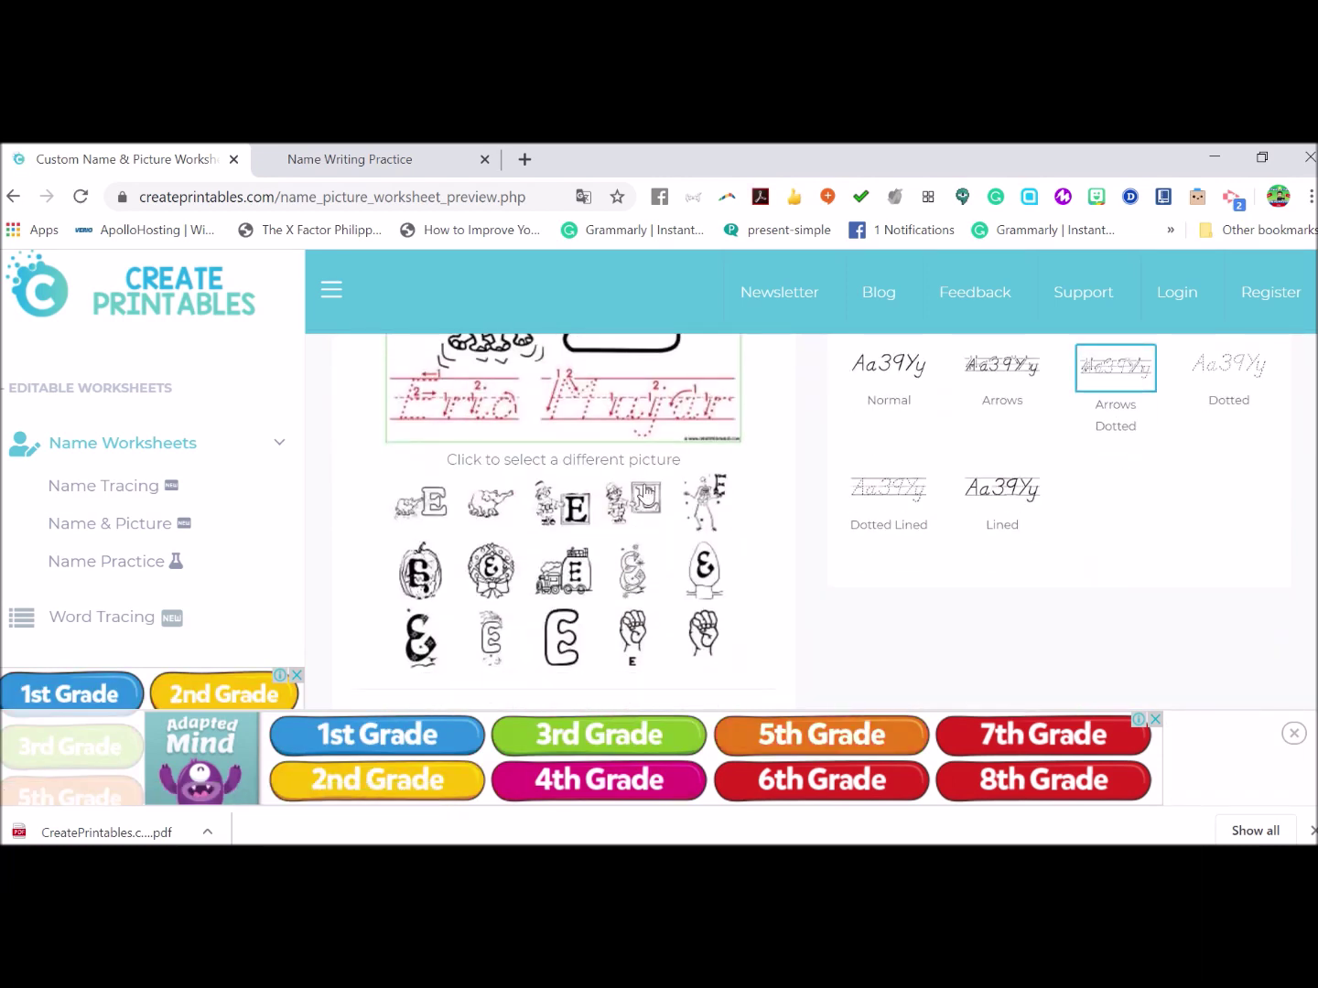
{"action": "scroll", "coordinate": [650, 495], "scroll_direction": "up", "scroll_amount": 2}
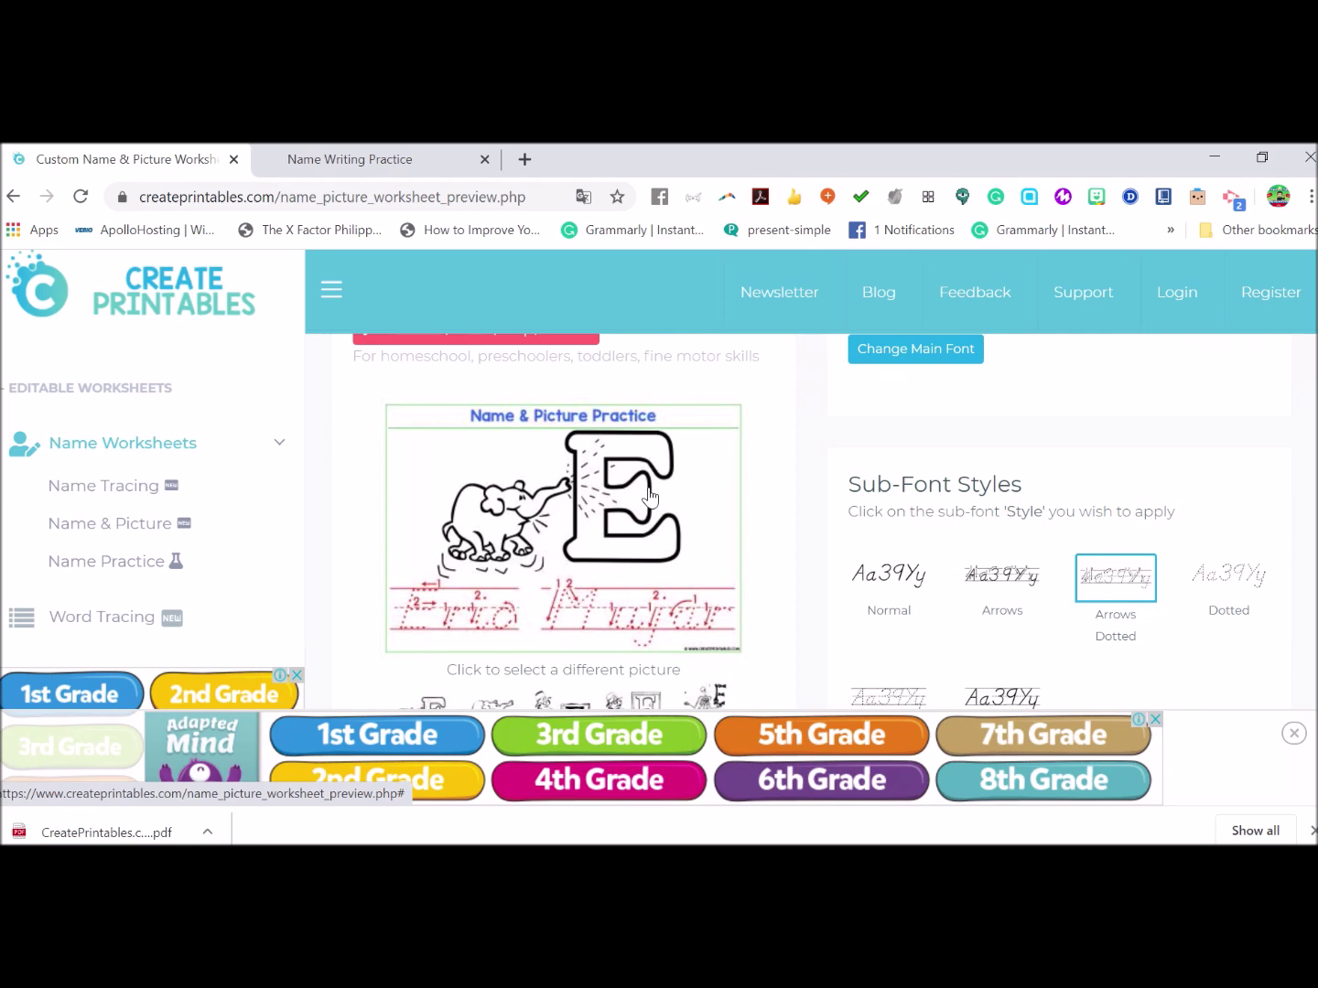
{"action": "left_click", "coordinate": [1293, 733]}
{"action": "scroll", "coordinate": [693, 599], "scroll_direction": "down", "scroll_amount": 1}
{"action": "scroll", "coordinate": [692, 599], "scroll_direction": "down", "scroll_amount": 2}
{"action": "scroll", "coordinate": [638, 620], "scroll_direction": "down", "scroll_amount": 3}
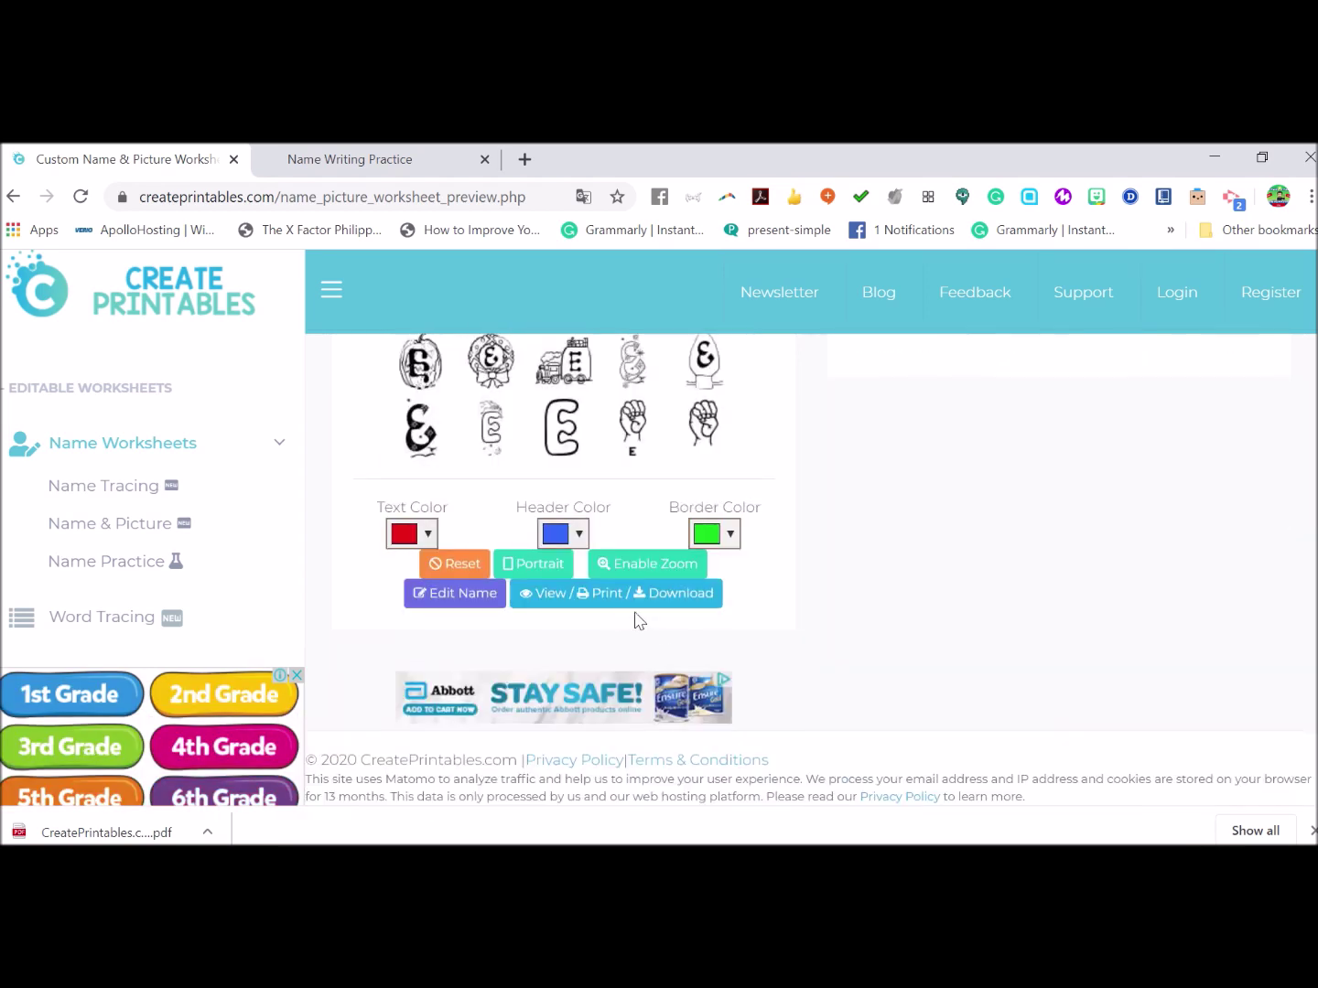
{"action": "left_click", "coordinate": [614, 593]}
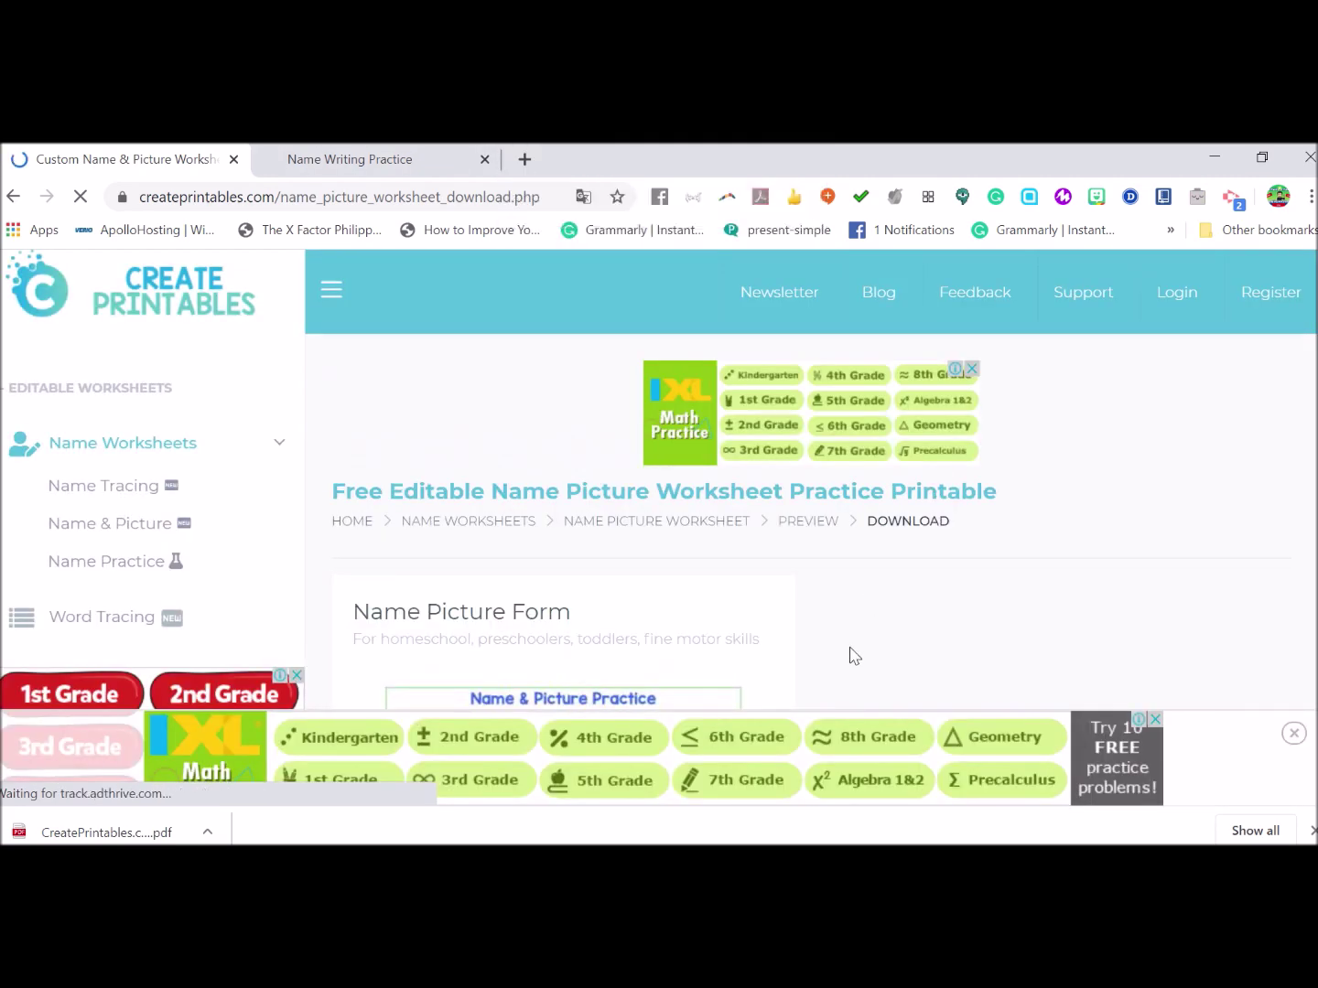
Open the Name & Picture worksheet as a printable PDF and scroll through it.
{"action": "scroll", "coordinate": [758, 522], "scroll_direction": "down", "scroll_amount": 3}
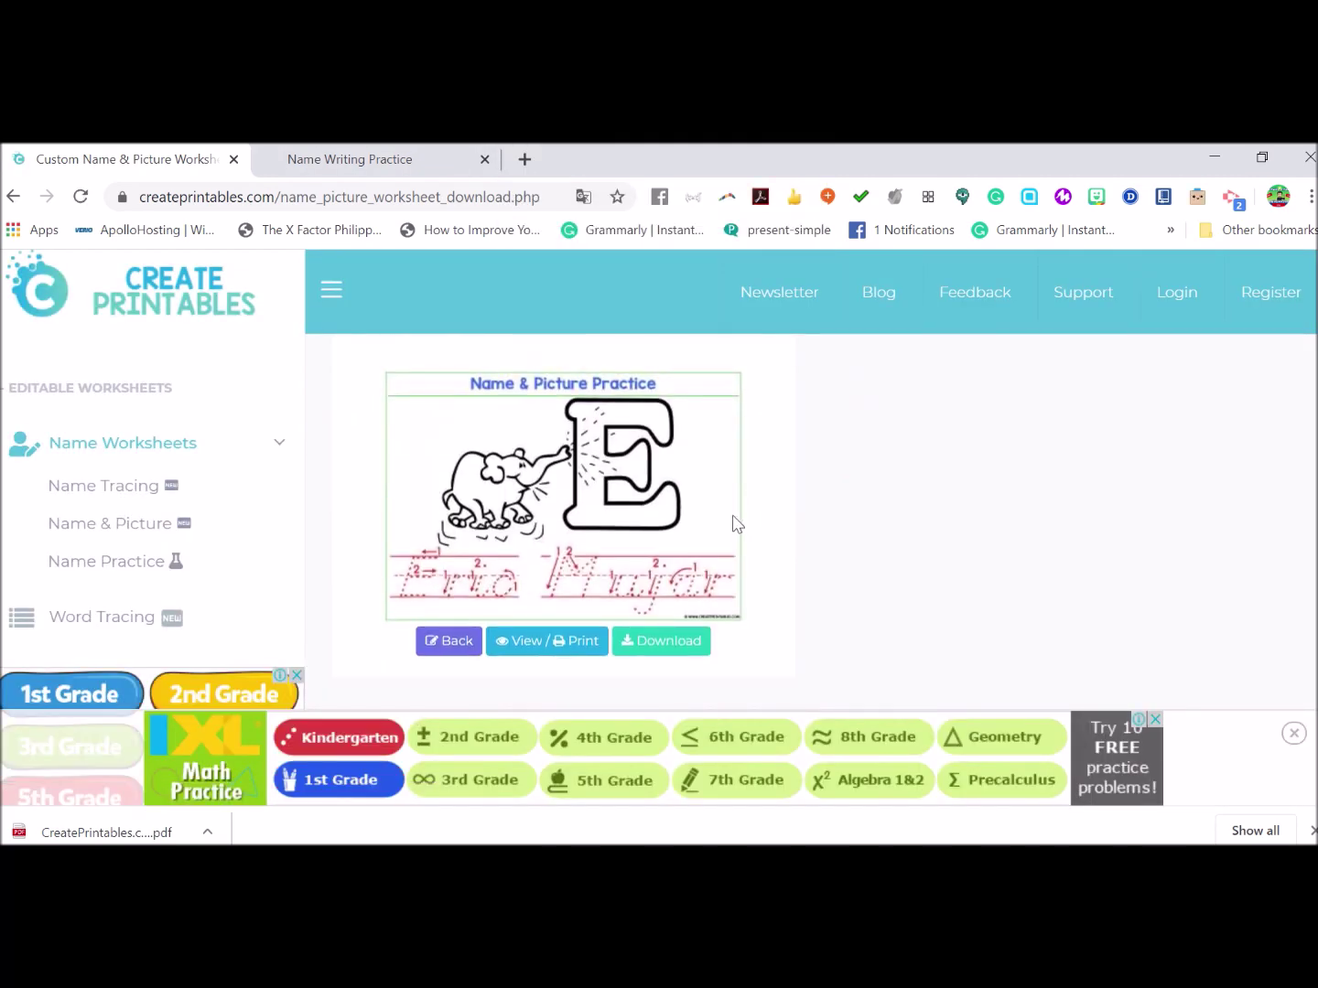
{"action": "left_click", "coordinate": [523, 641]}
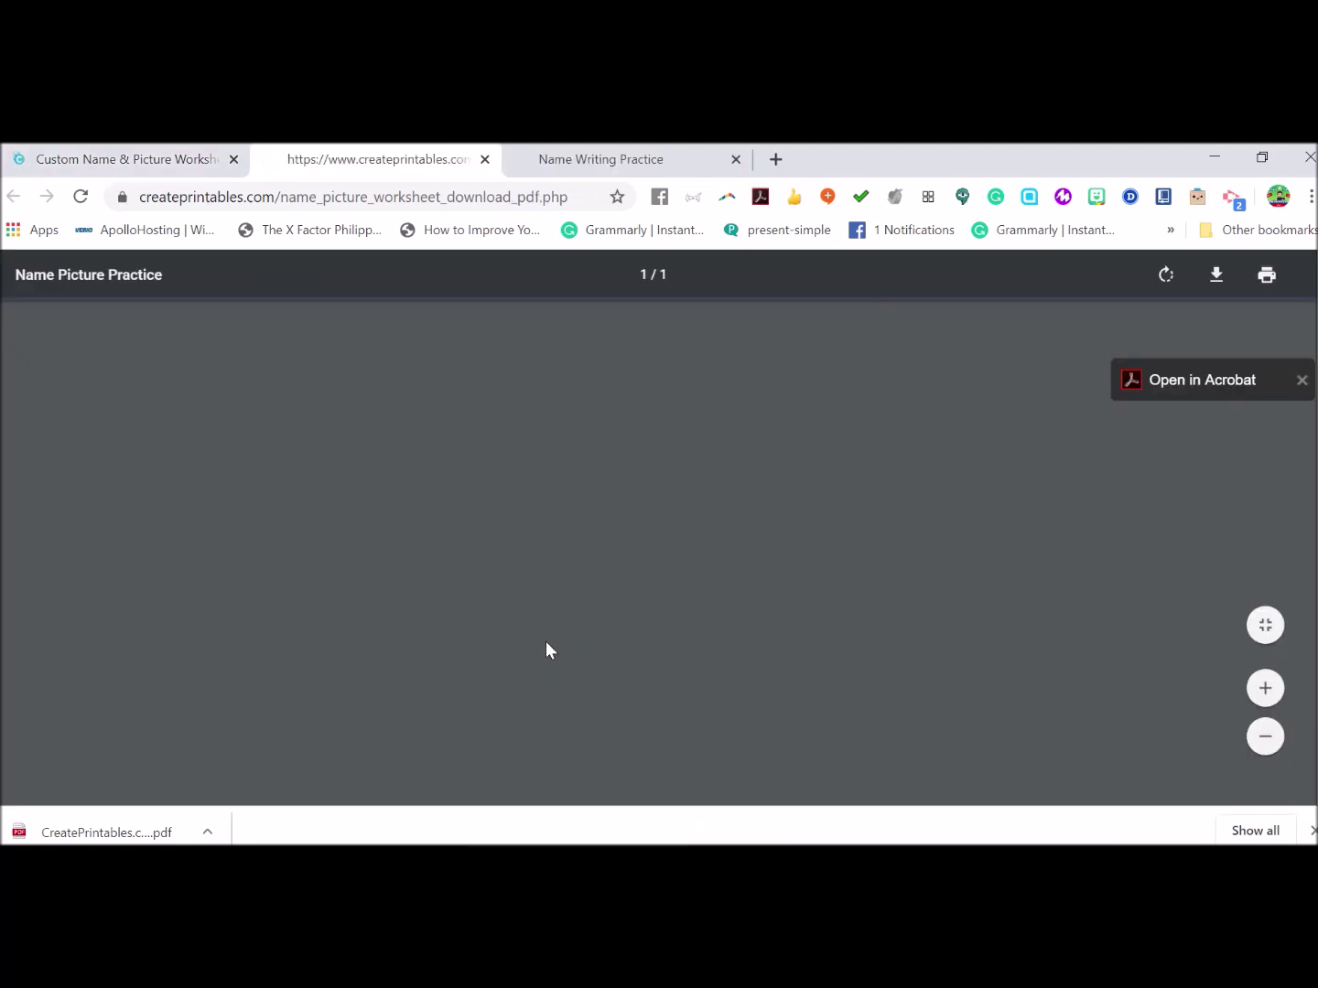
{"action": "scroll", "coordinate": [554, 634], "scroll_direction": "down", "scroll_amount": 1}
{"action": "scroll", "coordinate": [554, 633], "scroll_direction": "down", "scroll_amount": 3}
{"action": "scroll", "coordinate": [555, 632], "scroll_direction": "down", "scroll_amount": 1}
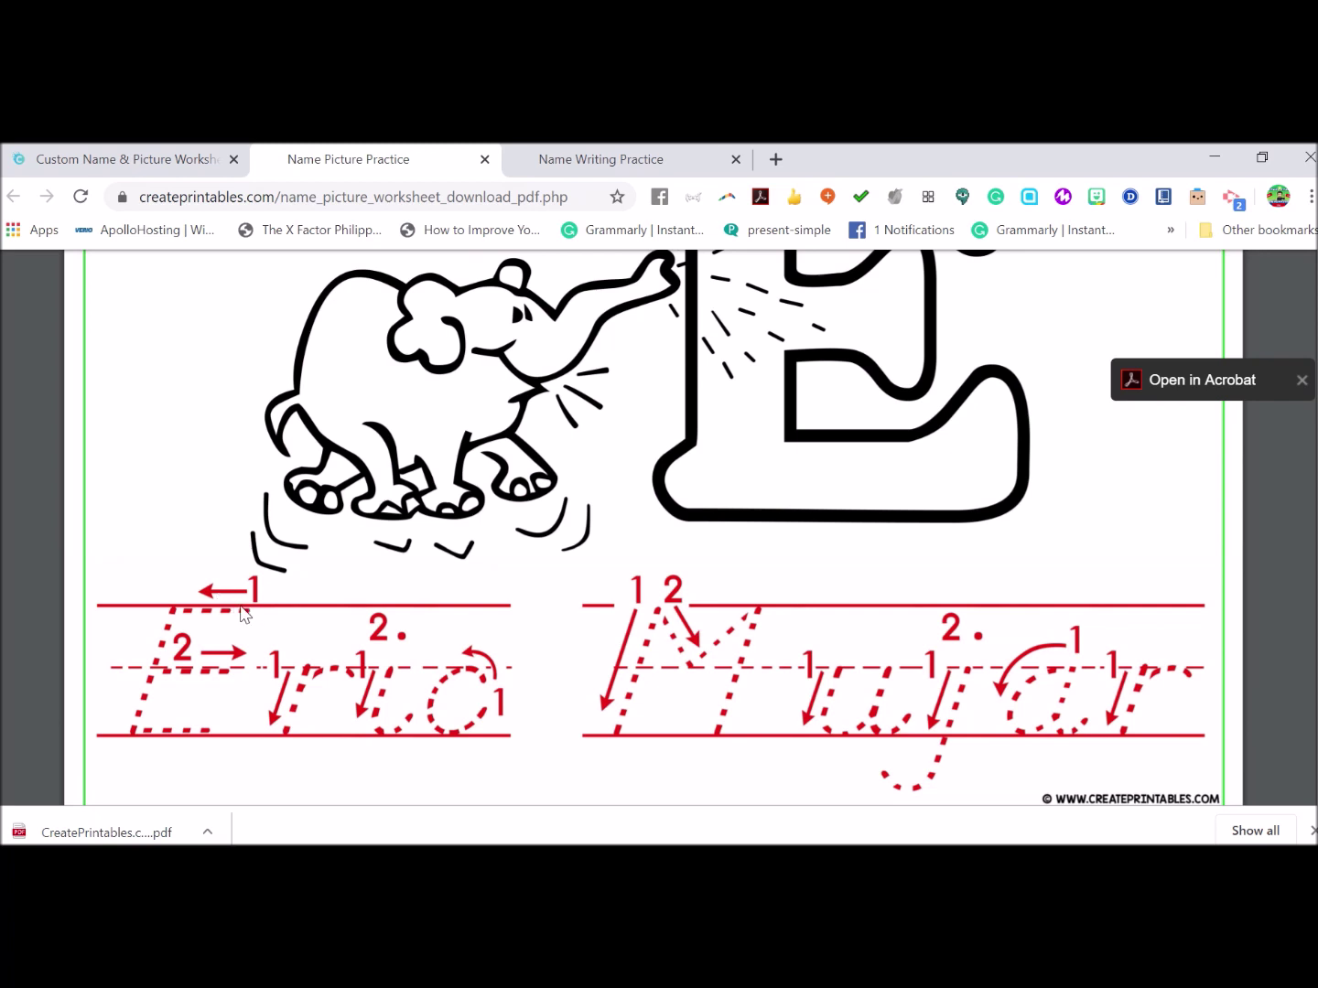
{"action": "scroll", "coordinate": [193, 612], "scroll_direction": "down", "scroll_amount": 1}
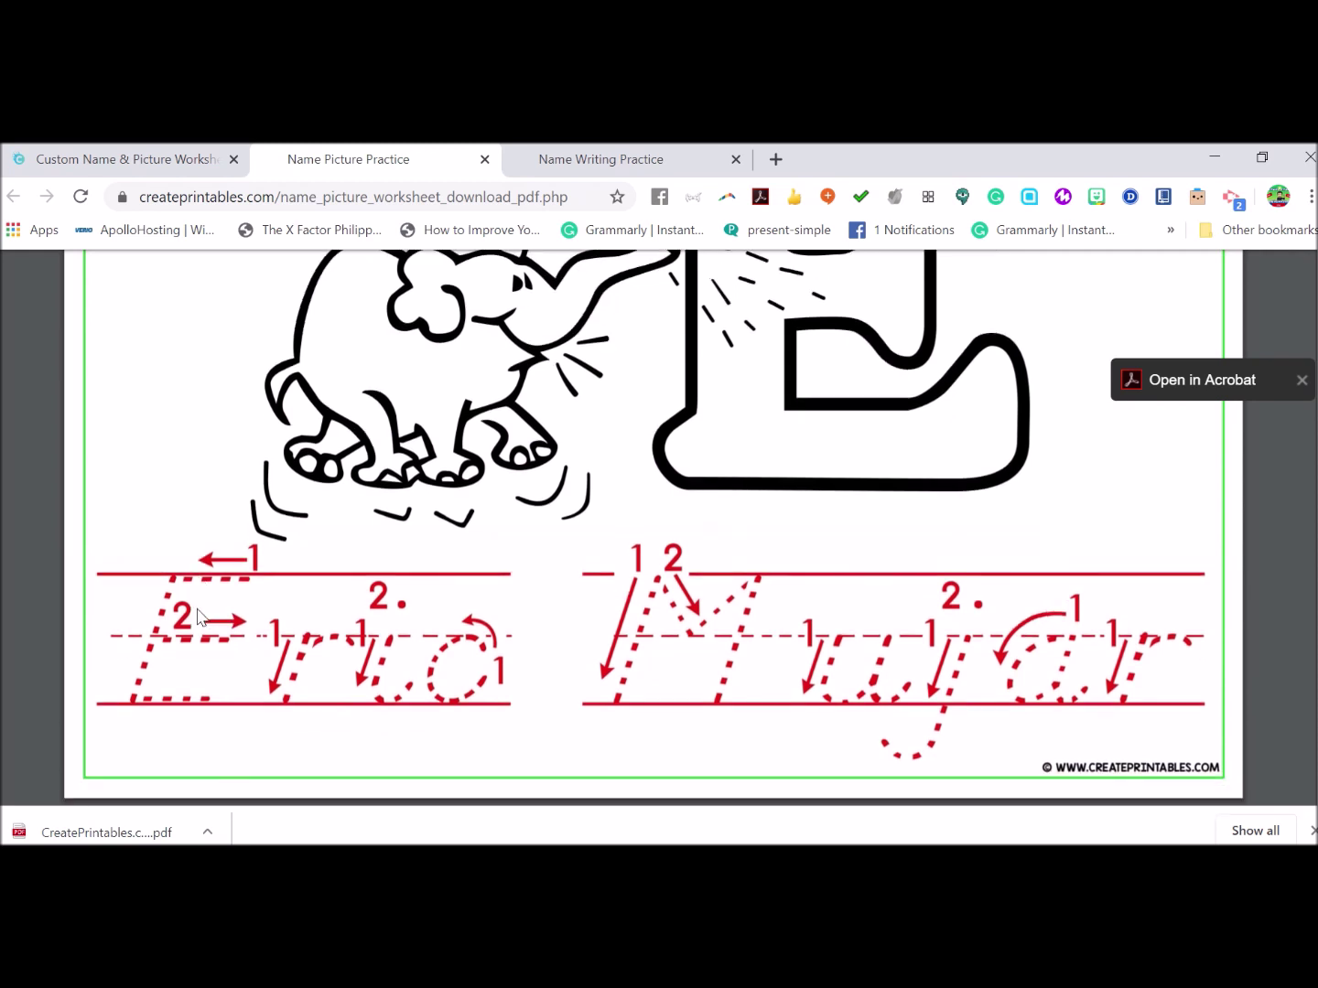
{"action": "scroll", "coordinate": [202, 614], "scroll_direction": "up", "scroll_amount": 2}
{"action": "scroll", "coordinate": [203, 620], "scroll_direction": "up", "scroll_amount": 3}
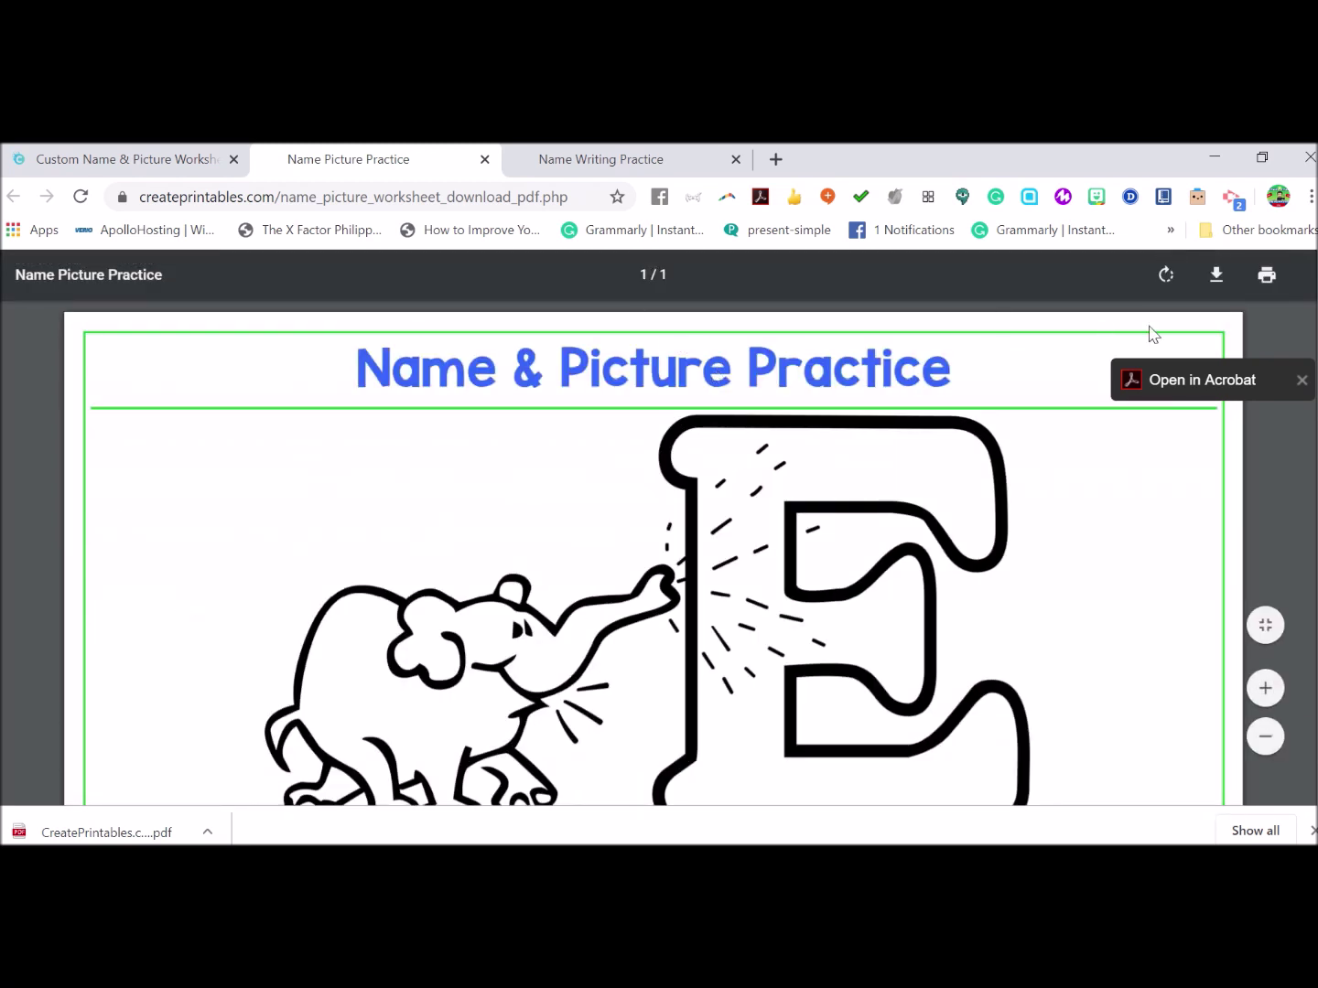
Save the PDF under its suggested name and return to the CreatePrintables page.
{"action": "left_click", "coordinate": [1231, 290]}
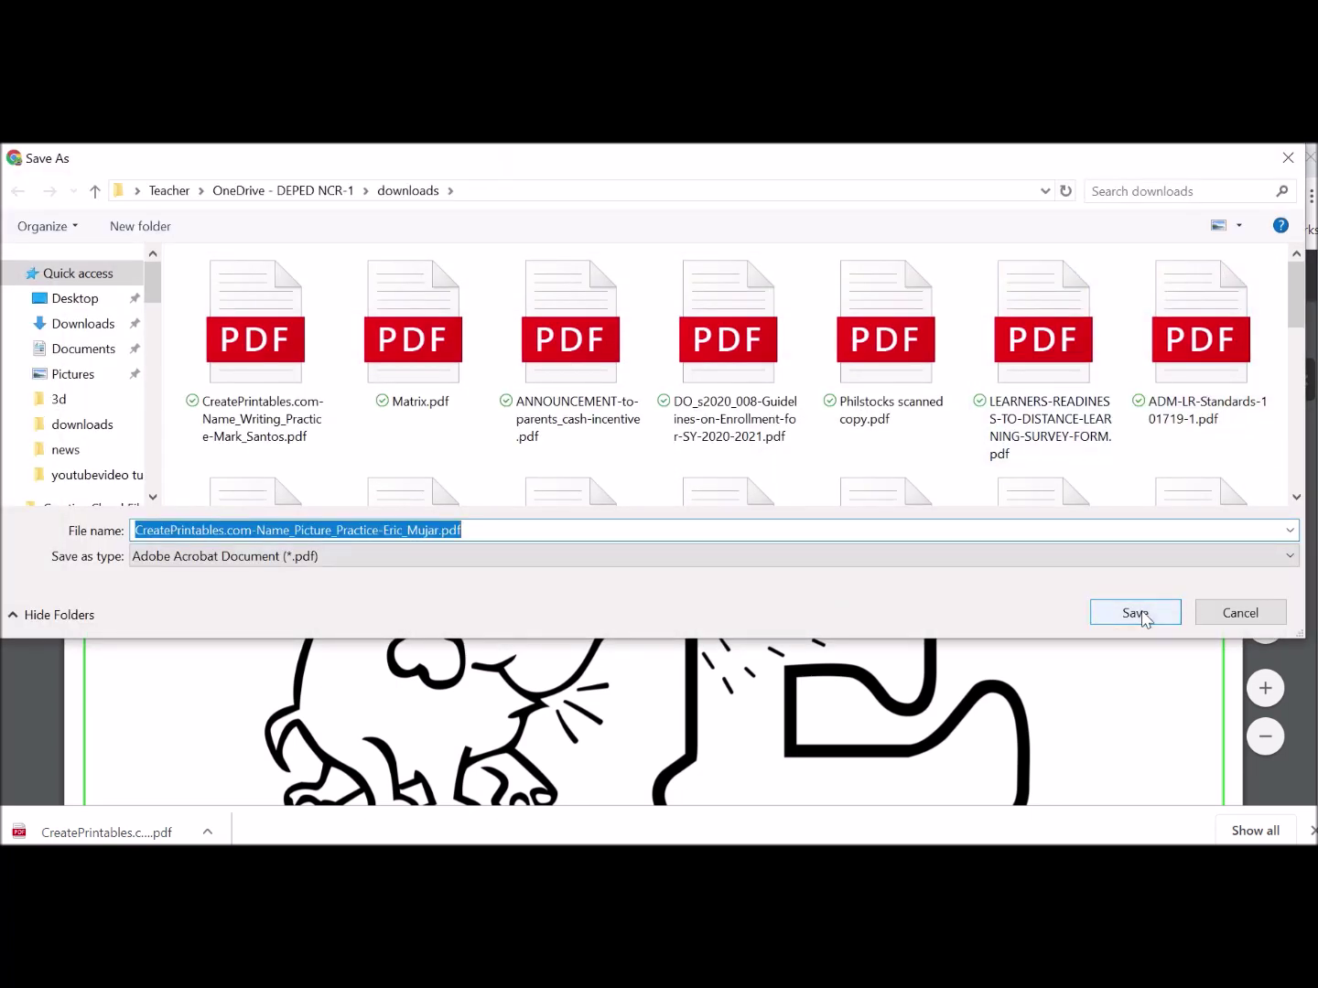
{"action": "left_click", "coordinate": [1140, 614]}
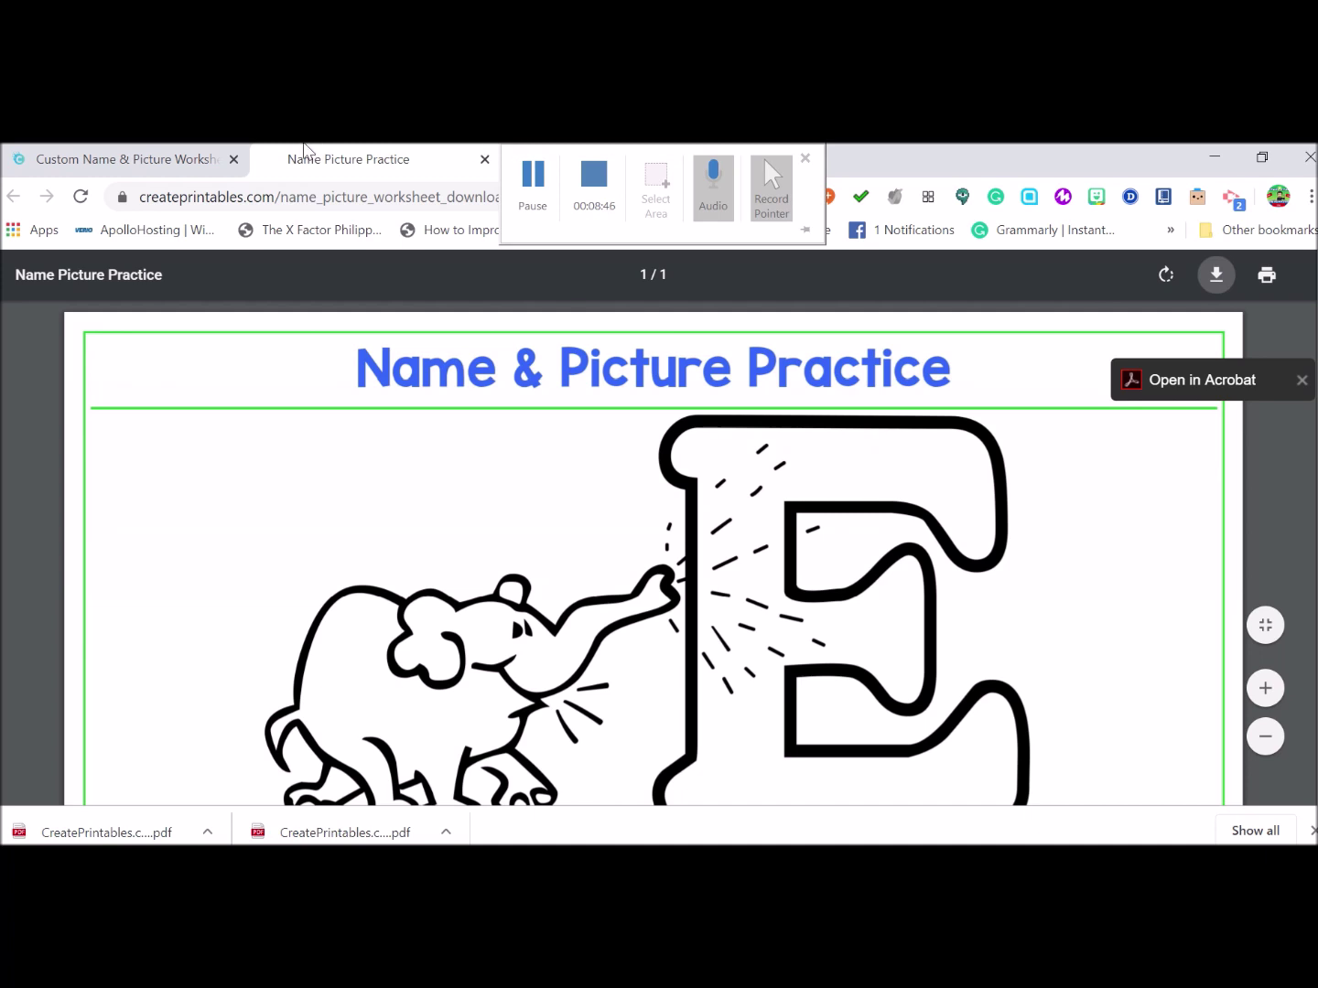
{"action": "left_click", "coordinate": [165, 159]}
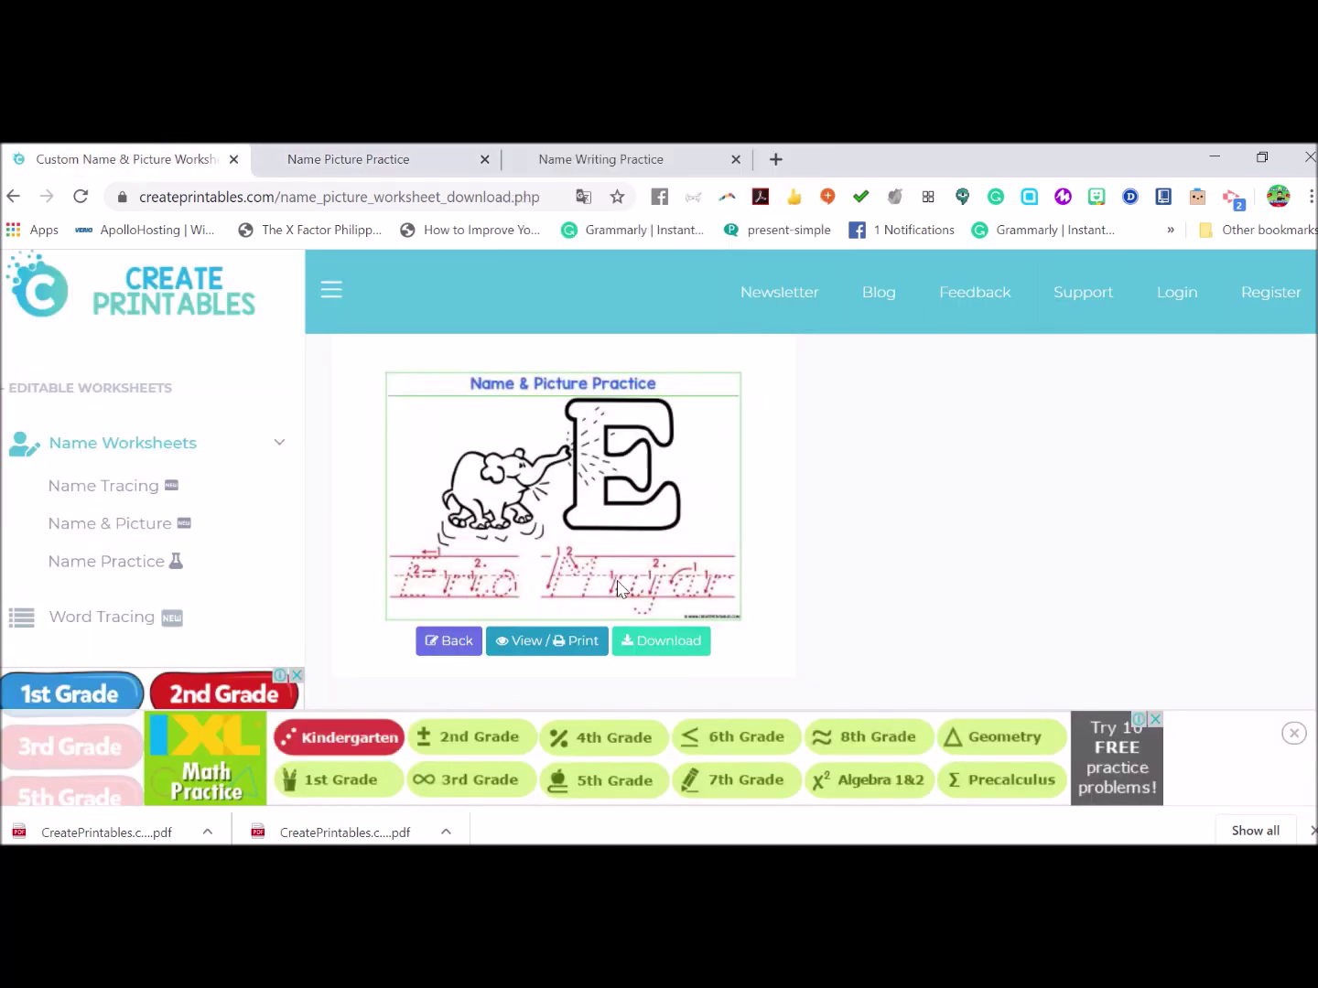
Look over the members-only Name Practice page, then switch to the Word Tracing worksheet form.
{"action": "left_click", "coordinate": [119, 579]}
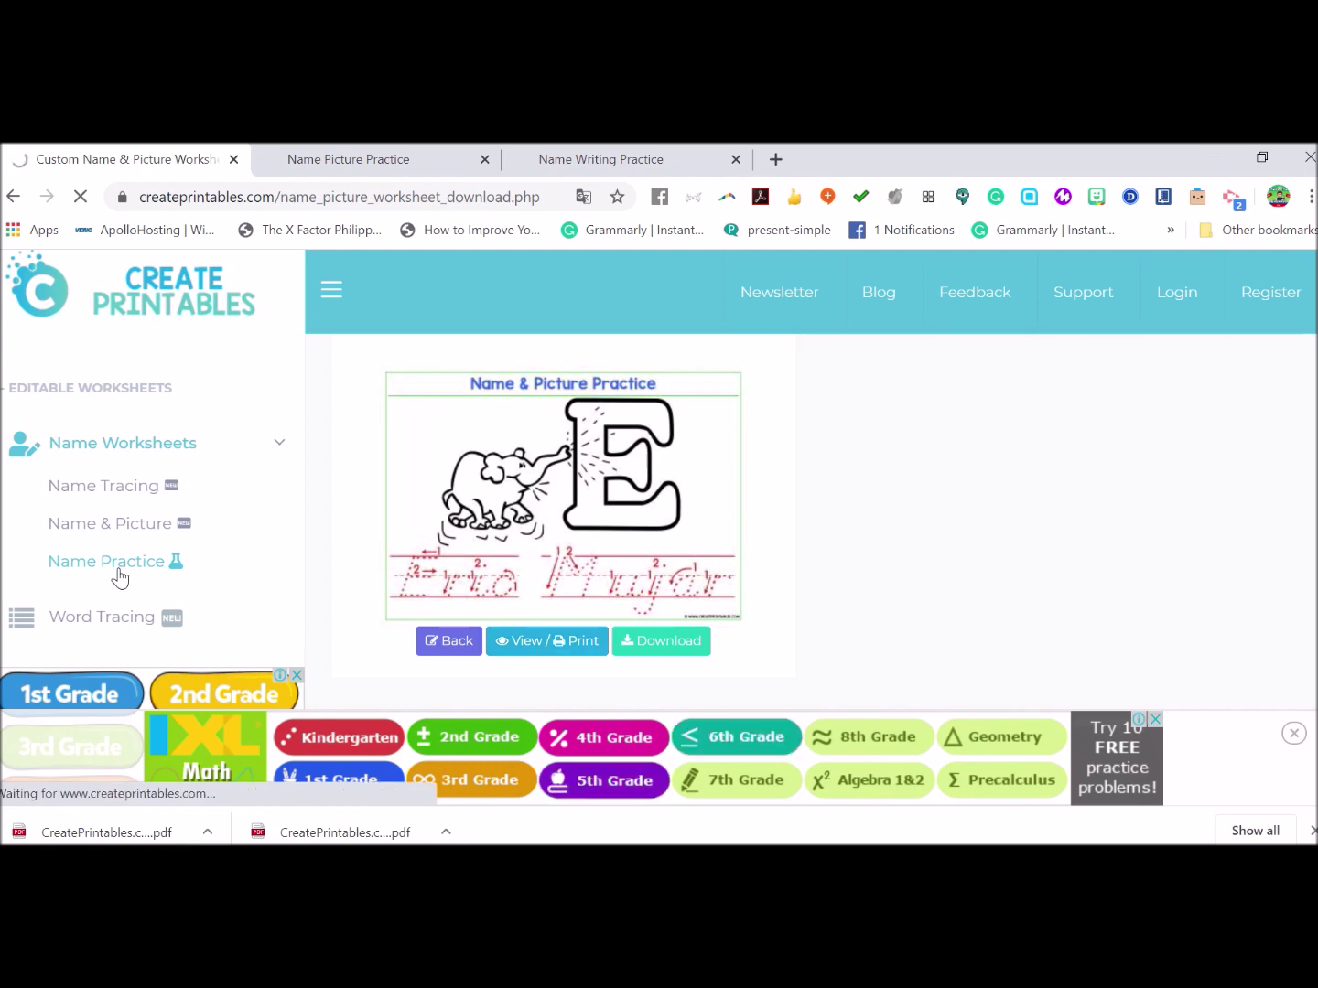
{"action": "scroll", "coordinate": [532, 529], "scroll_direction": "down", "scroll_amount": 2}
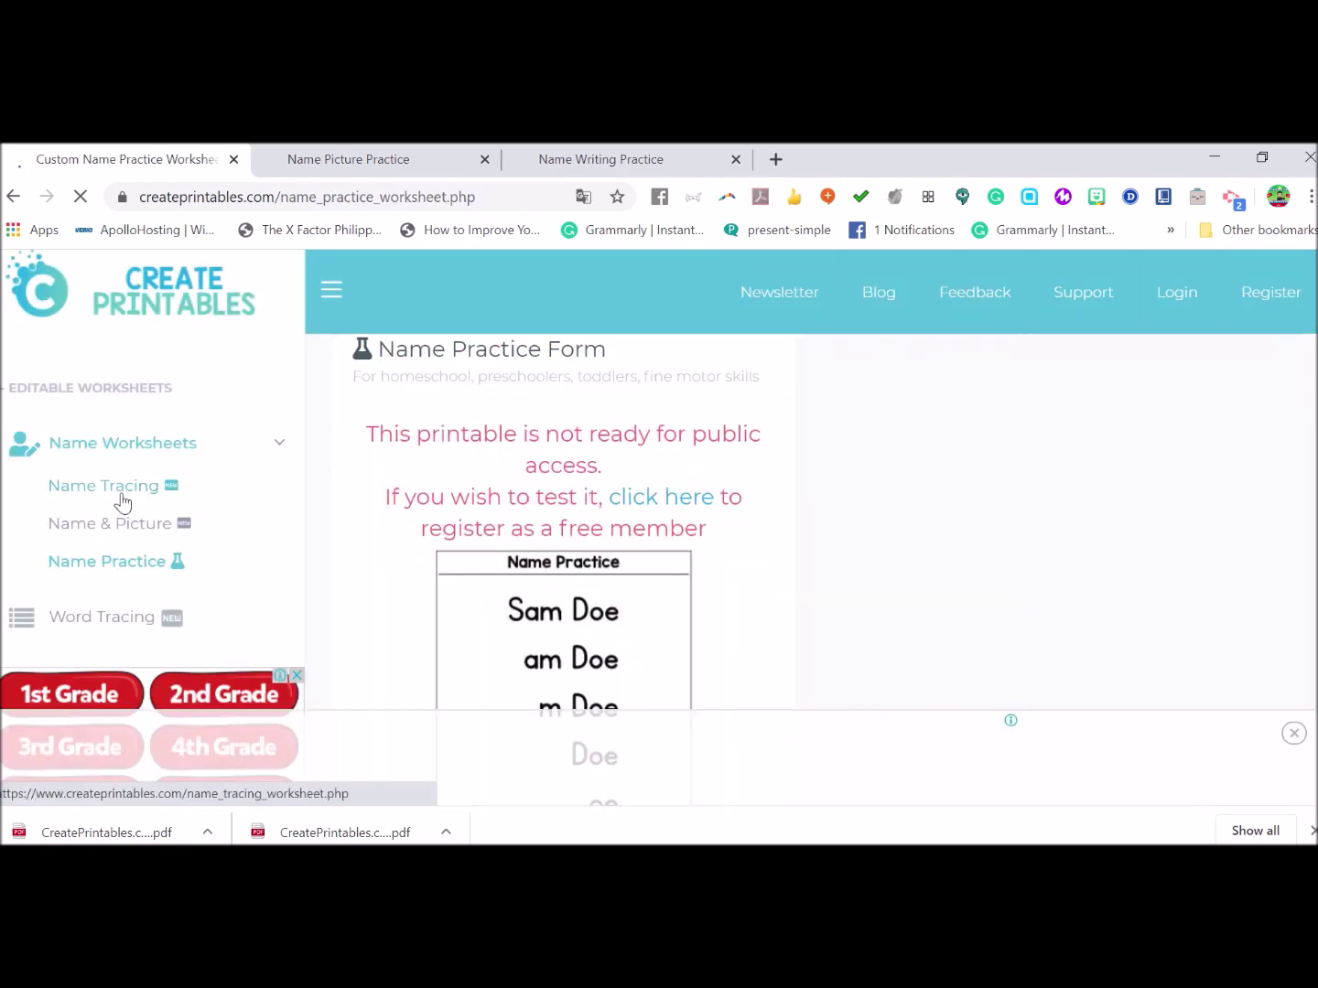
{"action": "scroll", "coordinate": [444, 470], "scroll_direction": "down", "scroll_amount": 3}
{"action": "scroll", "coordinate": [446, 469], "scroll_direction": "up", "scroll_amount": 1}
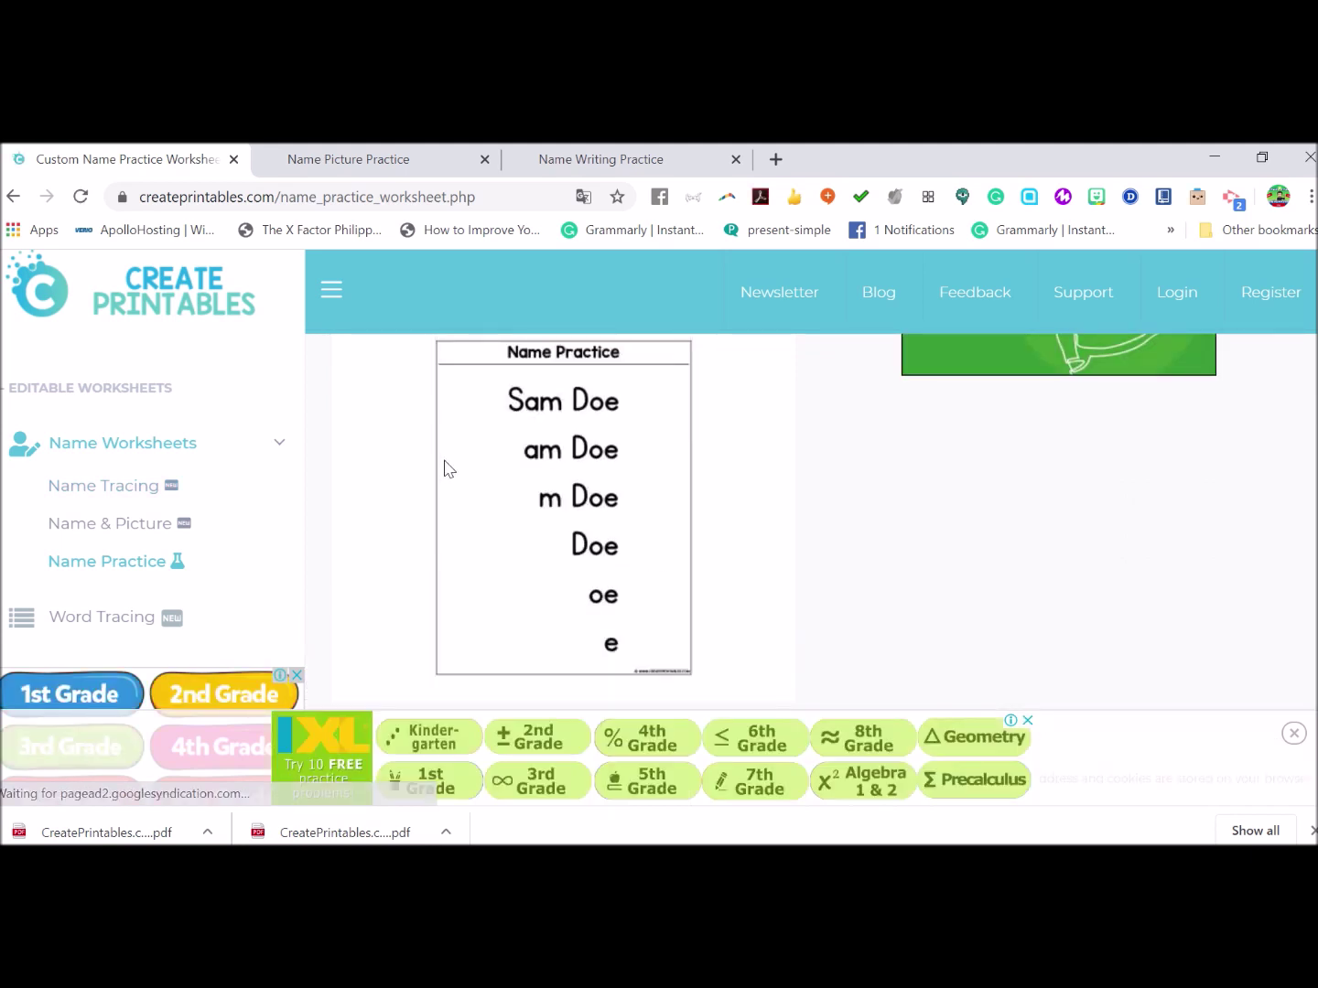
{"action": "scroll", "coordinate": [447, 469], "scroll_direction": "up", "scroll_amount": 1}
{"action": "scroll", "coordinate": [540, 480], "scroll_direction": "up", "scroll_amount": 1}
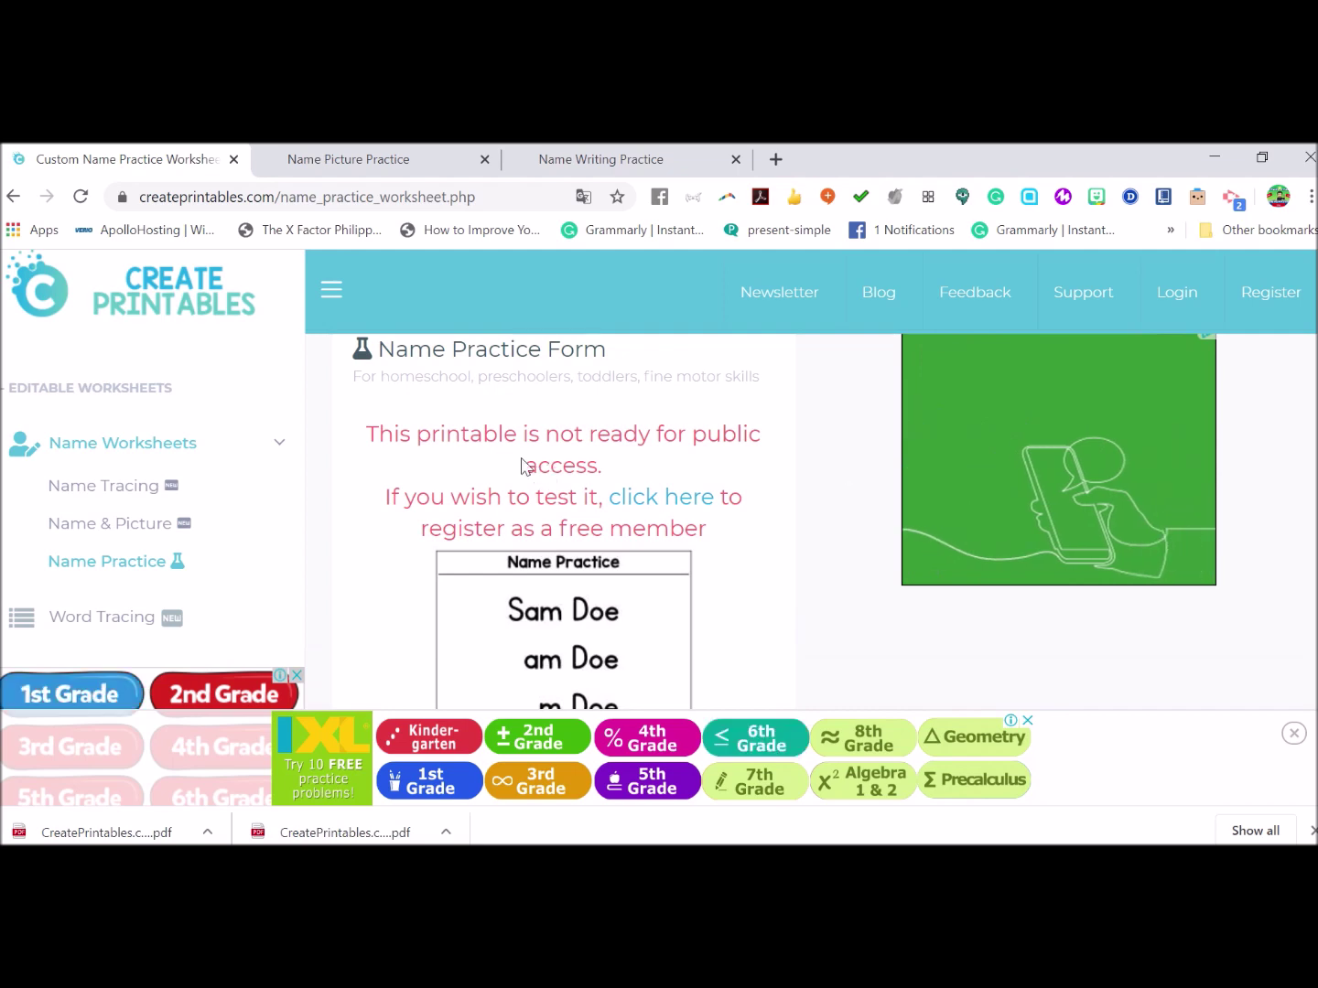
{"action": "scroll", "coordinate": [519, 462], "scroll_direction": "down", "scroll_amount": 2}
{"action": "left_click", "coordinate": [111, 620]}
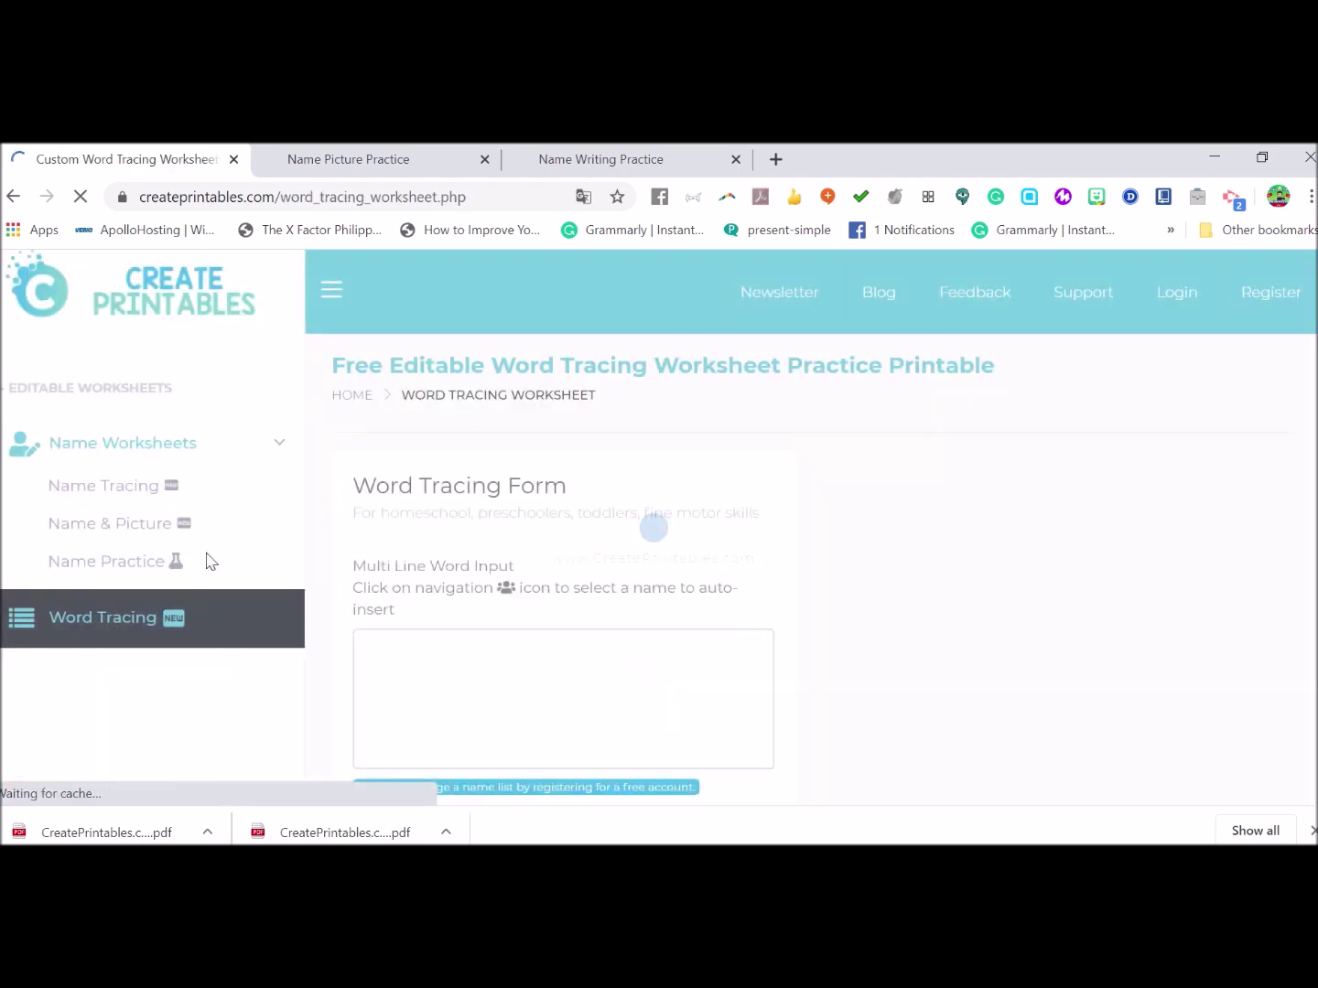
Enter 'I have a pen' in the Multi Line Word Input and generate the preview.
{"action": "scroll", "coordinate": [521, 535], "scroll_direction": "down", "scroll_amount": 3}
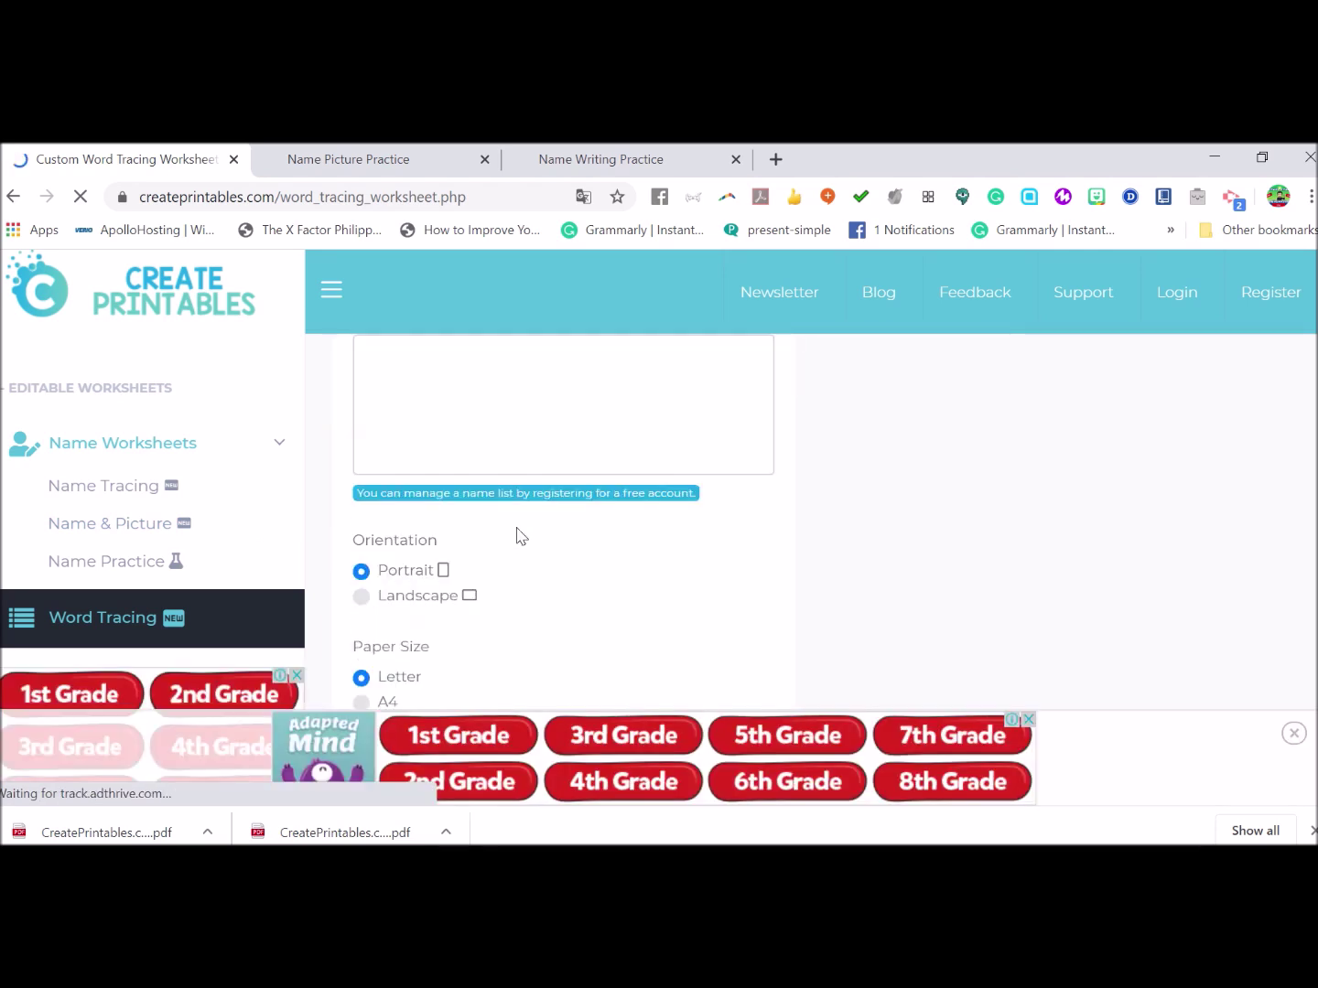
{"action": "scroll", "coordinate": [494, 453], "scroll_direction": "up", "scroll_amount": 2}
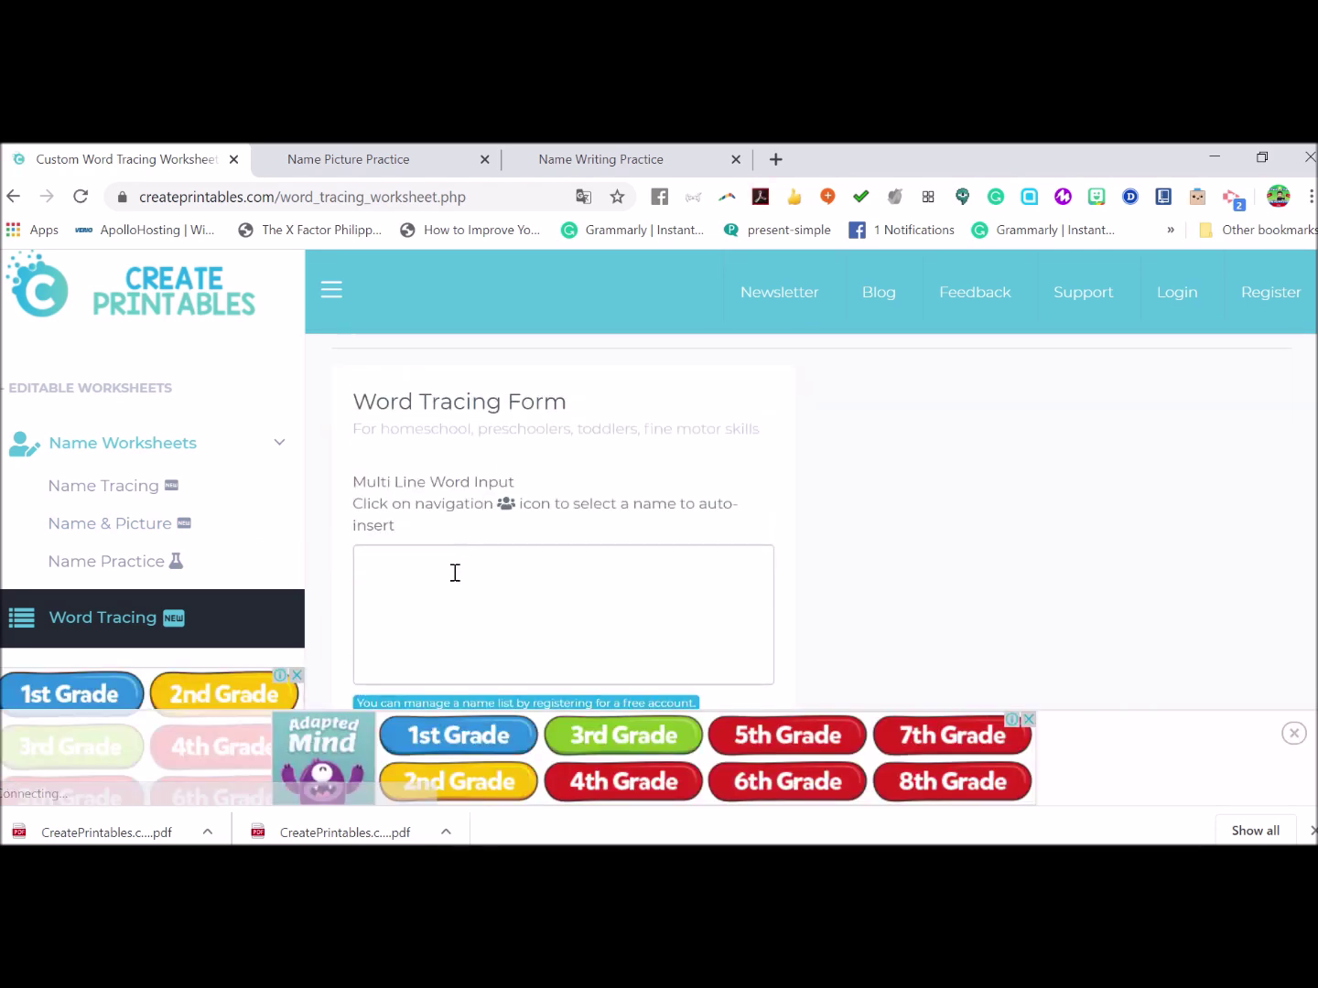
{"action": "scroll", "coordinate": [385, 531], "scroll_direction": "down", "scroll_amount": 1}
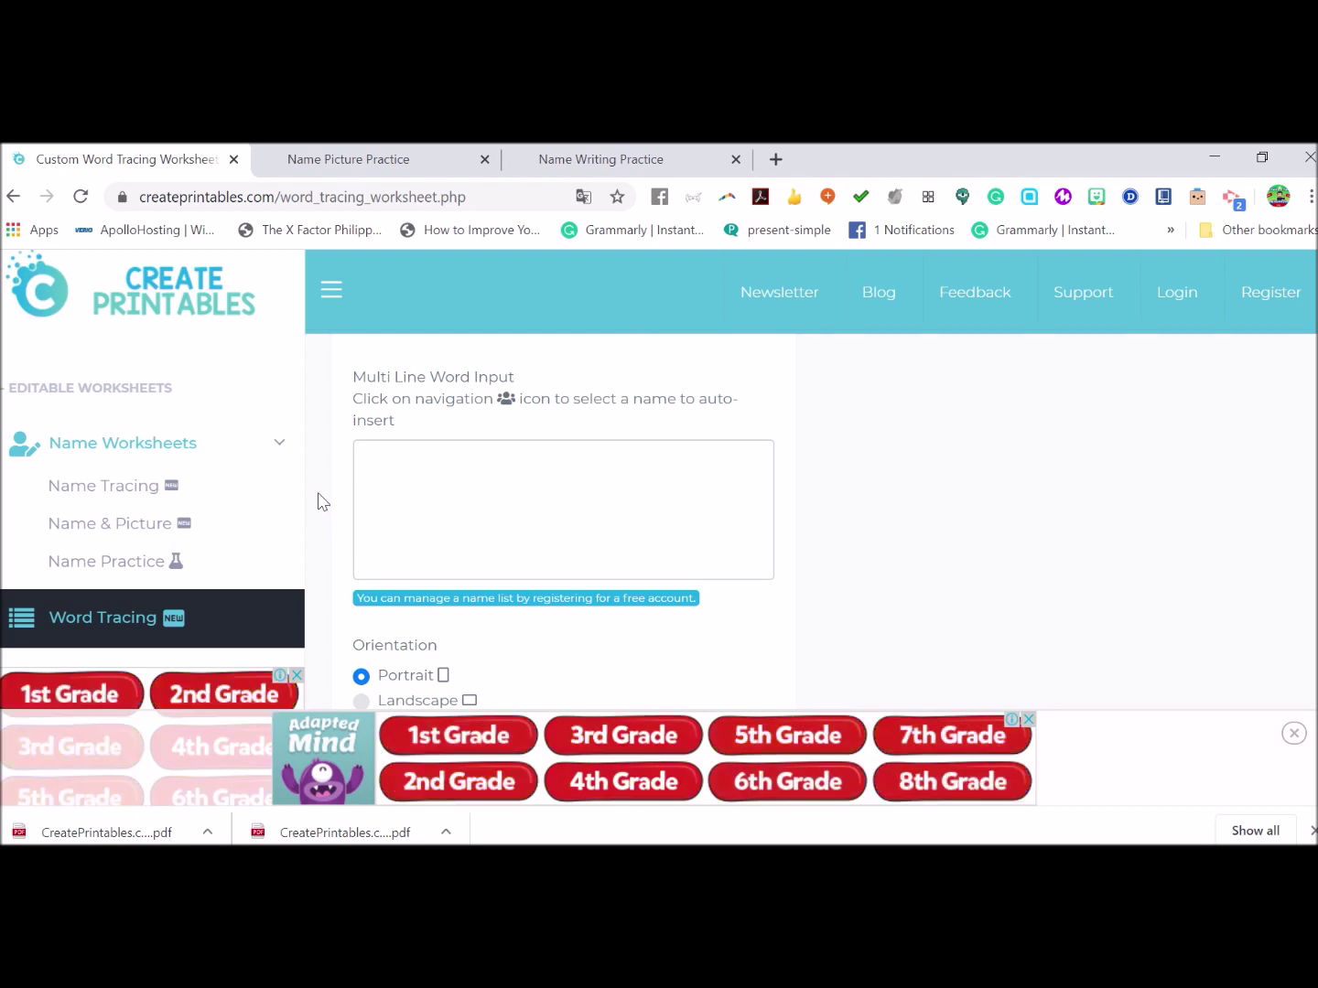
{"action": "left_click", "coordinate": [435, 487]}
{"action": "type", "text": "I"}
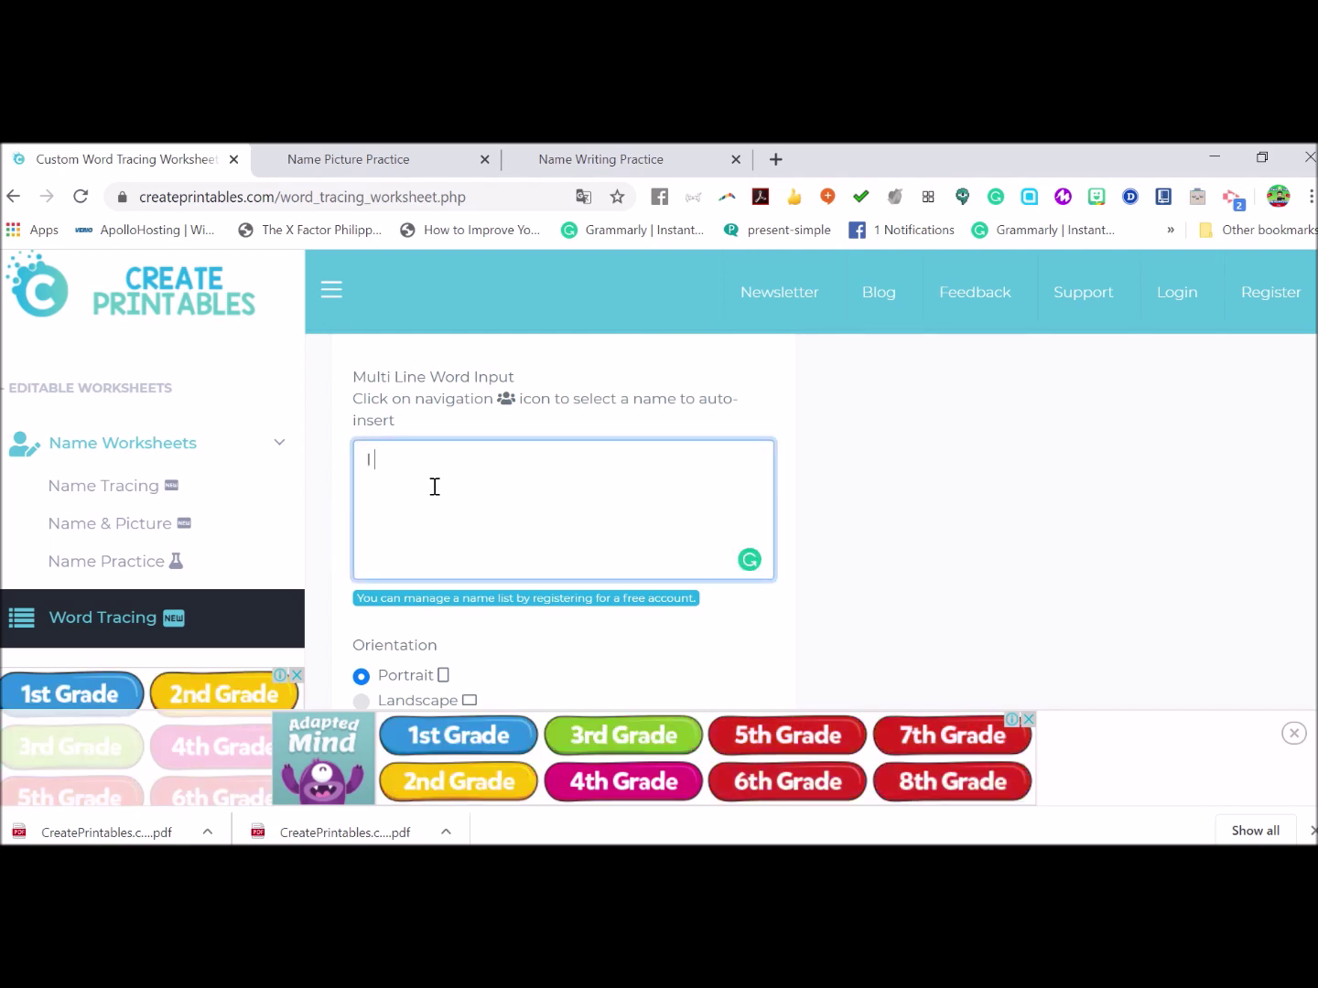
{"action": "type", "text": "have a pen"}
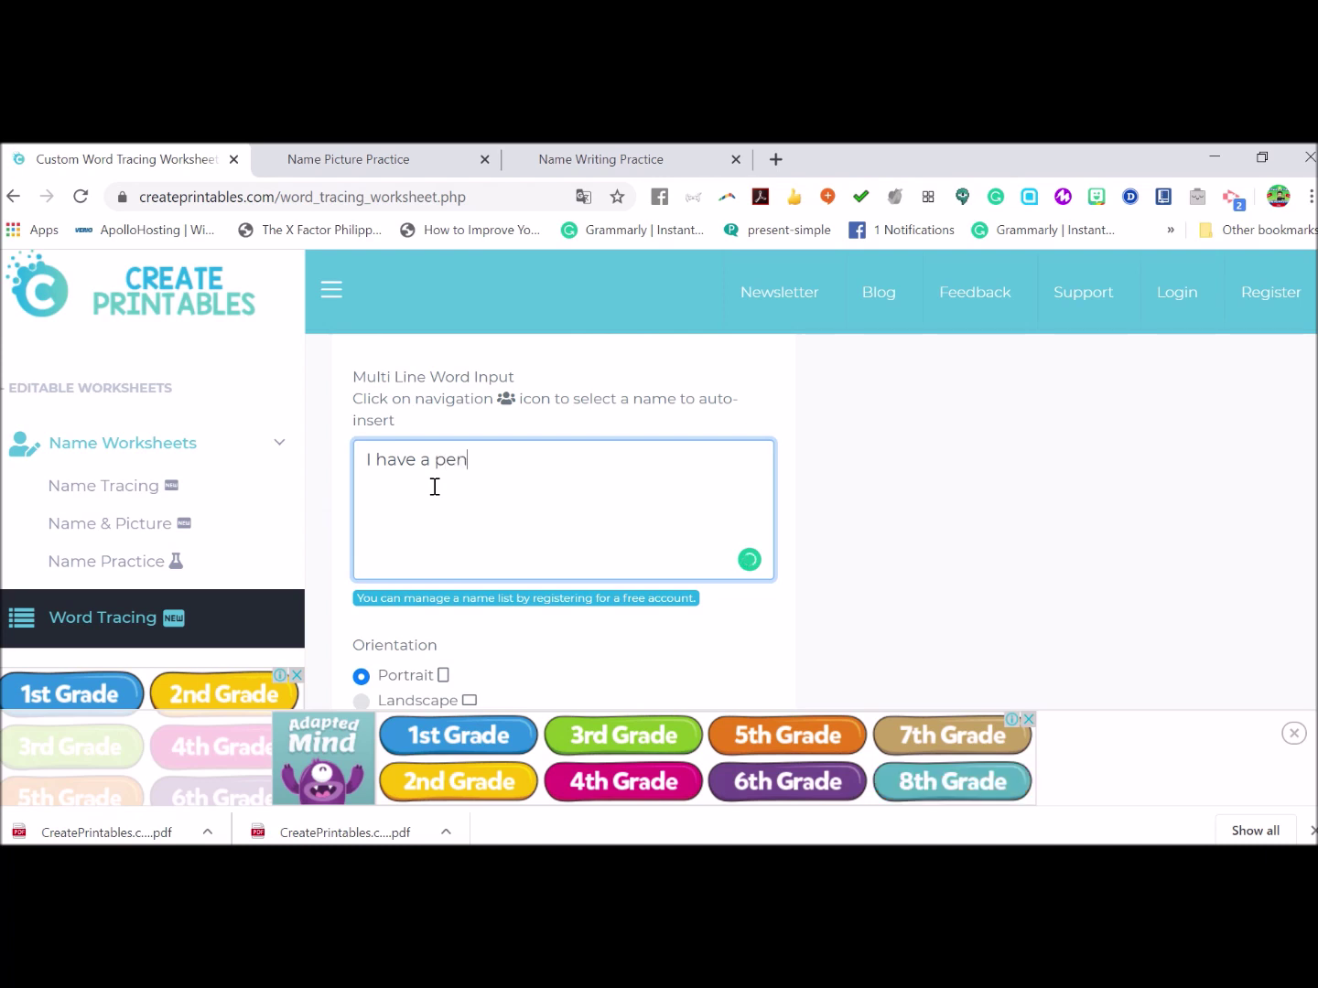
{"action": "scroll", "coordinate": [455, 504], "scroll_direction": "down", "scroll_amount": 2}
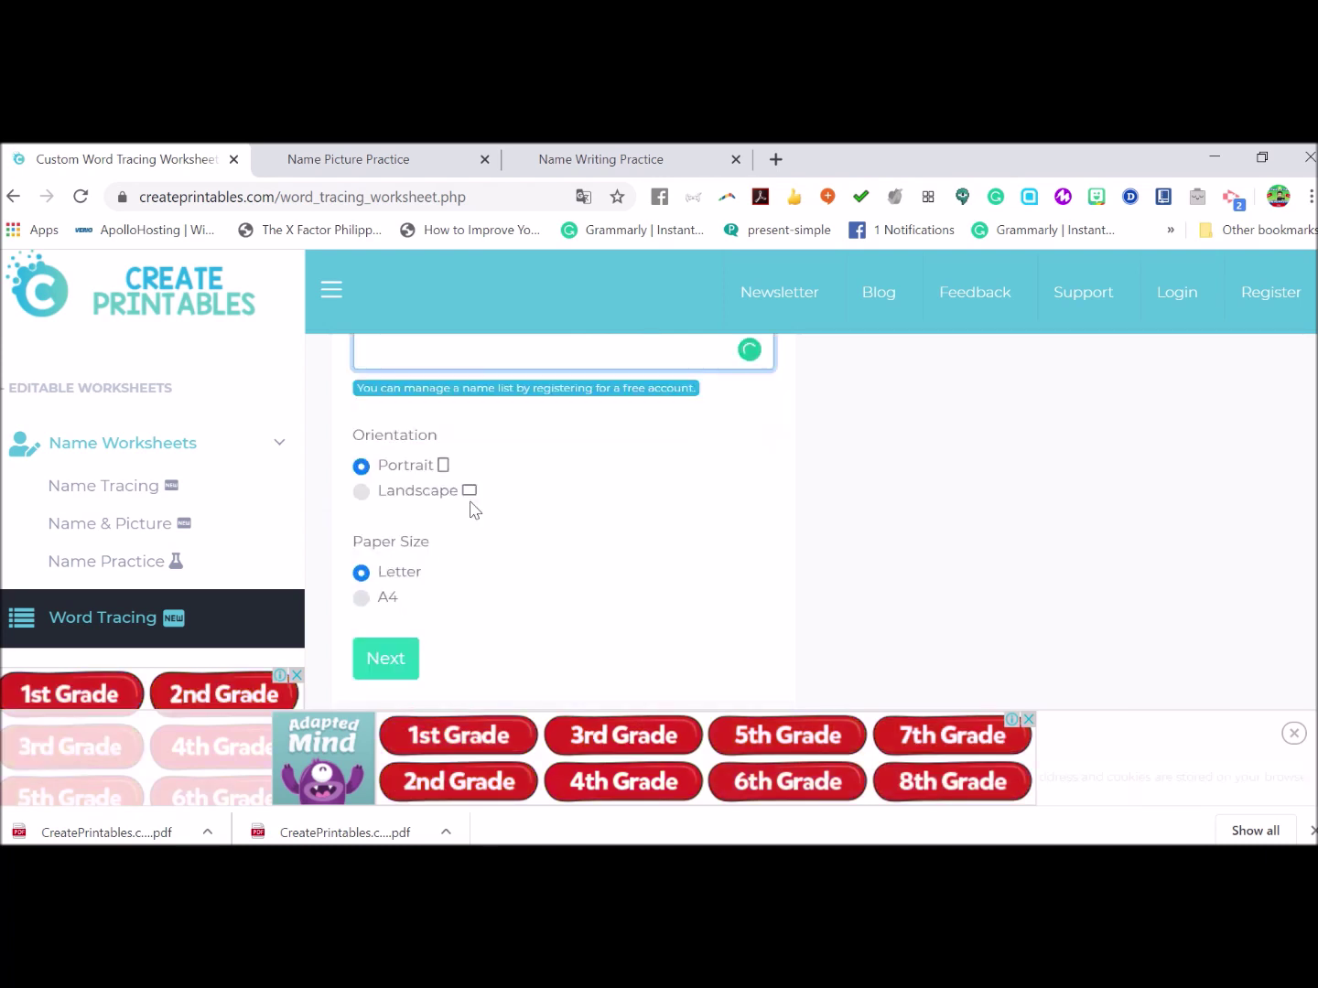
{"action": "left_click", "coordinate": [392, 659]}
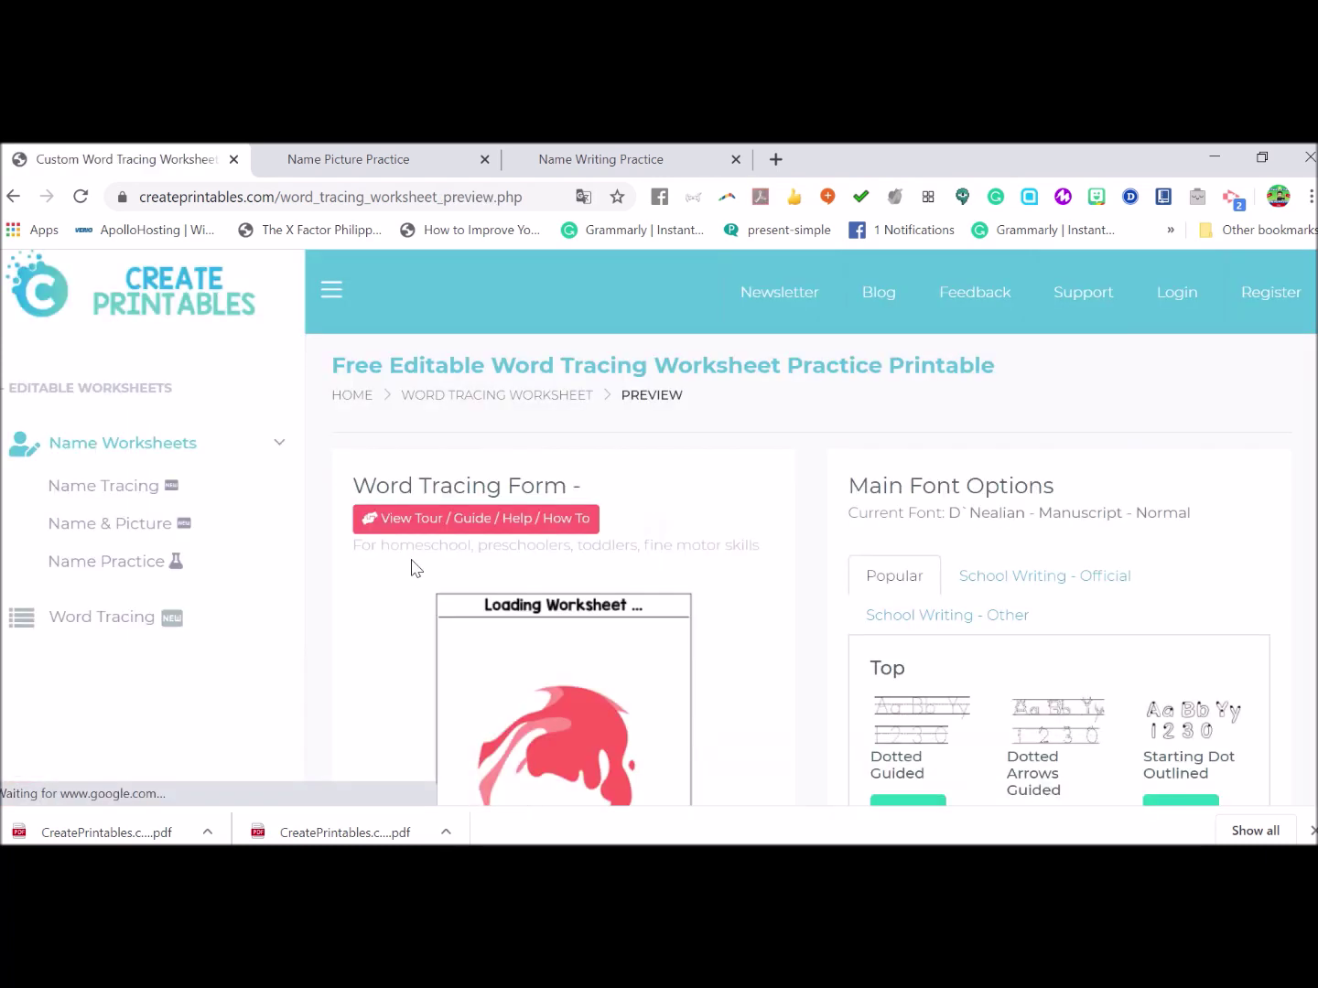
Apply the Kindergarten Works Starting Dot Outlined font from the School Writing - Other fonts.
{"action": "scroll", "coordinate": [434, 539], "scroll_direction": "down", "scroll_amount": 2}
{"action": "scroll", "coordinate": [435, 540], "scroll_direction": "down", "scroll_amount": 1}
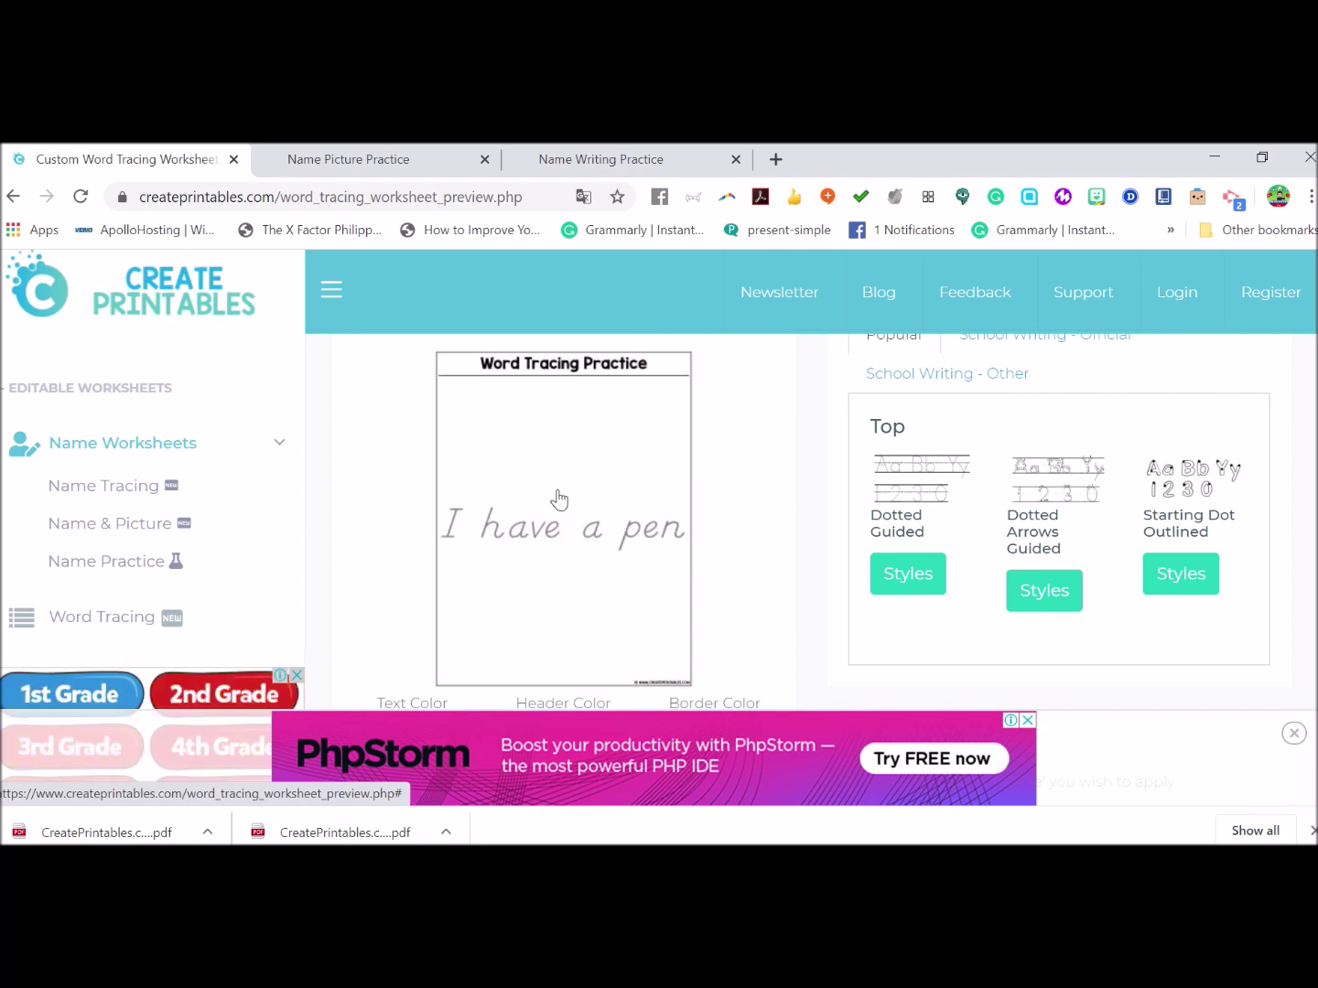
{"action": "scroll", "coordinate": [592, 526], "scroll_direction": "down", "scroll_amount": 1}
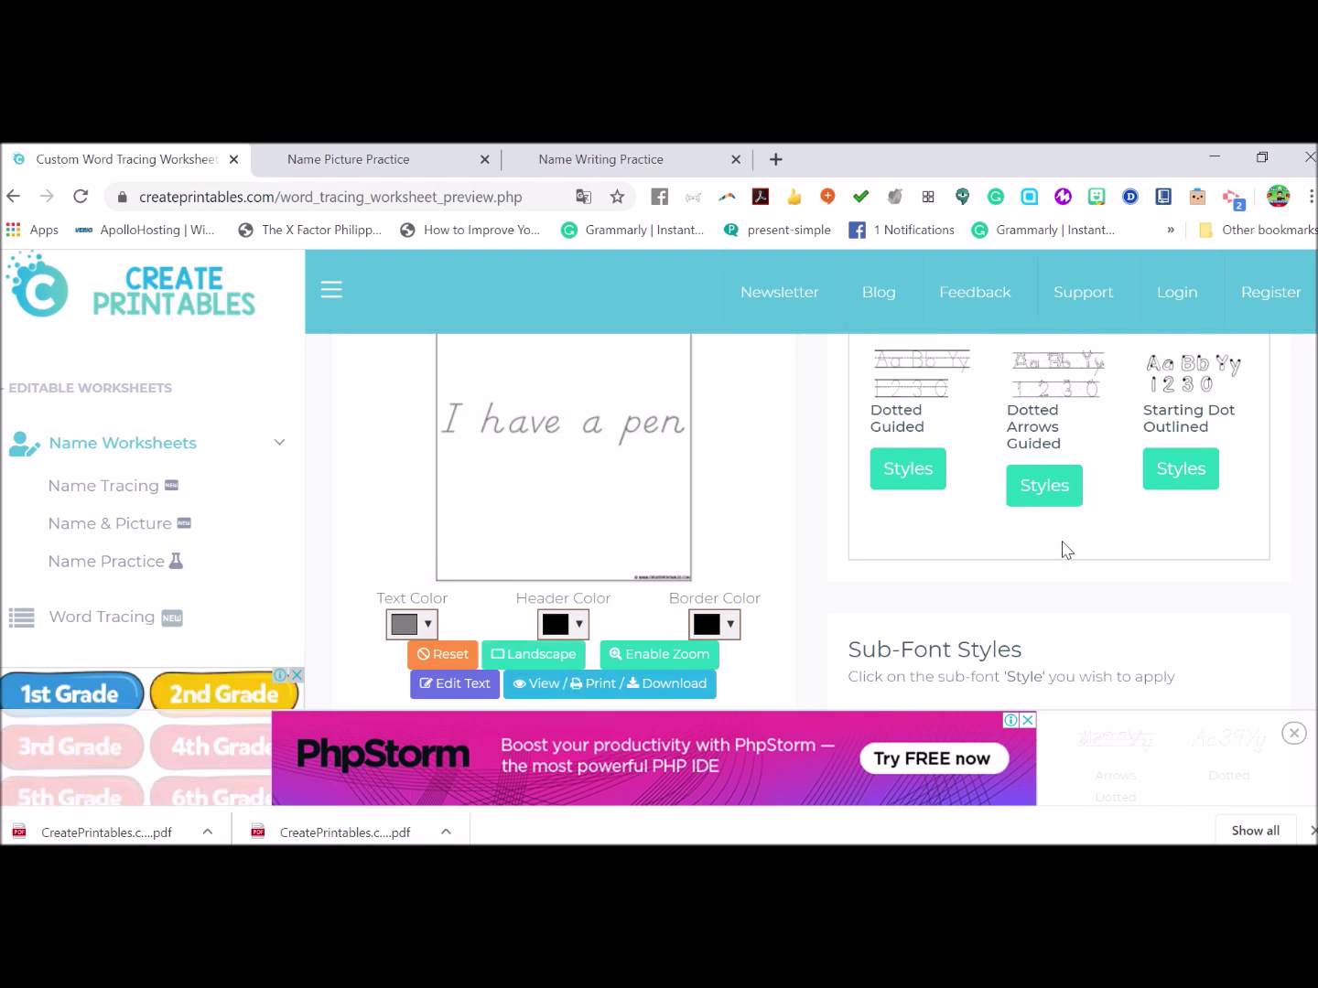
{"action": "scroll", "coordinate": [1062, 549], "scroll_direction": "up", "scroll_amount": 2}
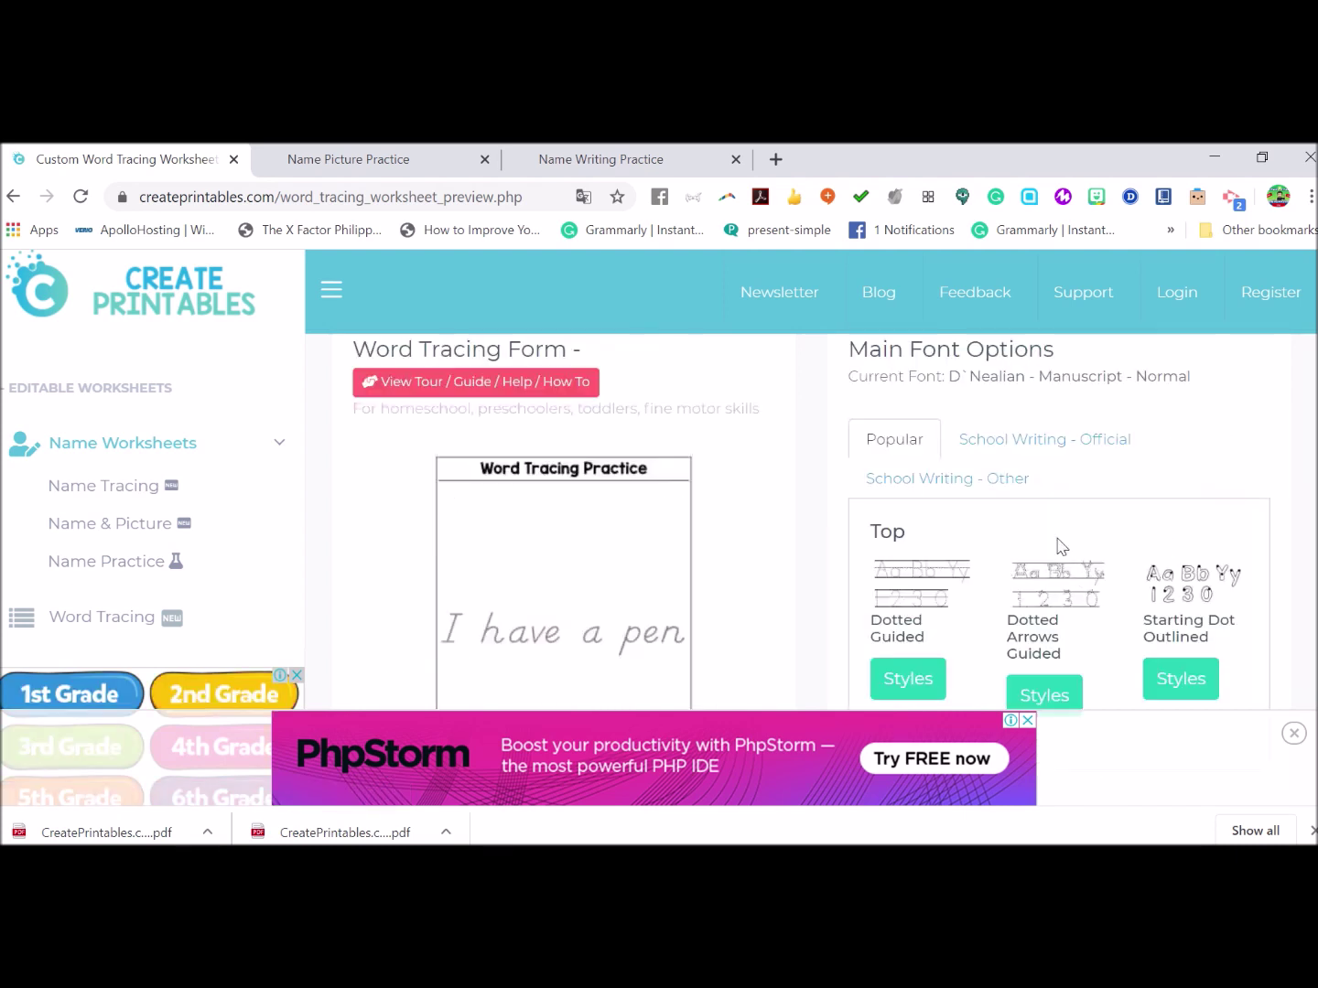
{"action": "left_click", "coordinate": [1047, 451]}
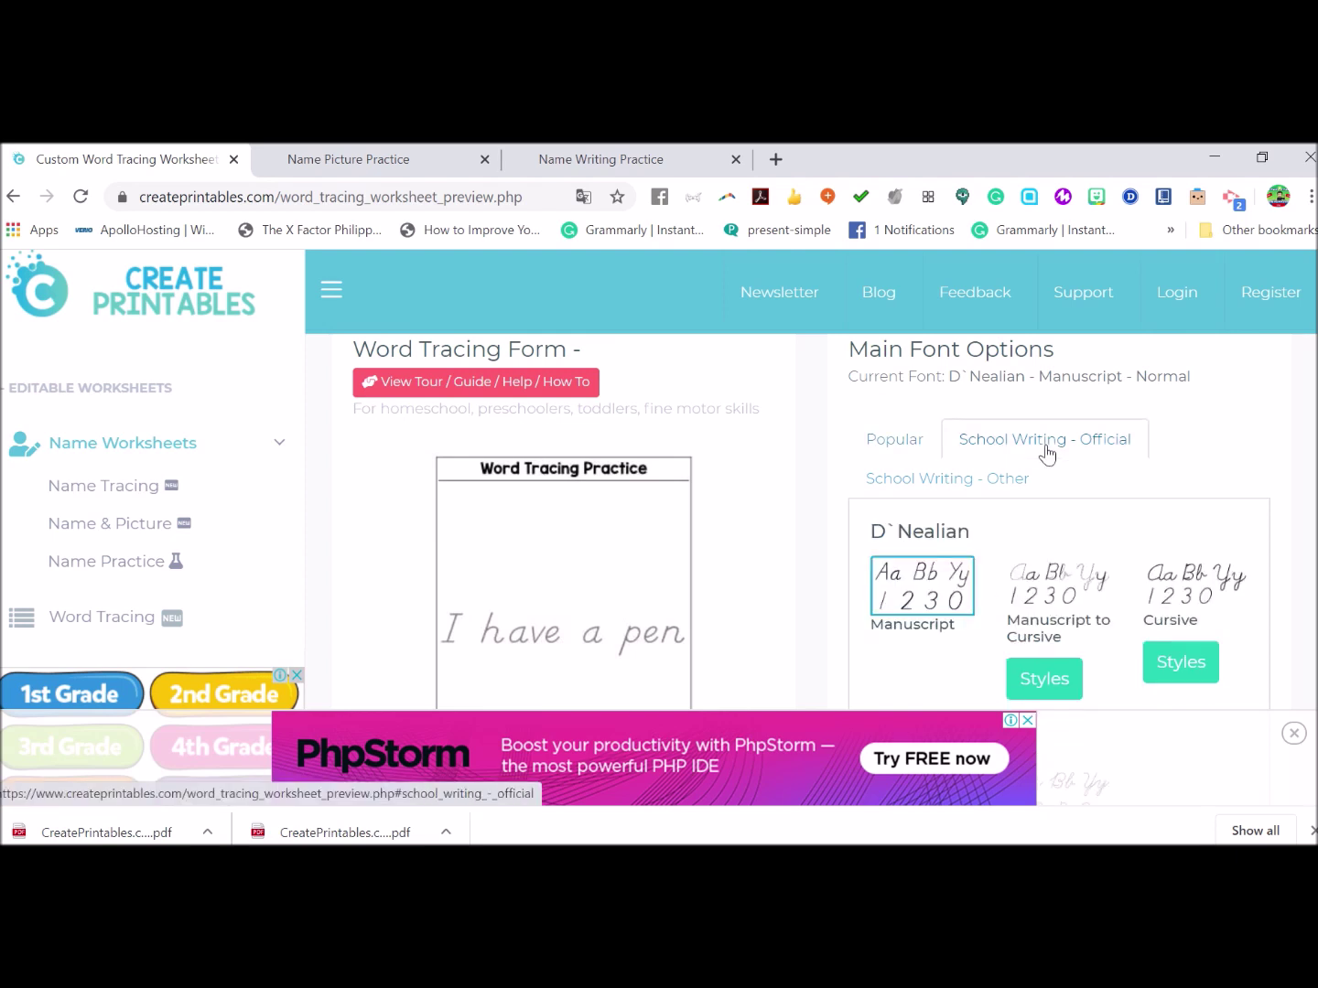
{"action": "left_click", "coordinate": [976, 497]}
{"action": "scroll", "coordinate": [970, 514], "scroll_direction": "down", "scroll_amount": 2}
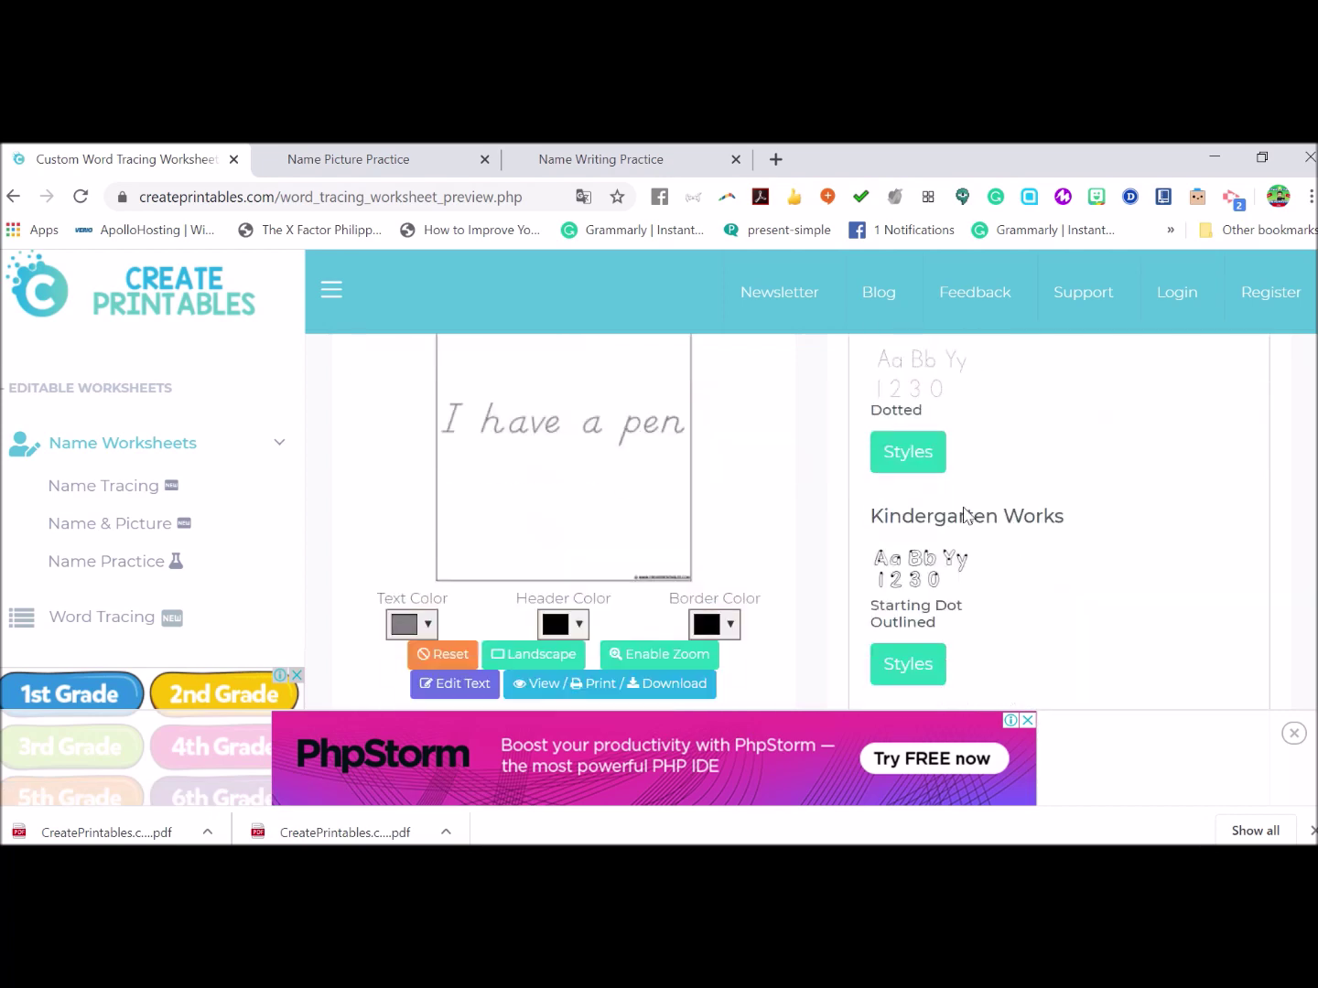
{"action": "left_click", "coordinate": [896, 682]}
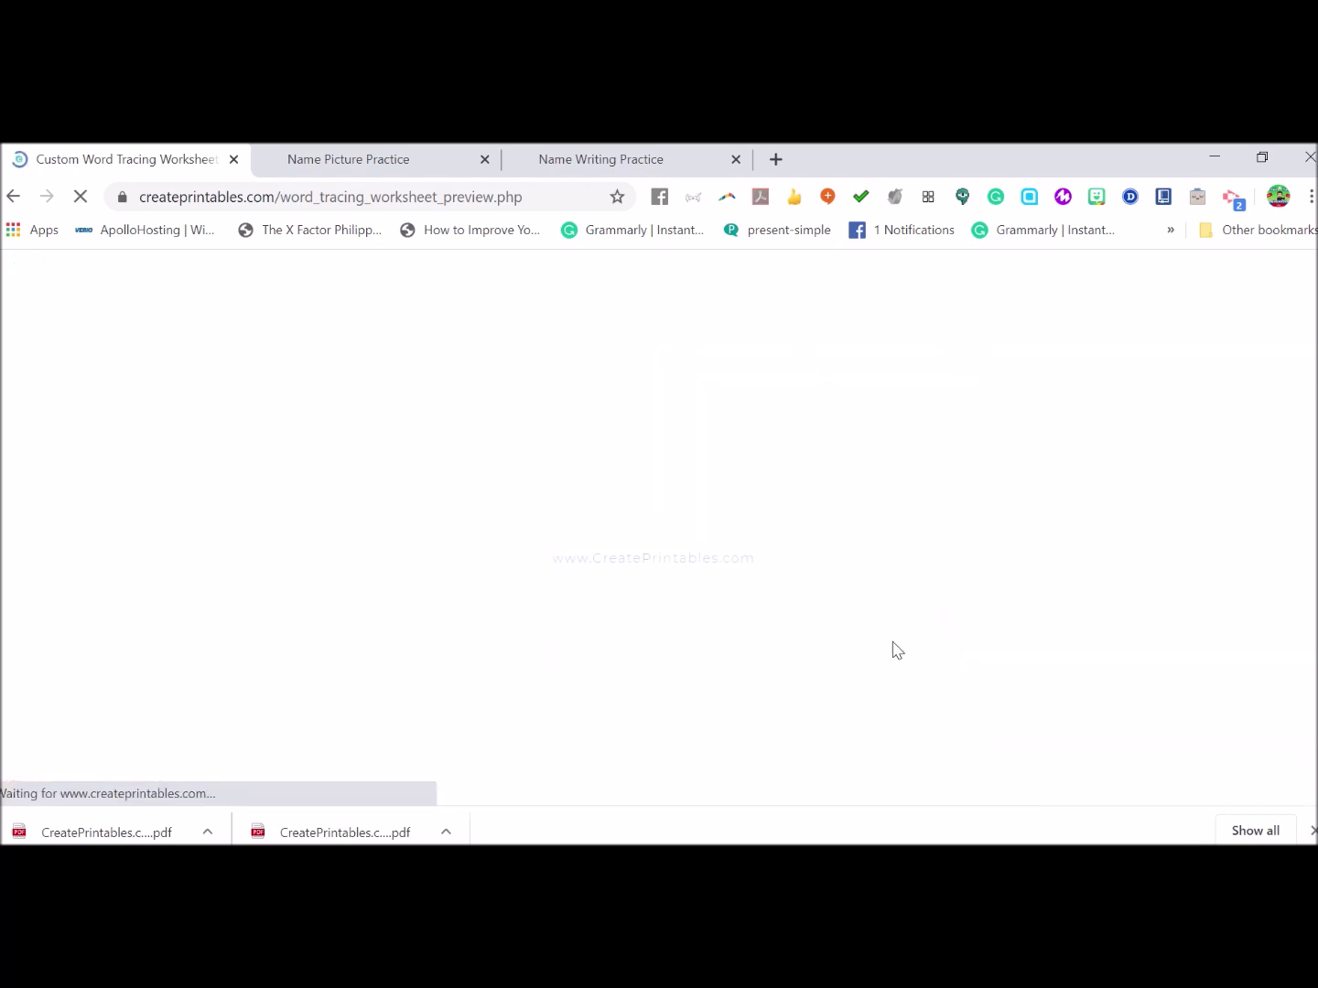
Dismiss the advertisement banner covering the worksheet preview.
{"action": "scroll", "coordinate": [794, 496], "scroll_direction": "down", "scroll_amount": 3}
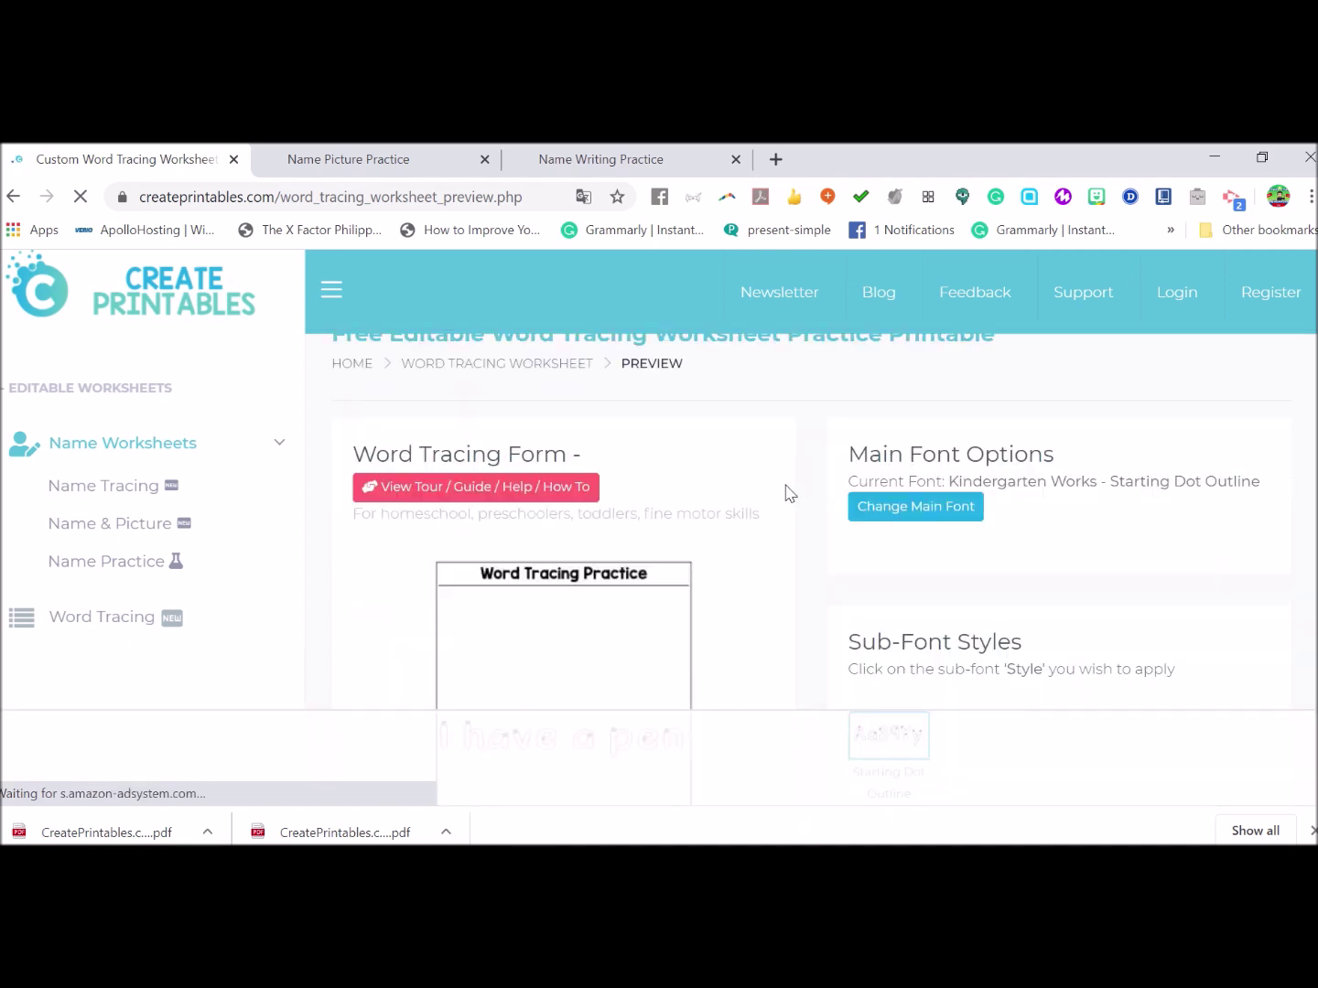
{"action": "scroll", "coordinate": [782, 490], "scroll_direction": "down", "scroll_amount": 1}
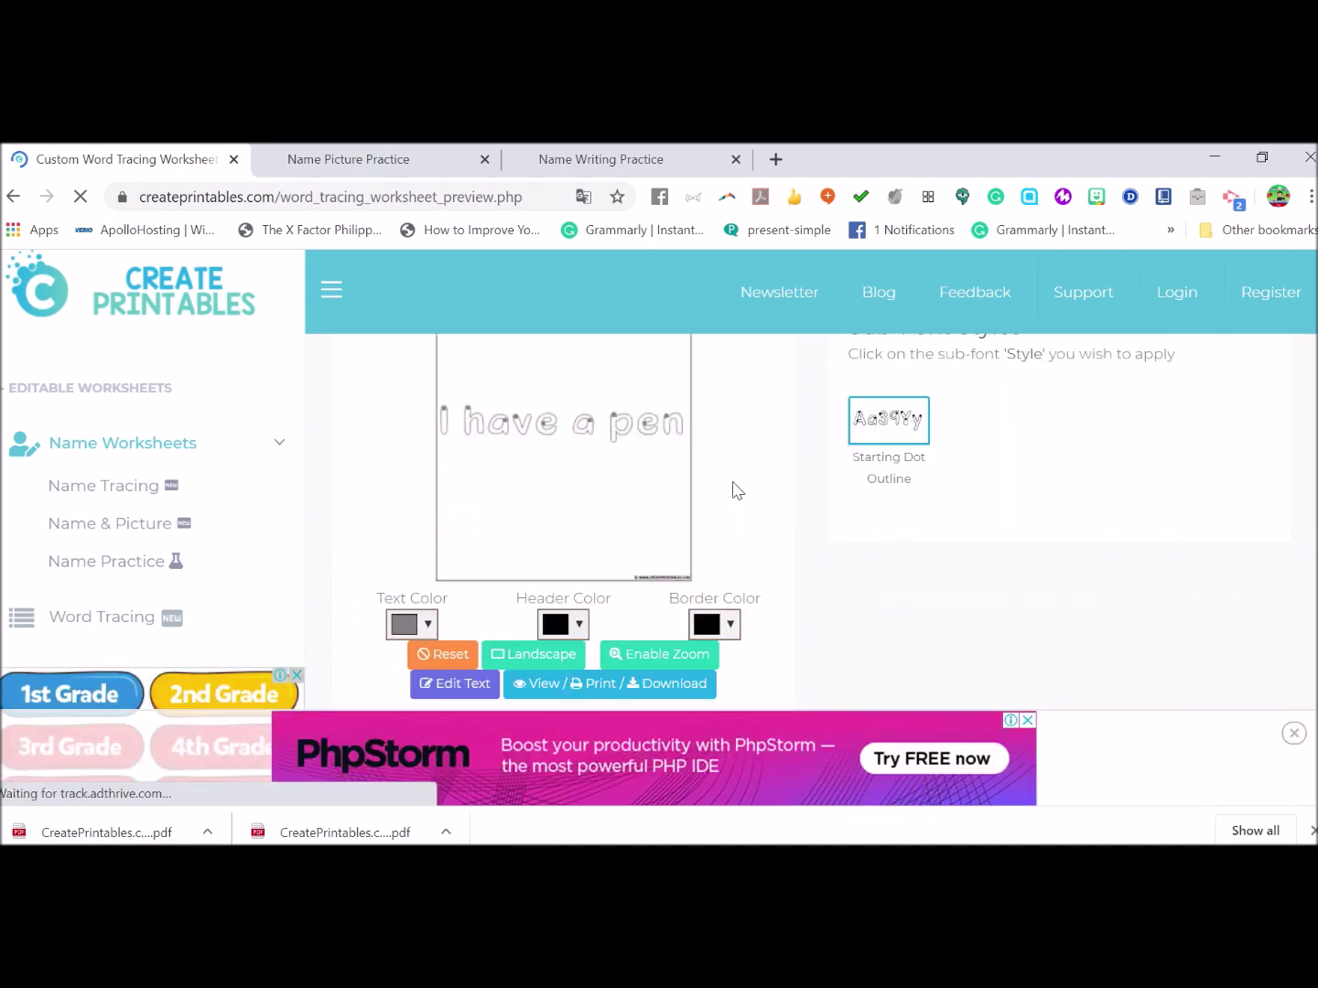
{"action": "left_click", "coordinate": [1293, 733]}
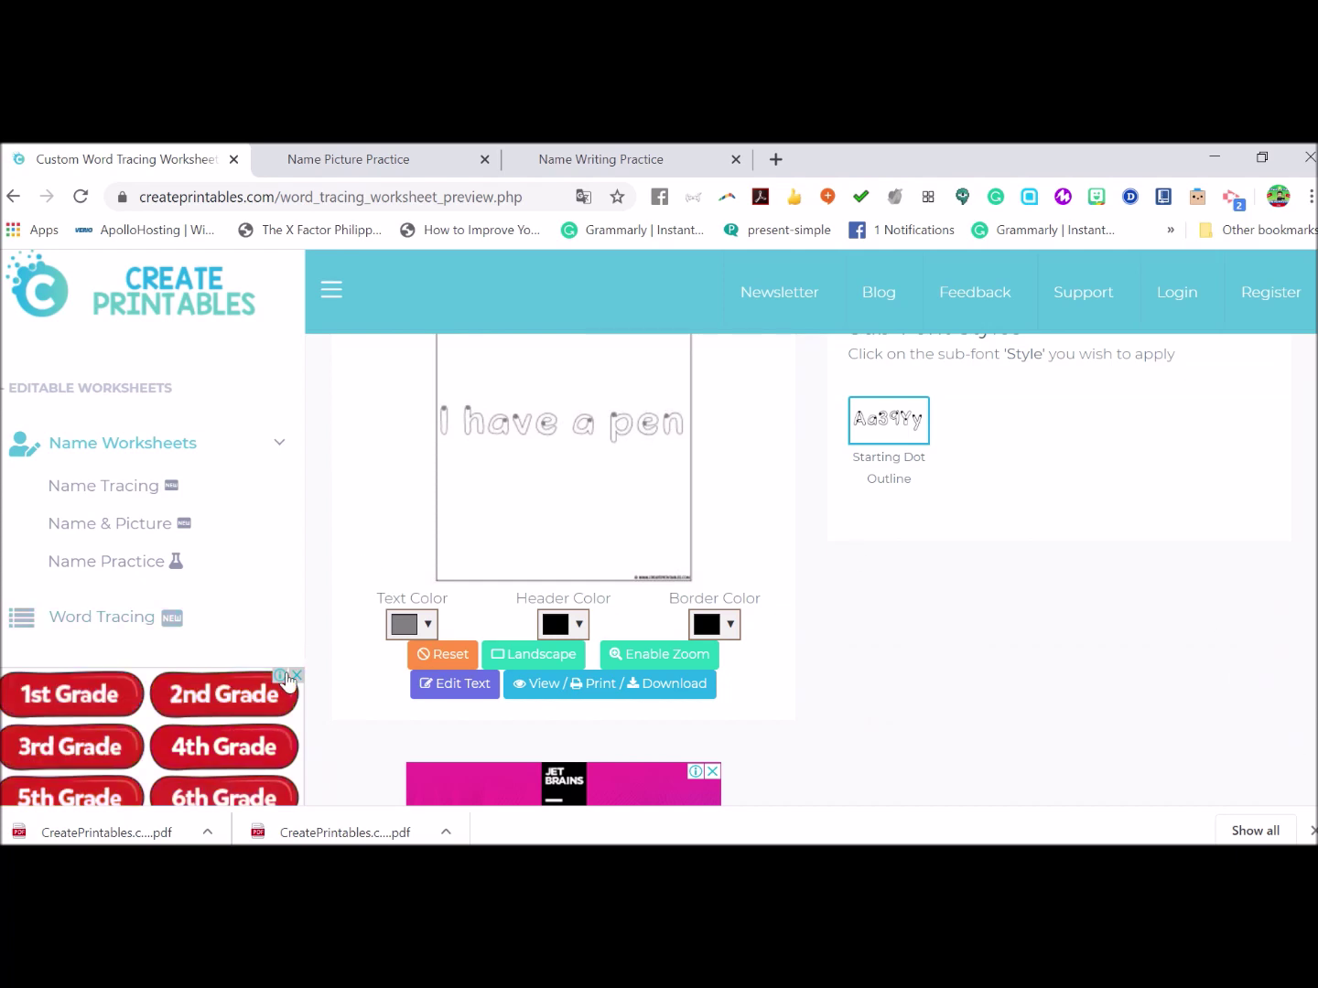
{"action": "left_click", "coordinate": [280, 447]}
{"action": "left_click", "coordinate": [280, 447]}
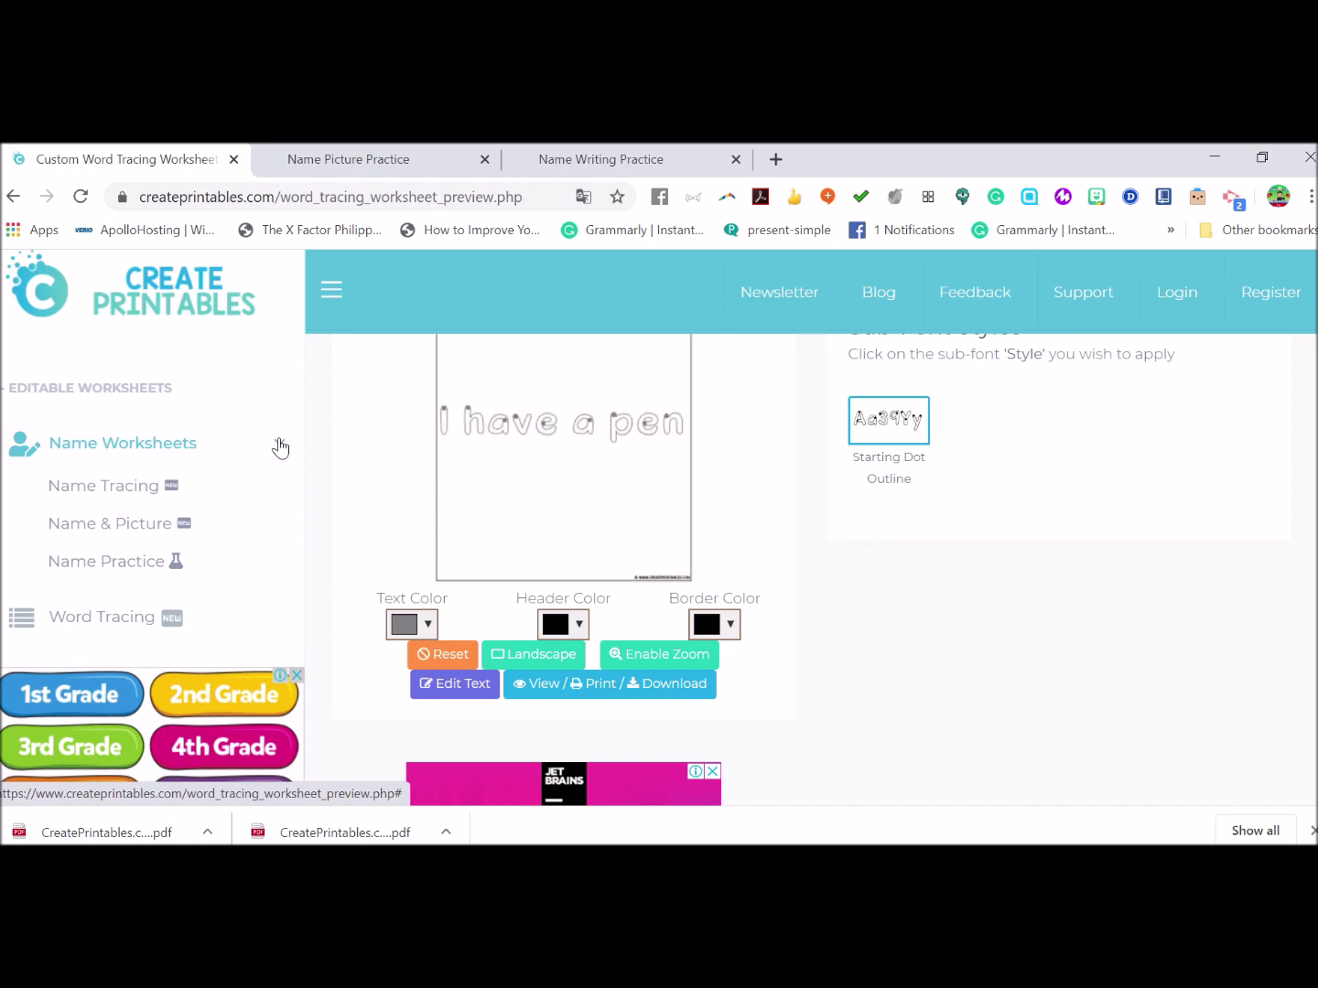